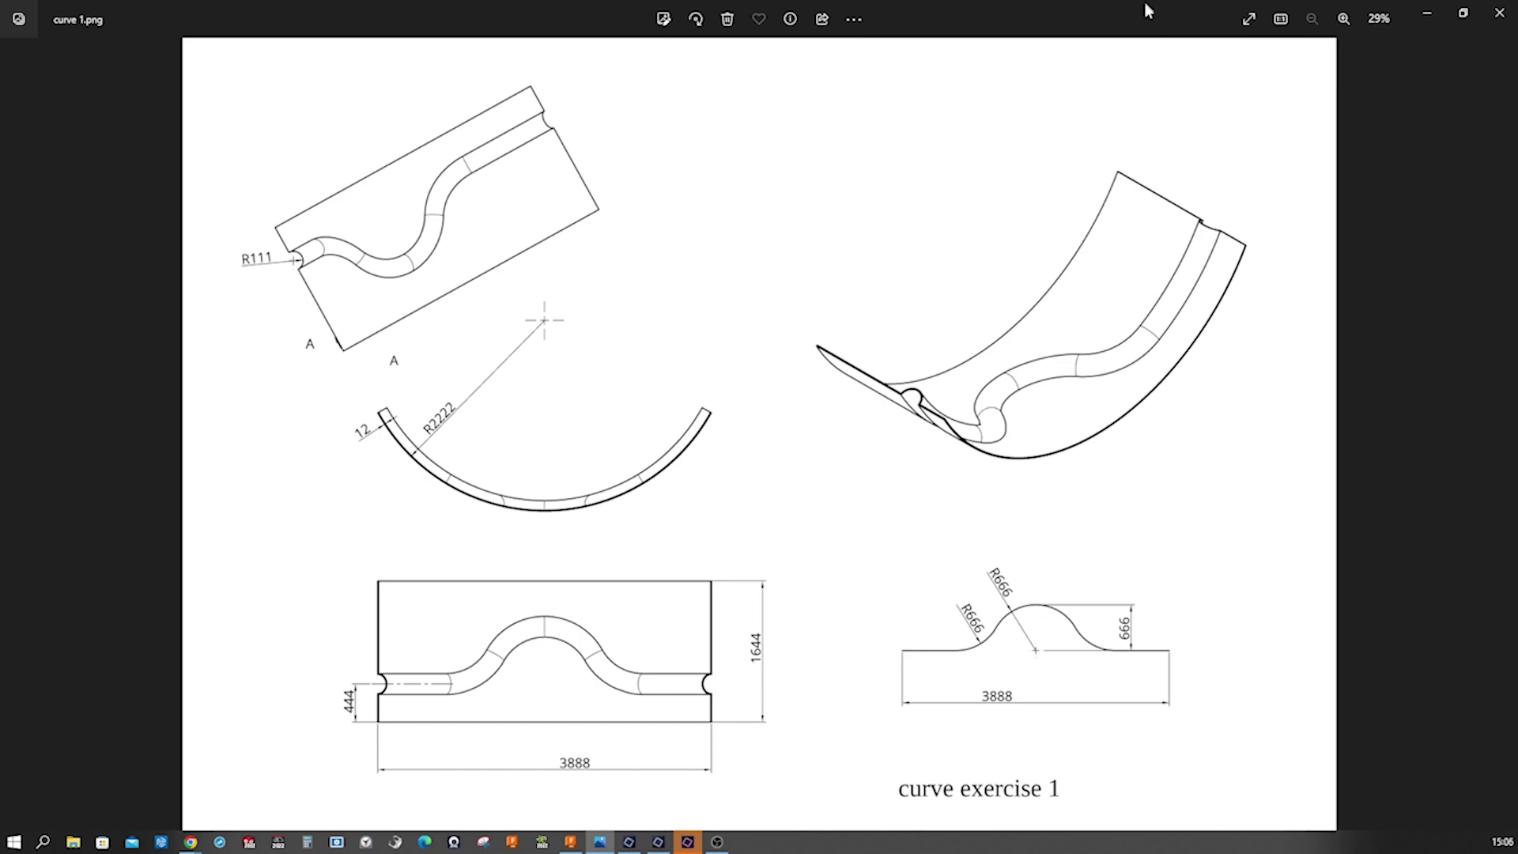
Step: Restore the Photos reference drawing to a smaller window so the curve1 Part Studio shows in front
drag(1144, 2, 1517, 142)
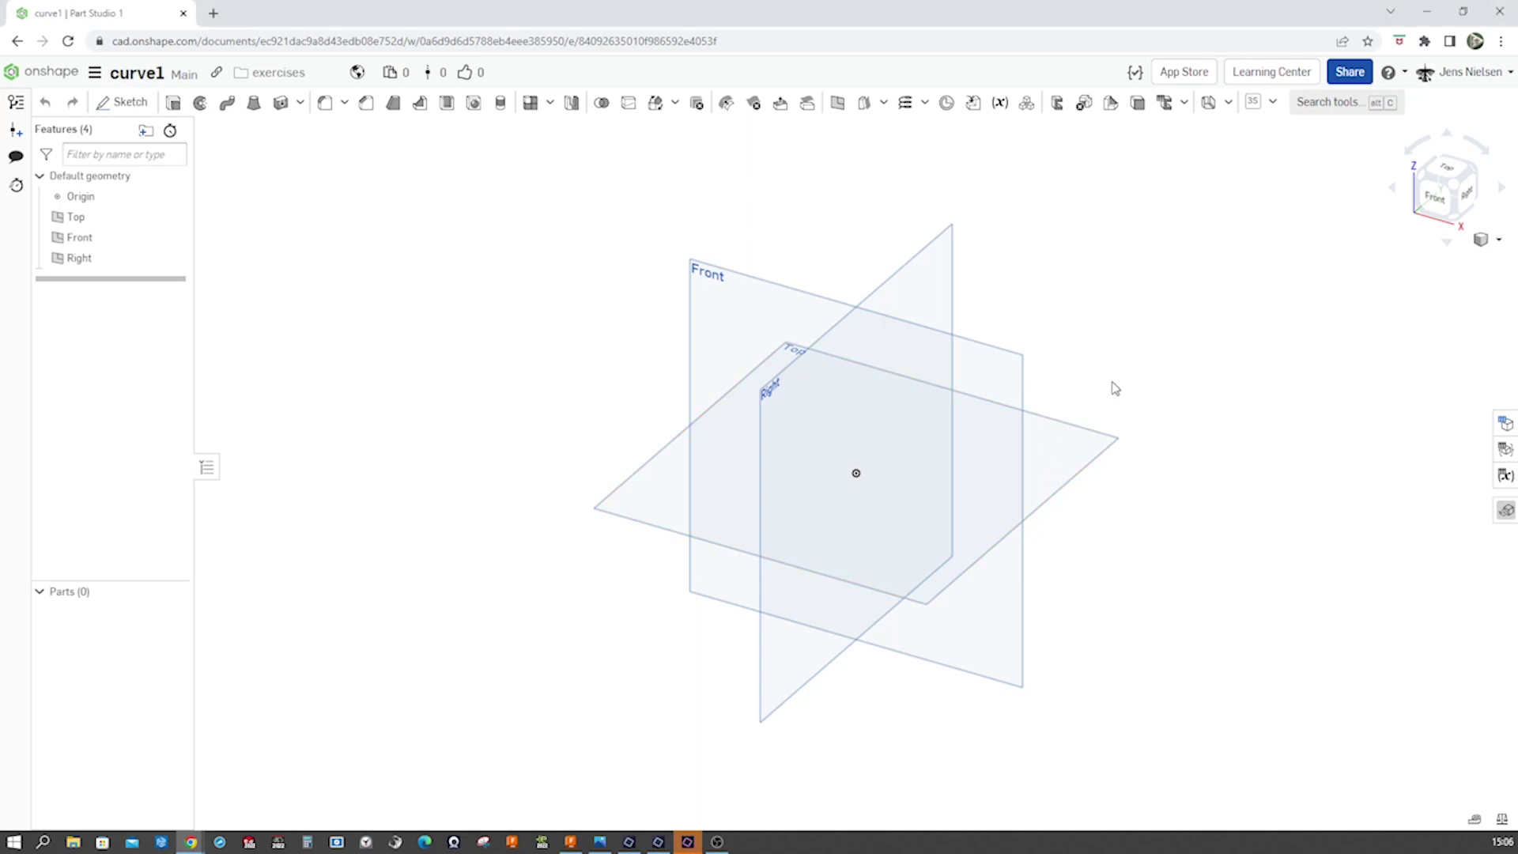
Step: Start a sketch on the Front plane, viewed normal with the default planes hidden
key(s)
click(1131, 369)
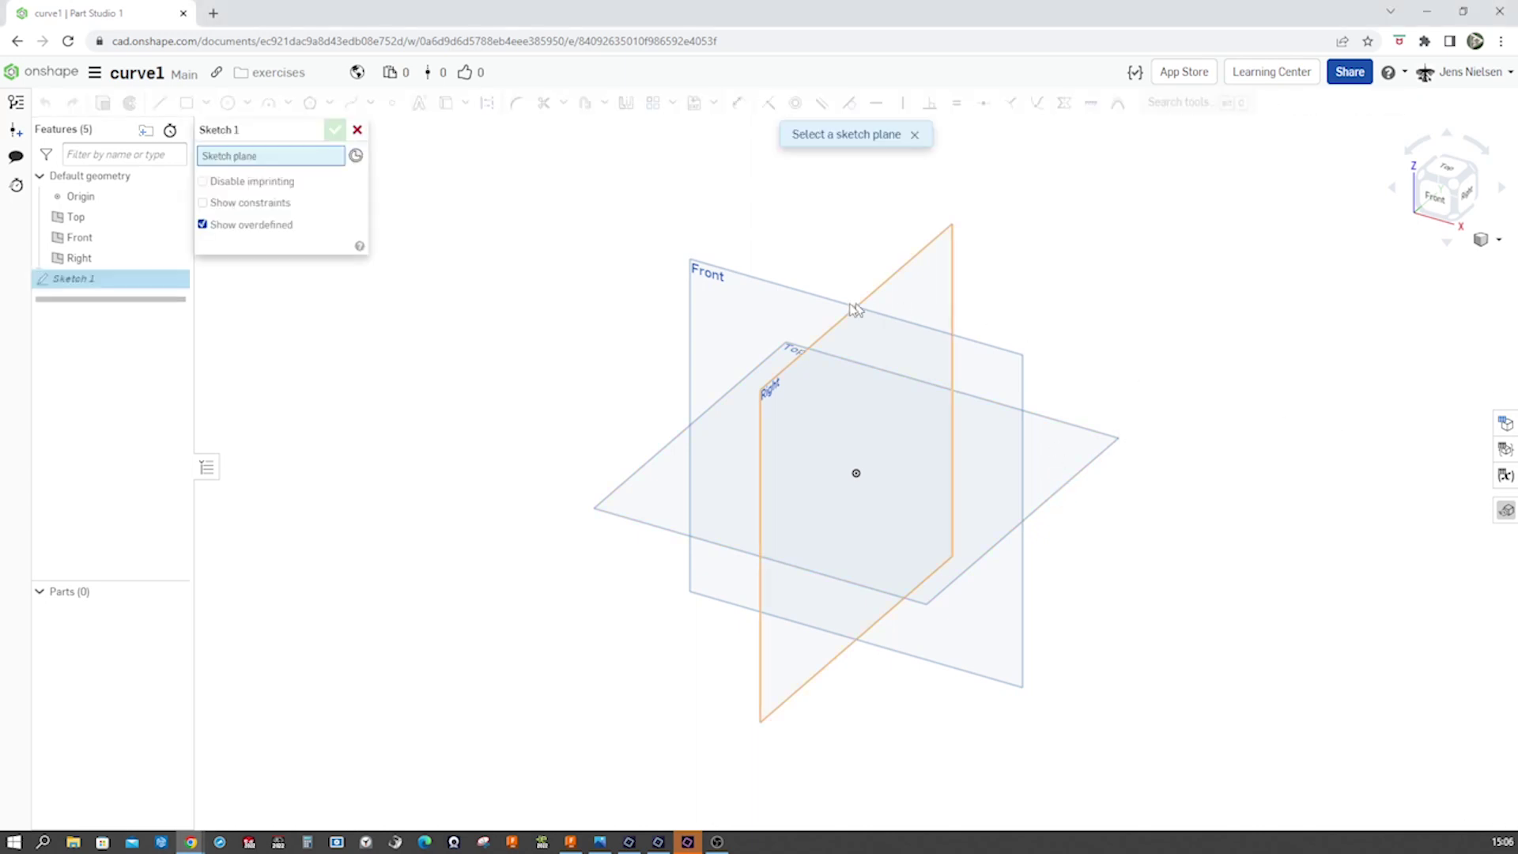
click(765, 308)
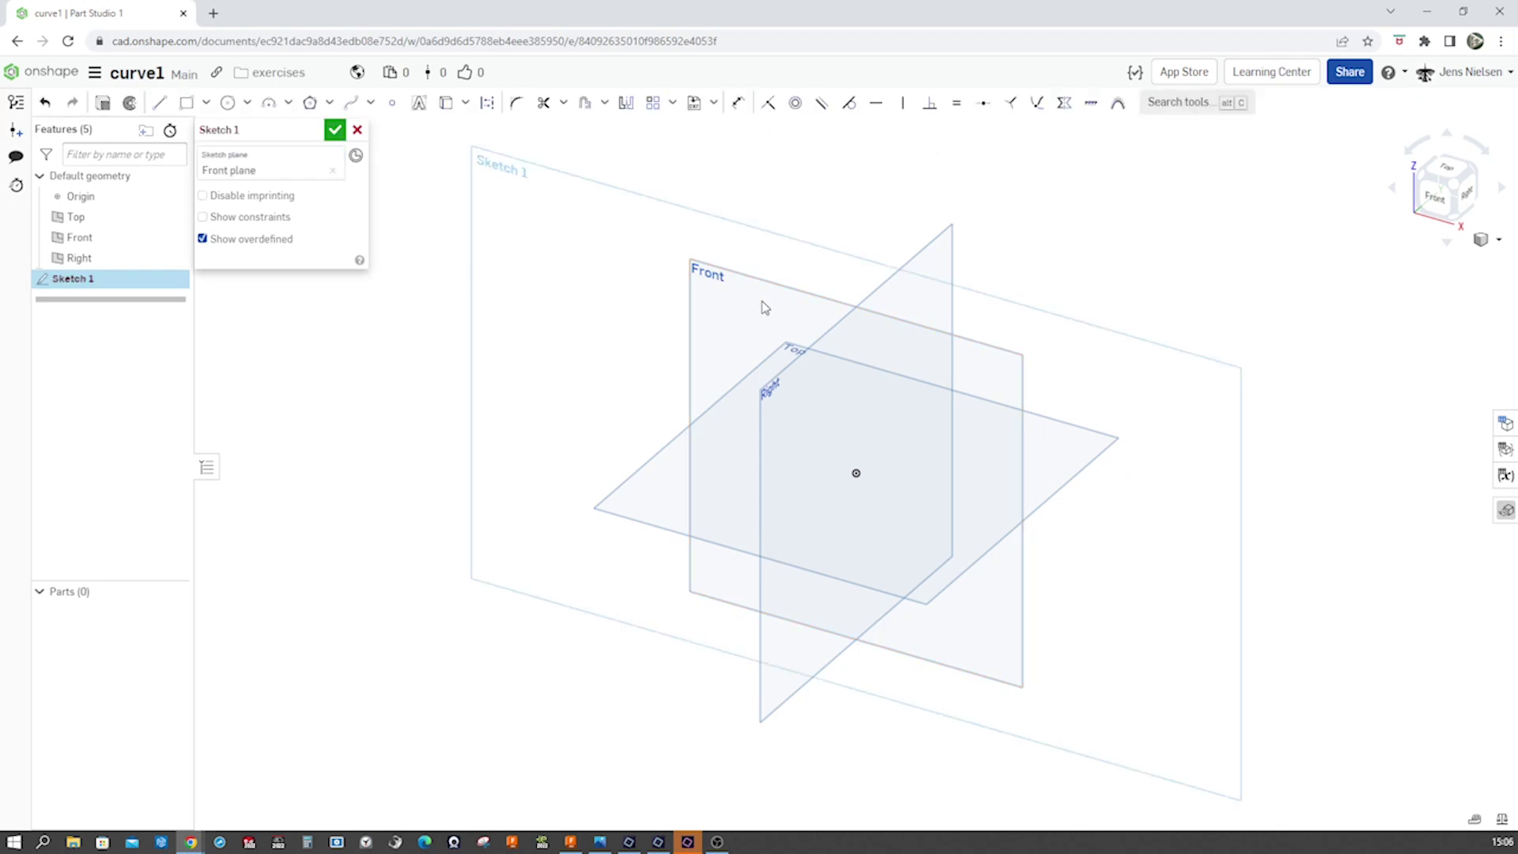
key(n)
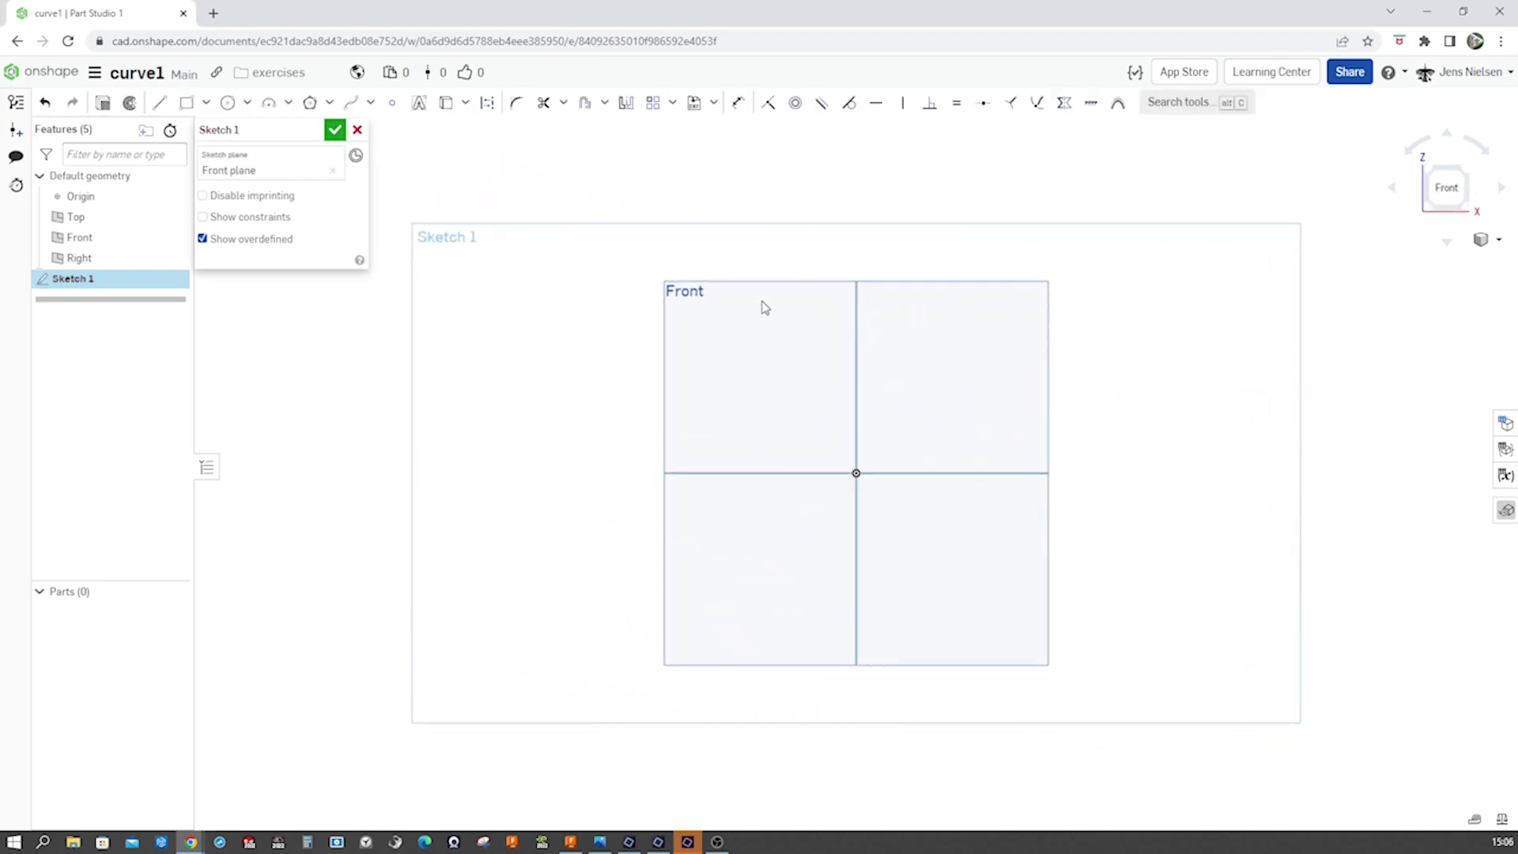
key(p)
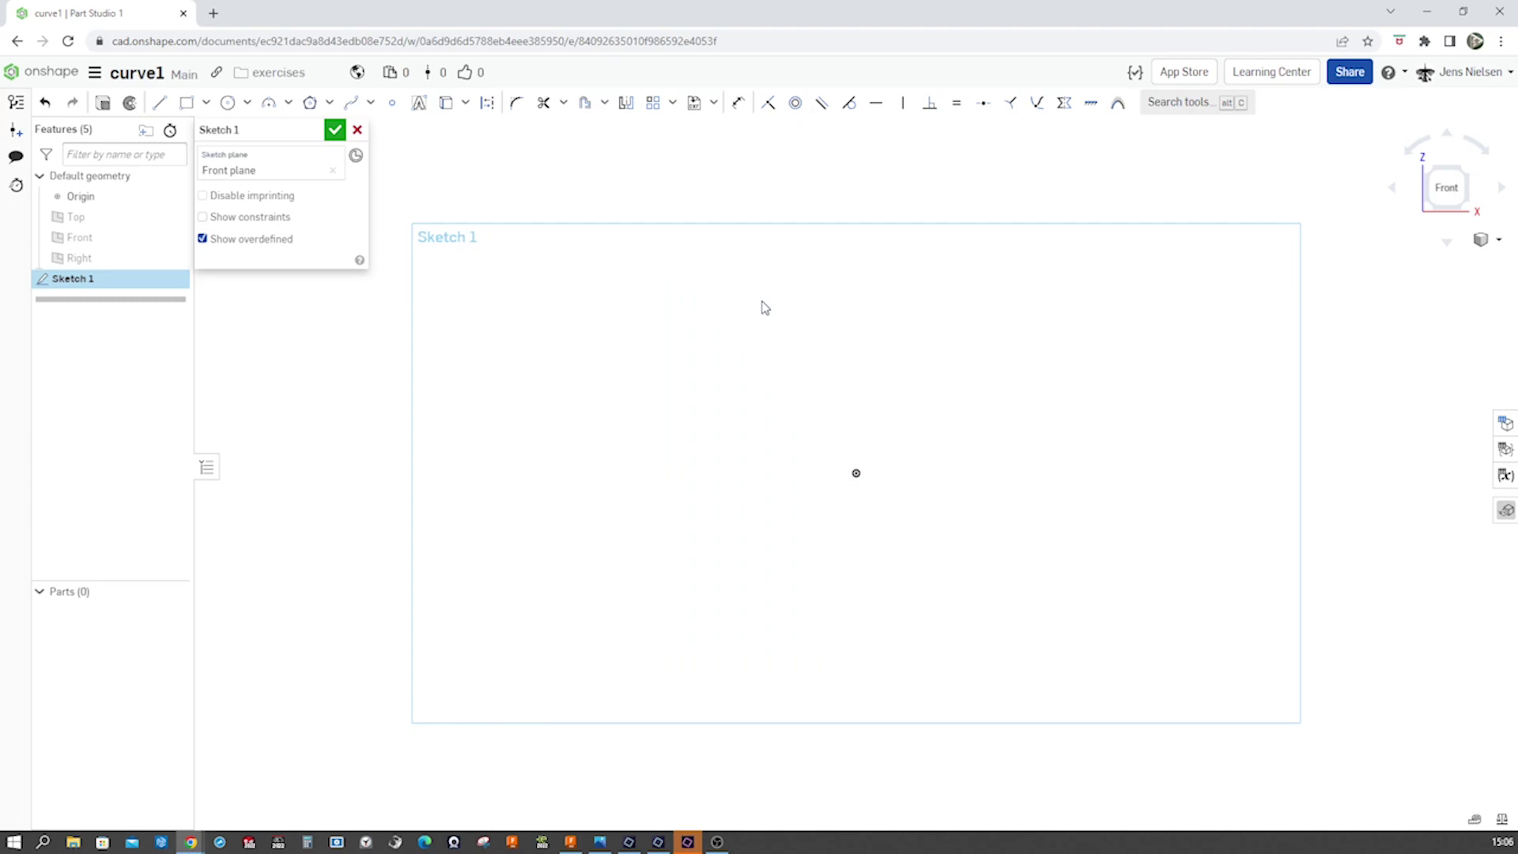
Step: Draw a centre-point arc about the origin and make its two ends horizontal
key(s)
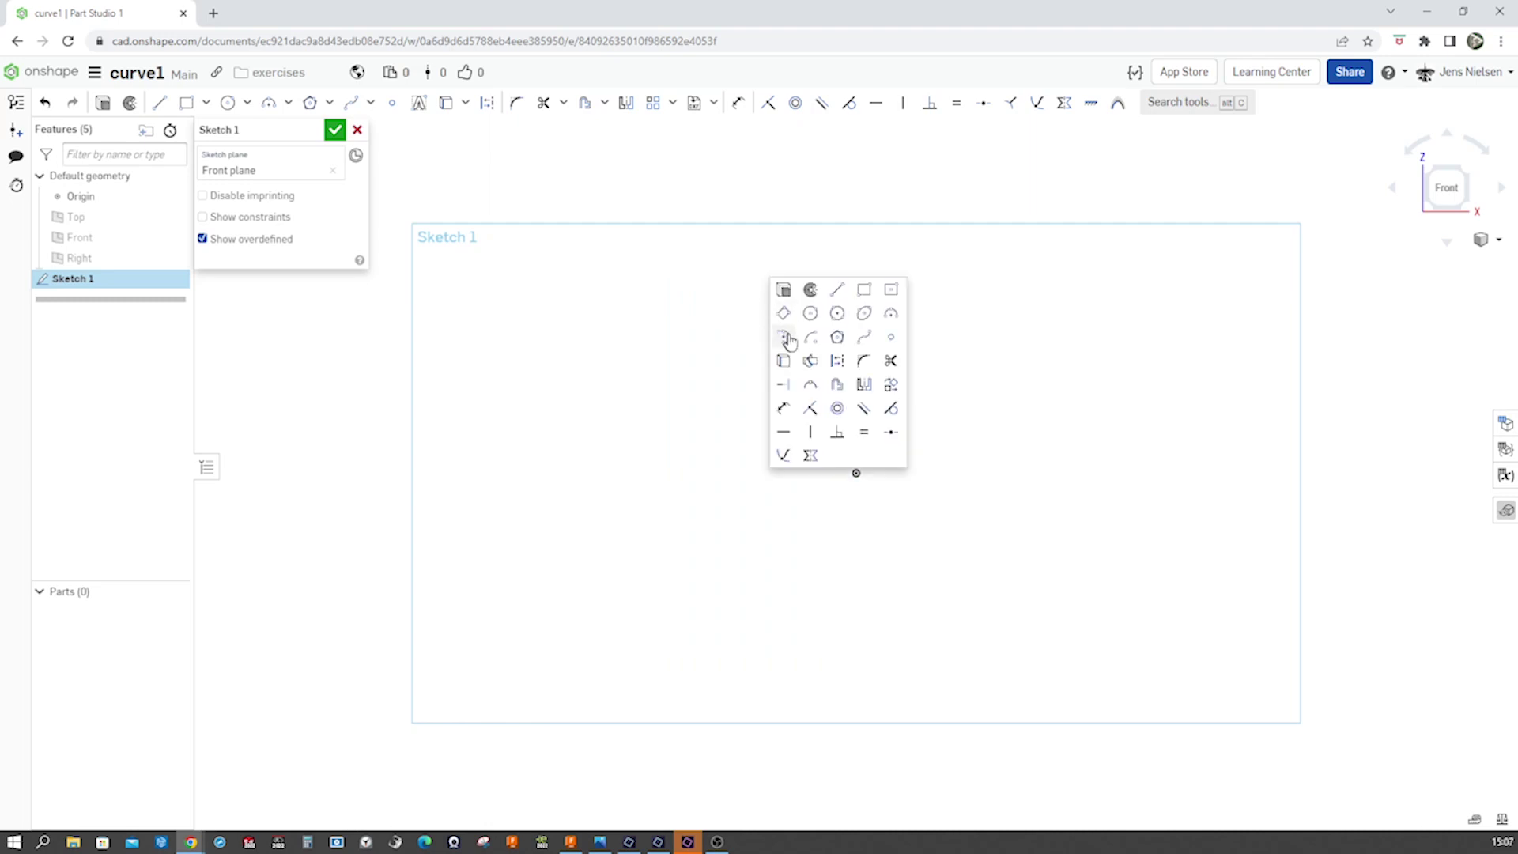
click(805, 342)
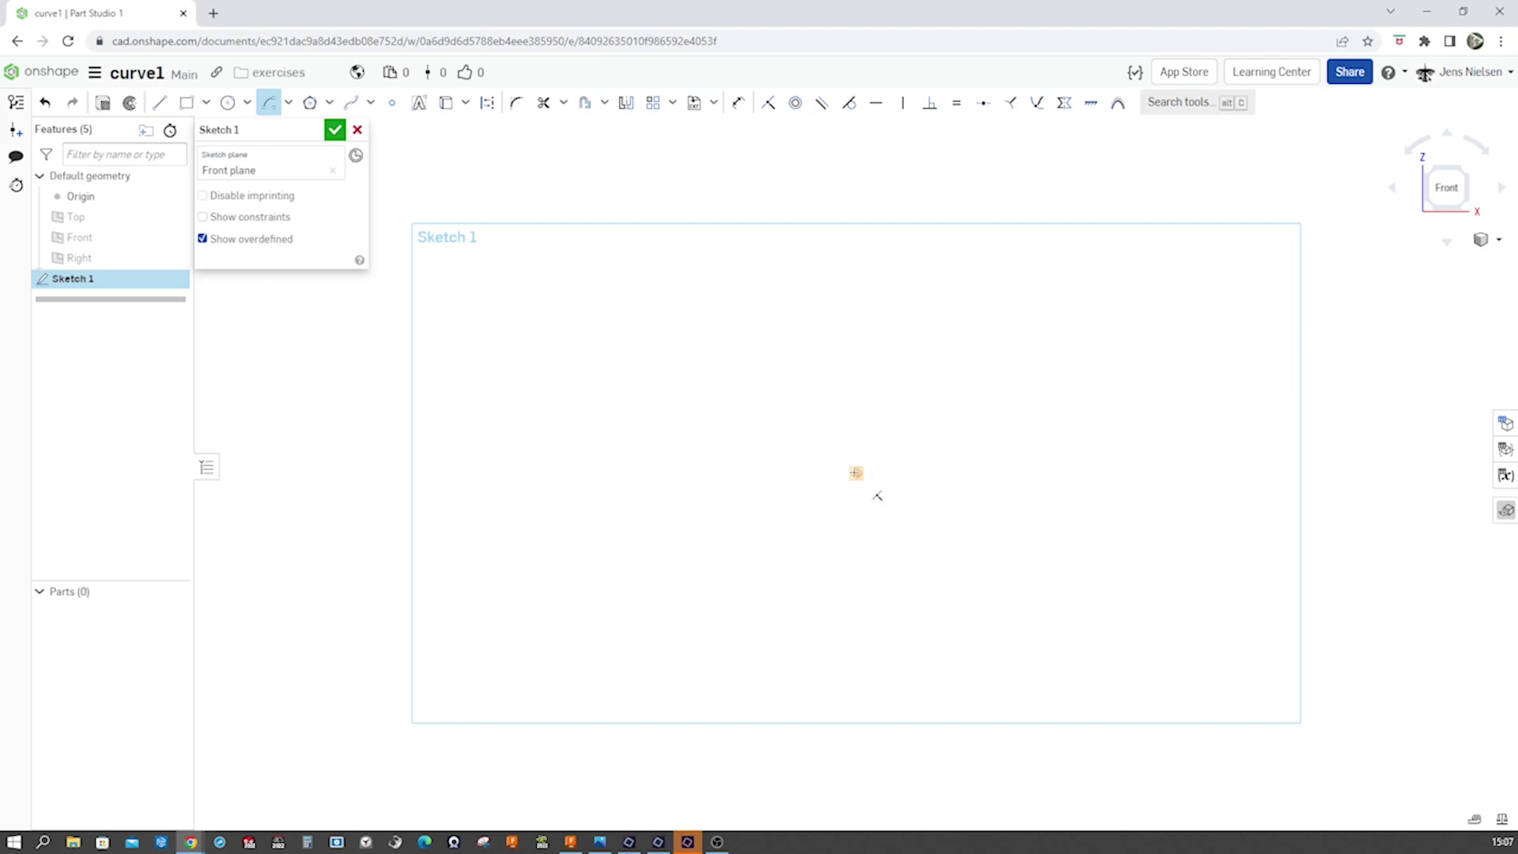
click(856, 472)
click(647, 534)
click(1178, 581)
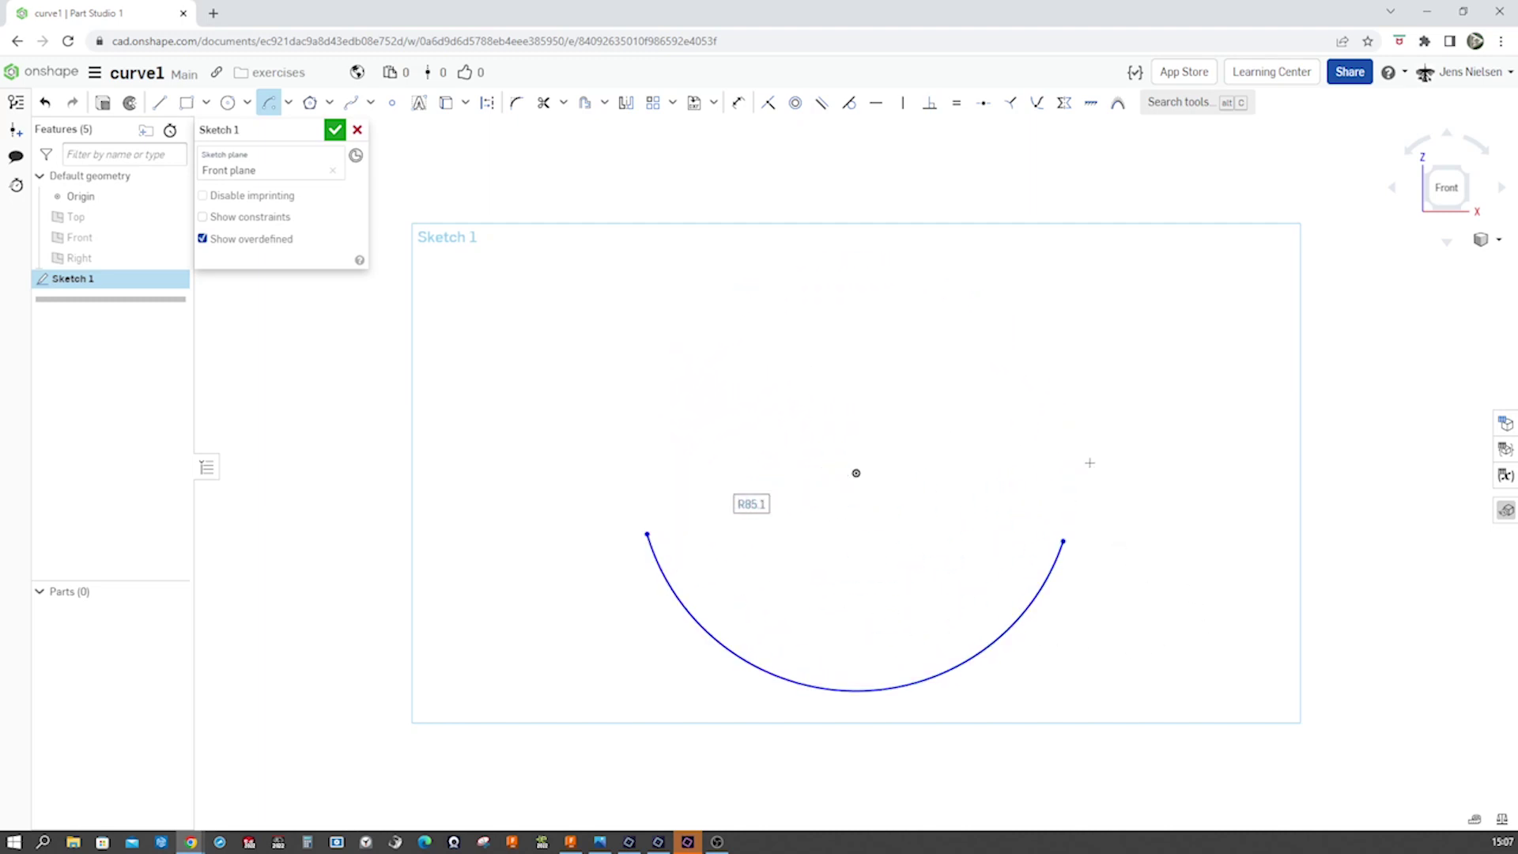
key(h)
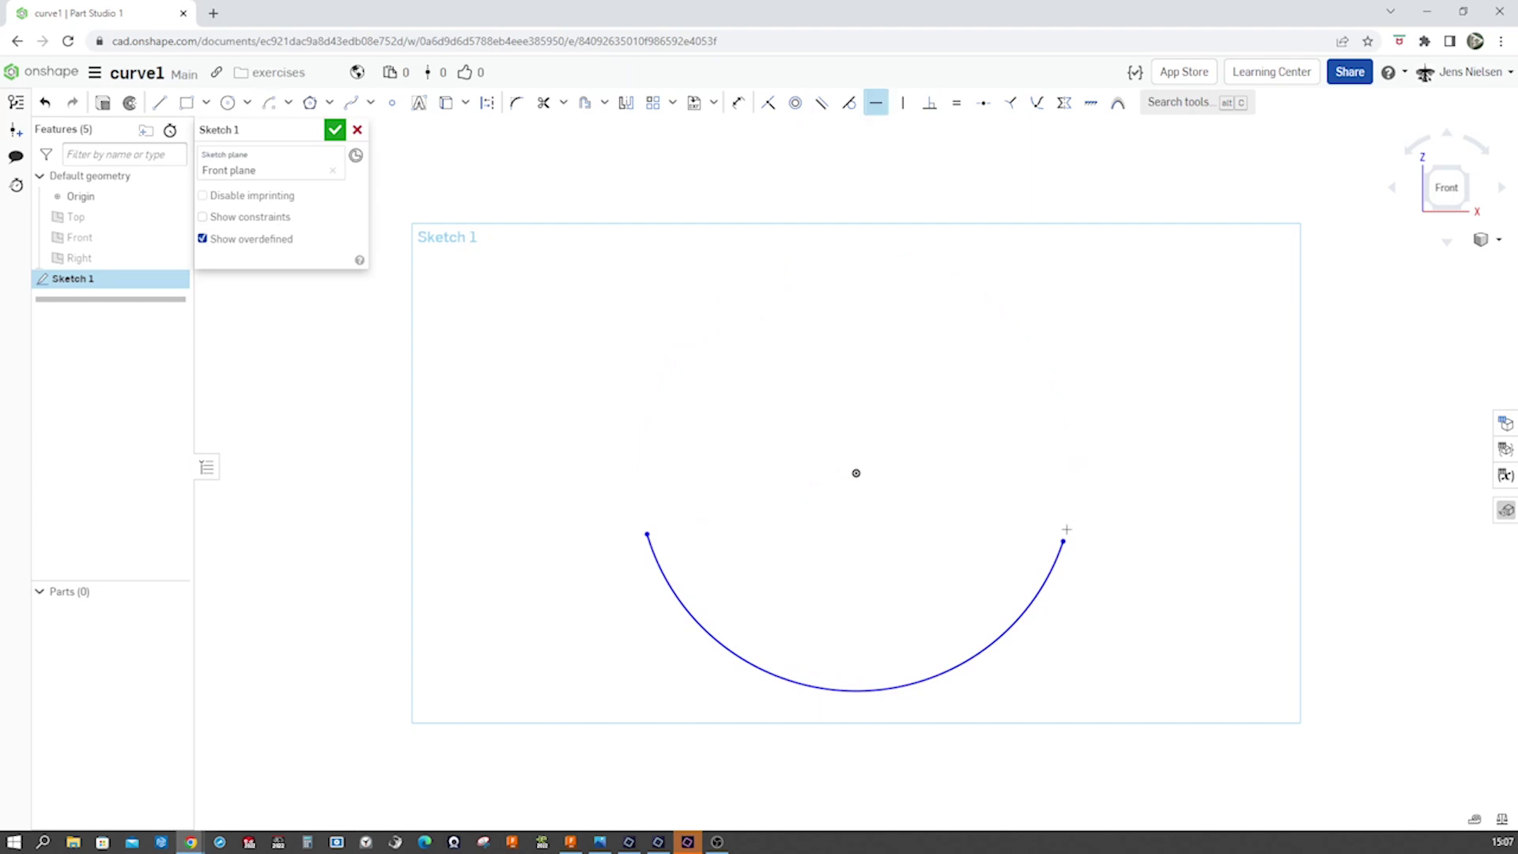
click(1063, 541)
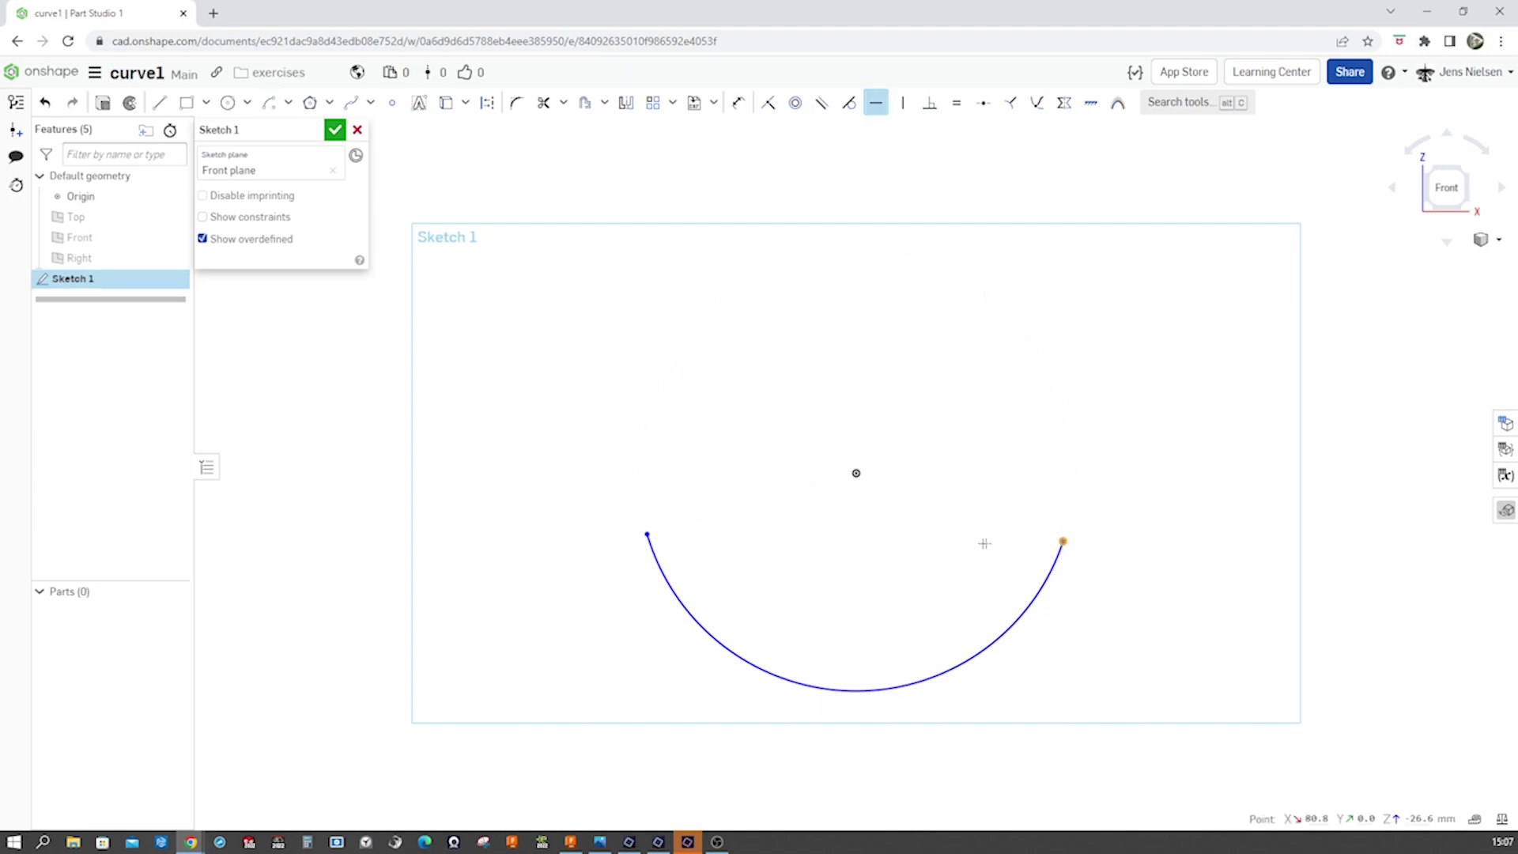
click(648, 535)
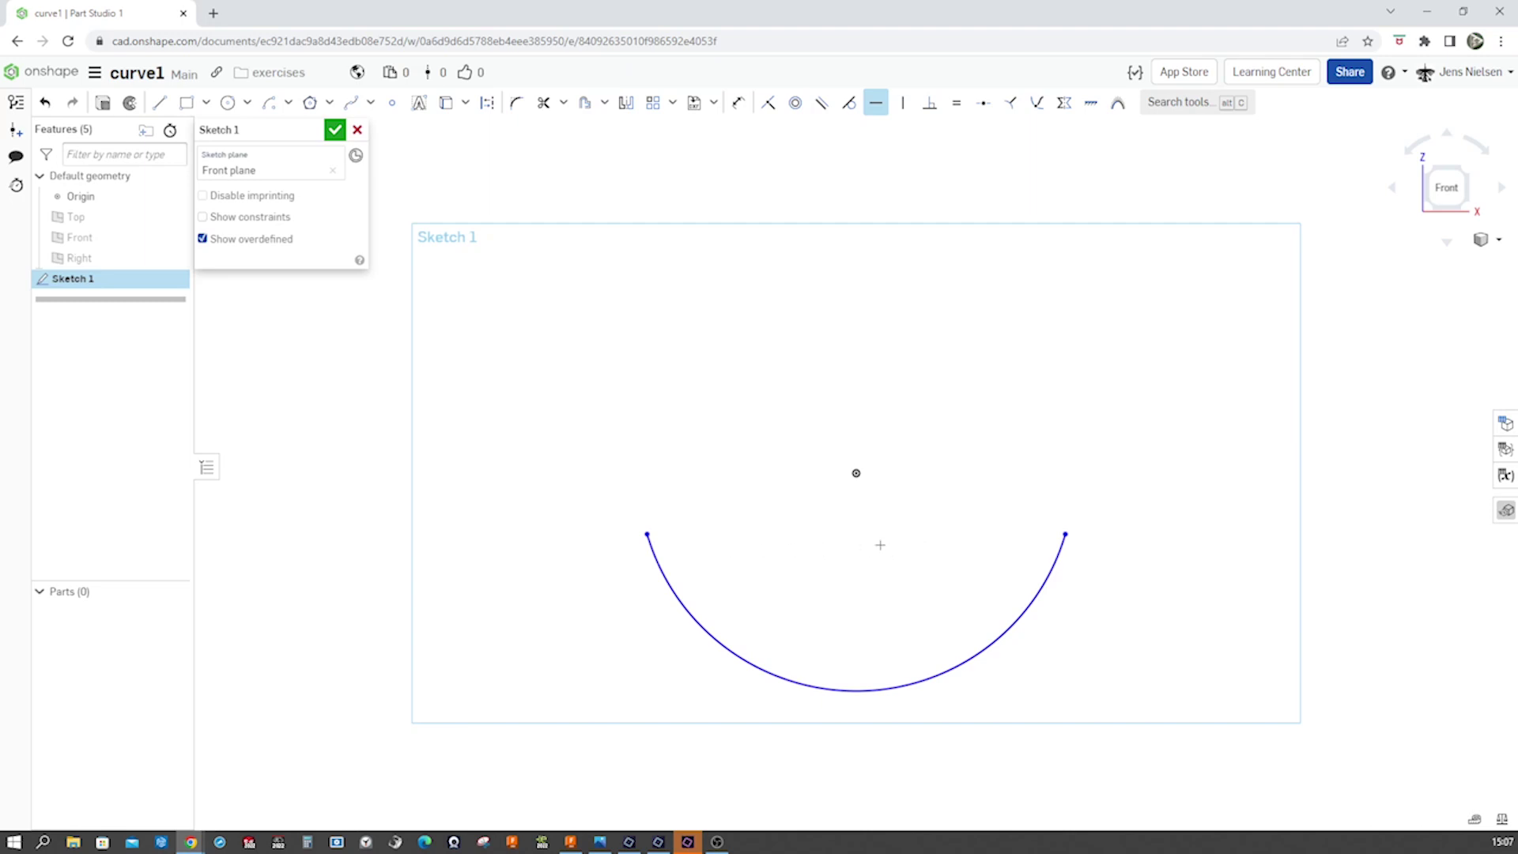
Step: Dimension the arc's radius to 2222
key(u)
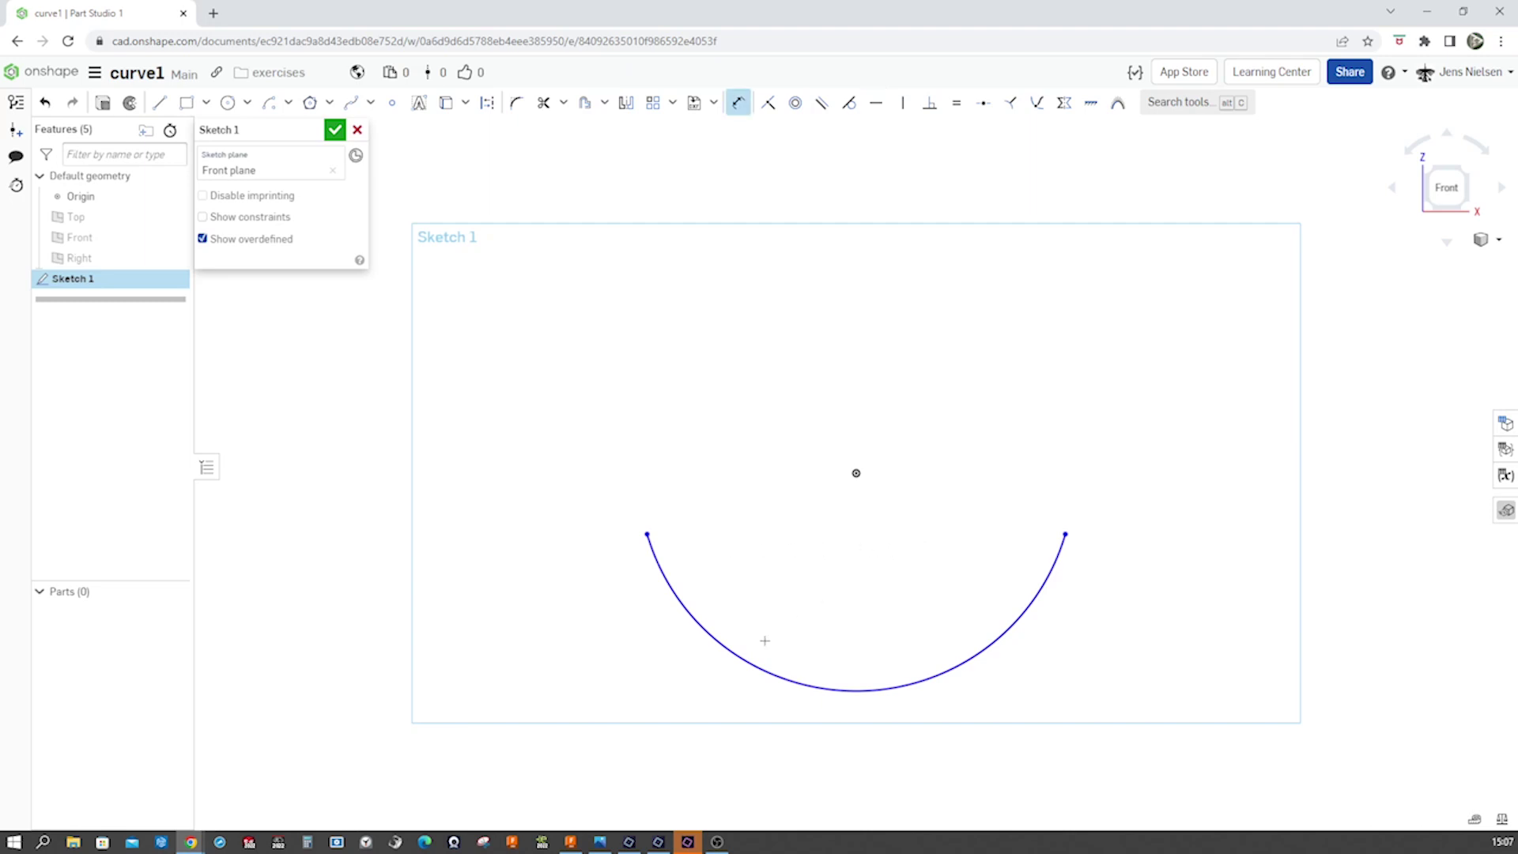
click(764, 640)
click(761, 639)
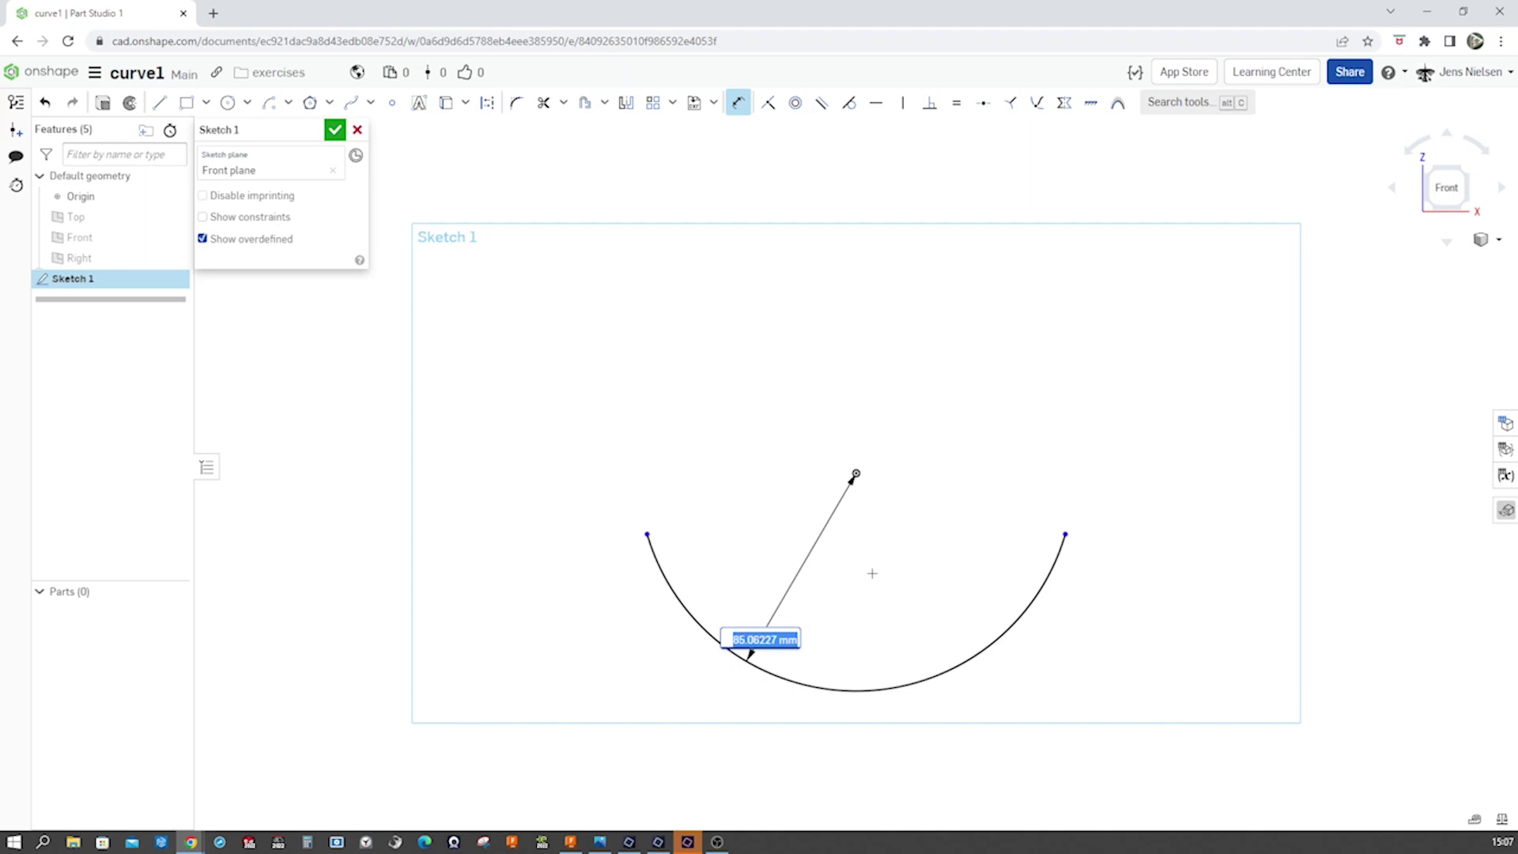
text(2222)
key(Return)
key(f)
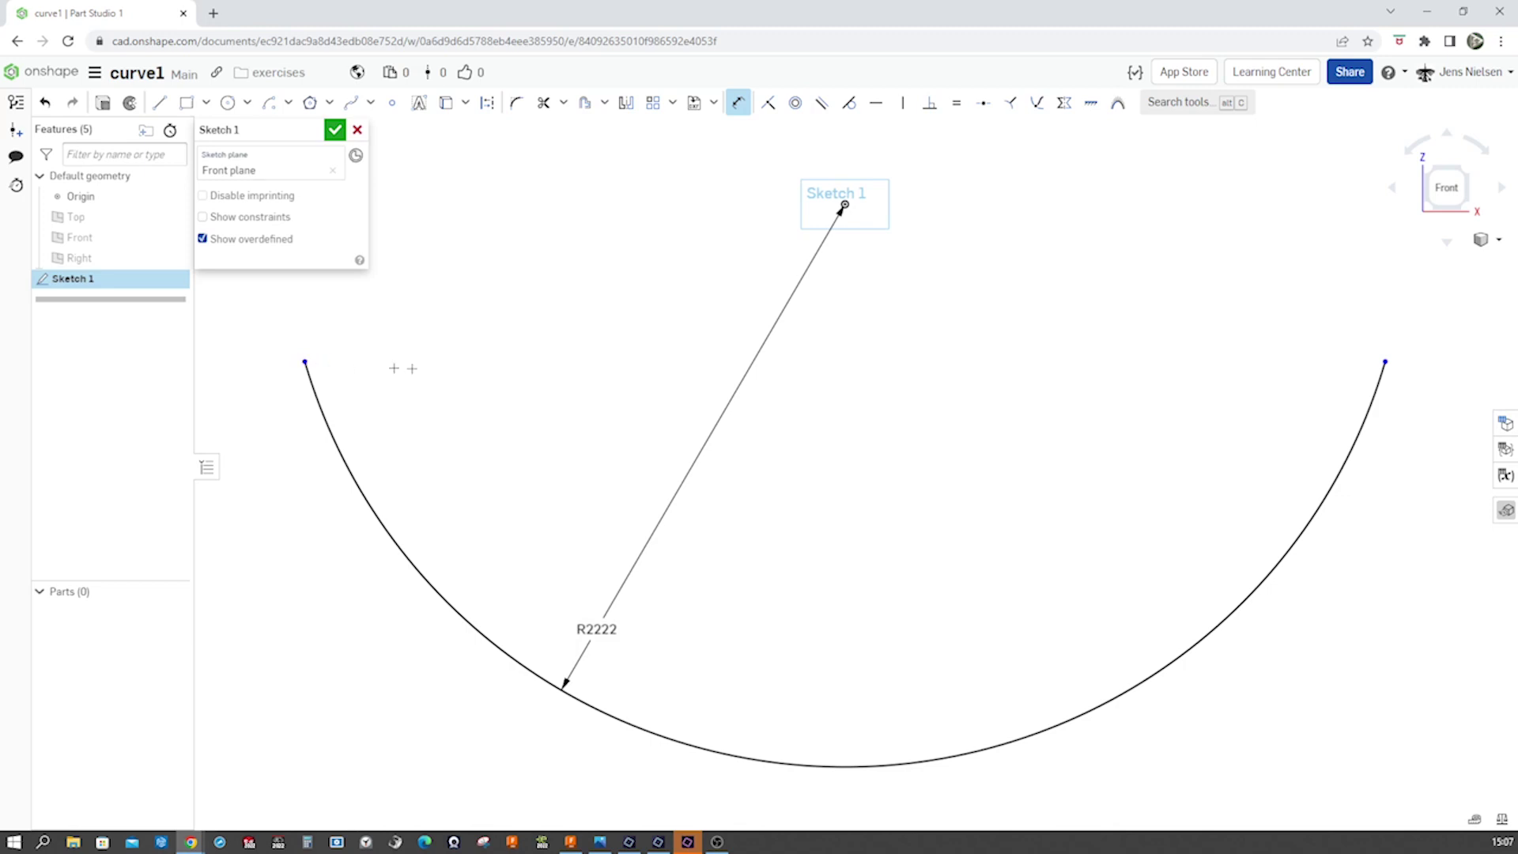
Step: Dimension the distance between the arc ends to 3888 and accept Sketch 1
click(1385, 361)
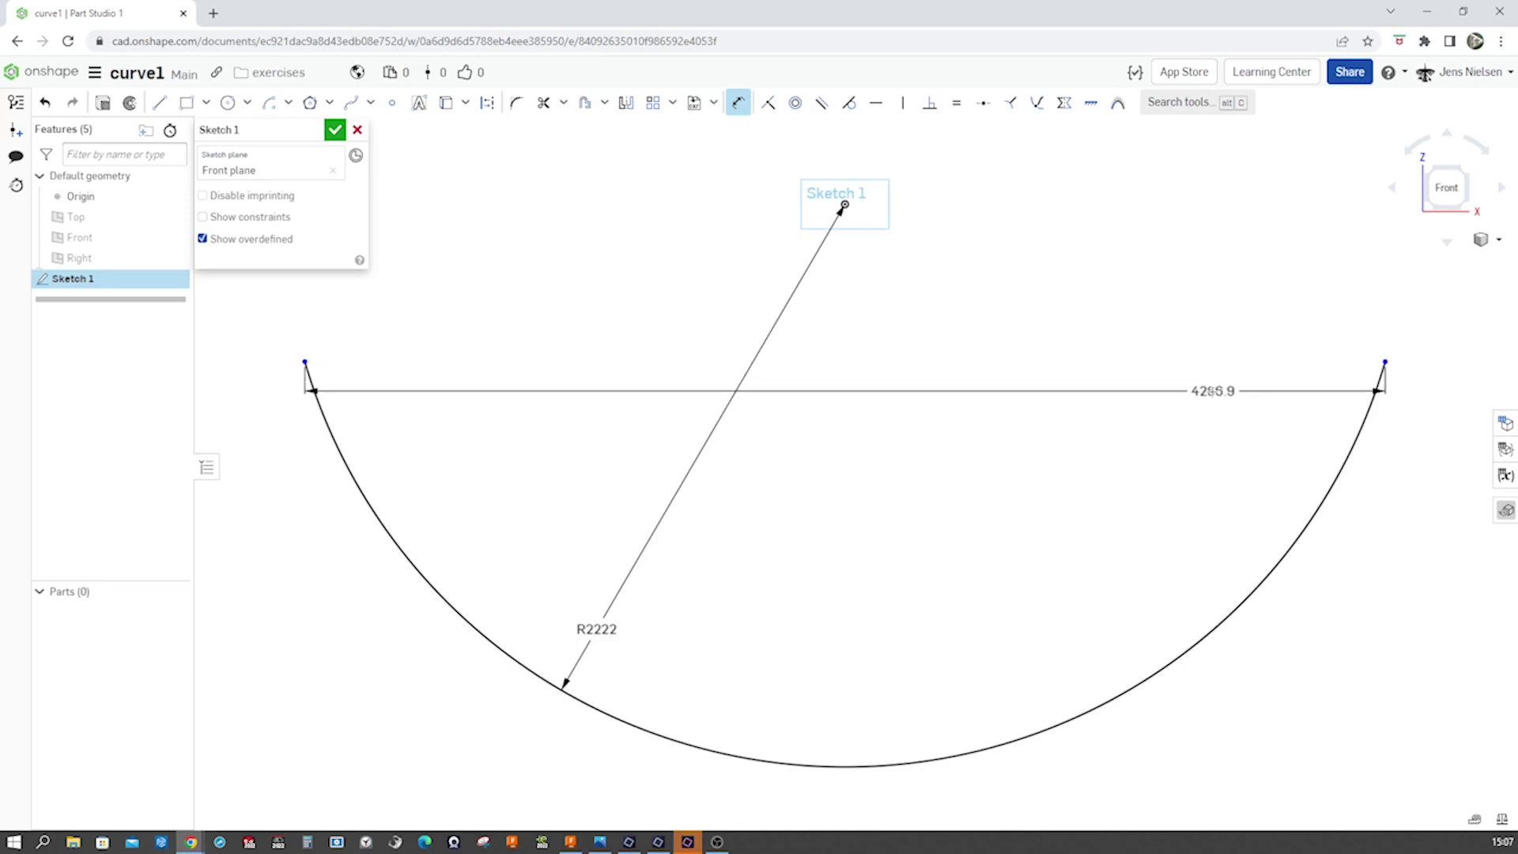
click(1208, 396)
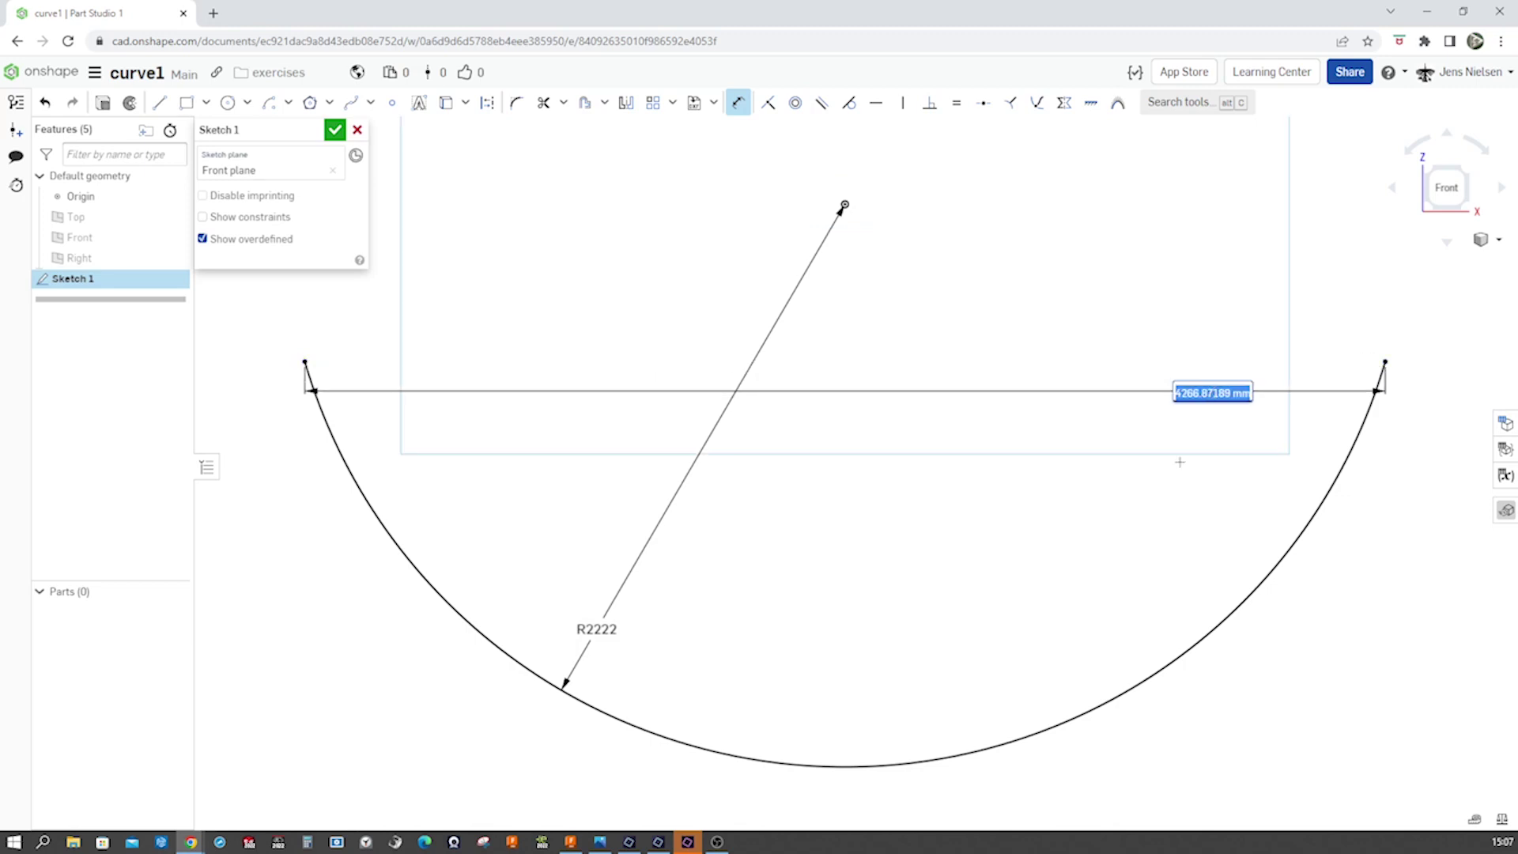
text(3888)
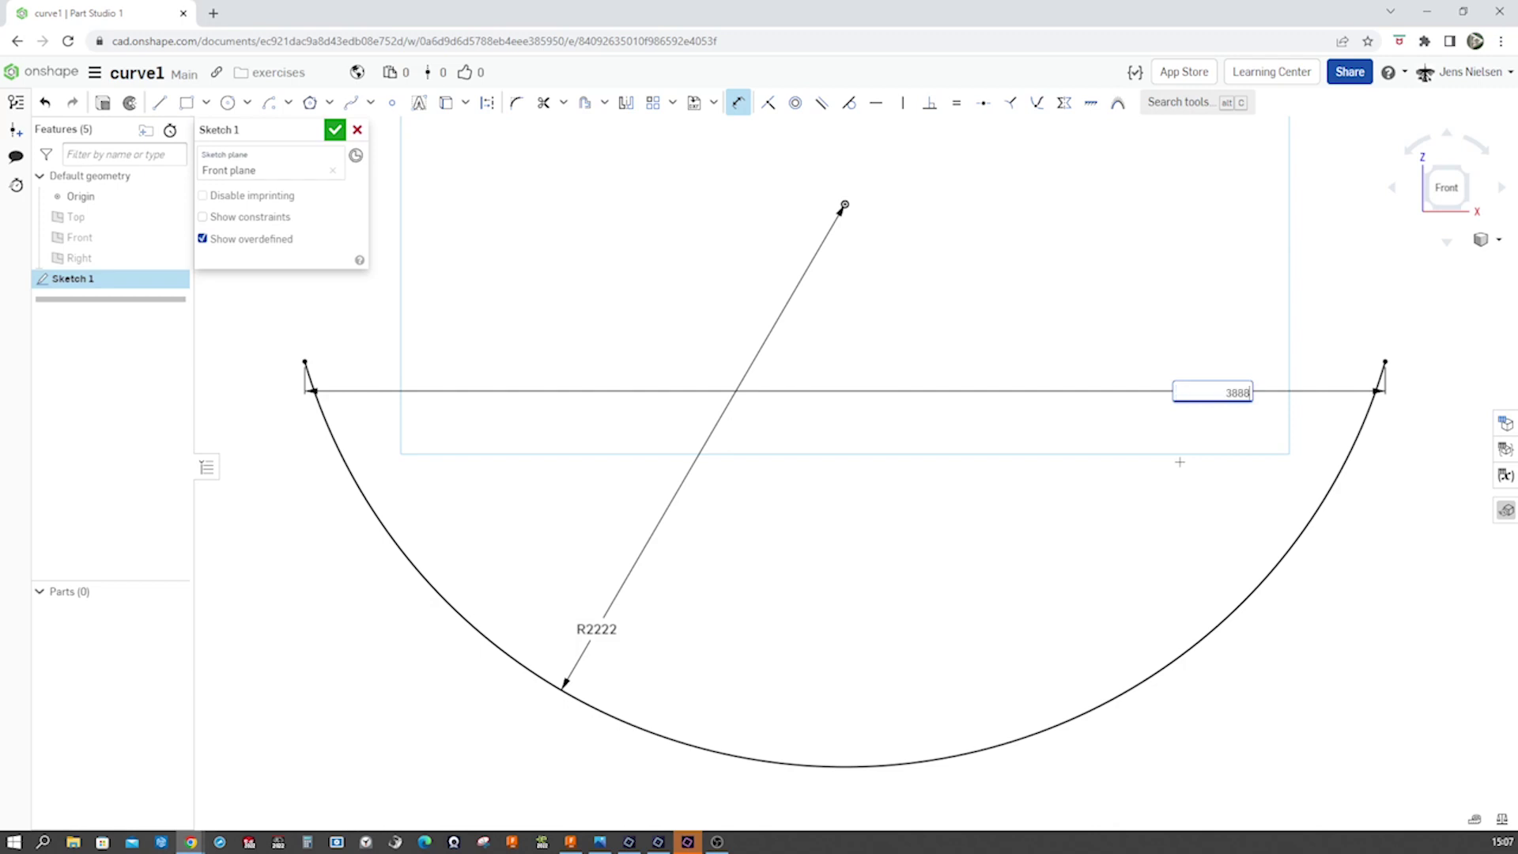
key(Return)
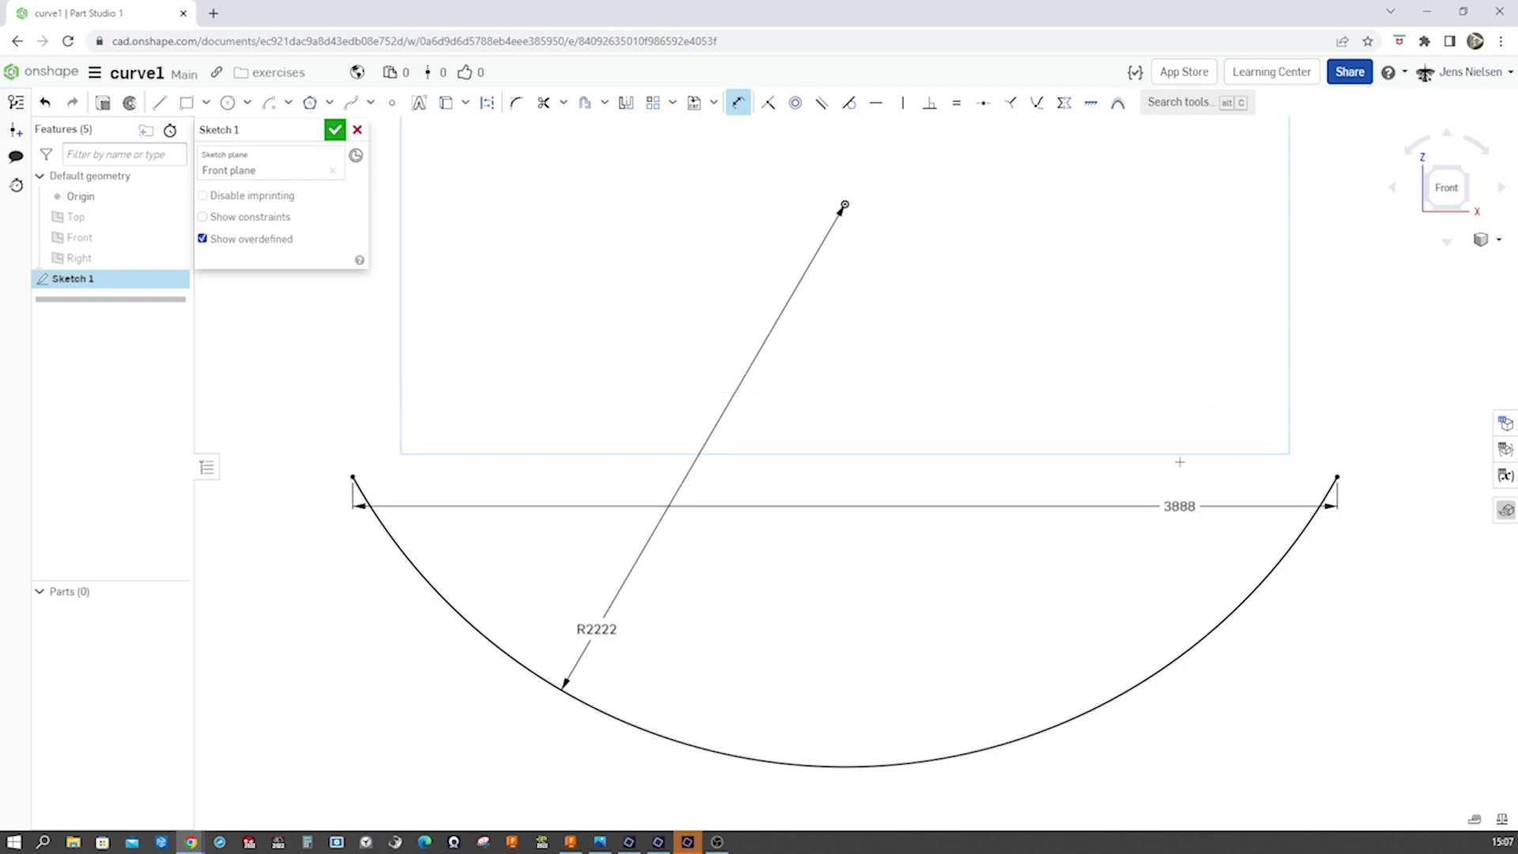
key(f)
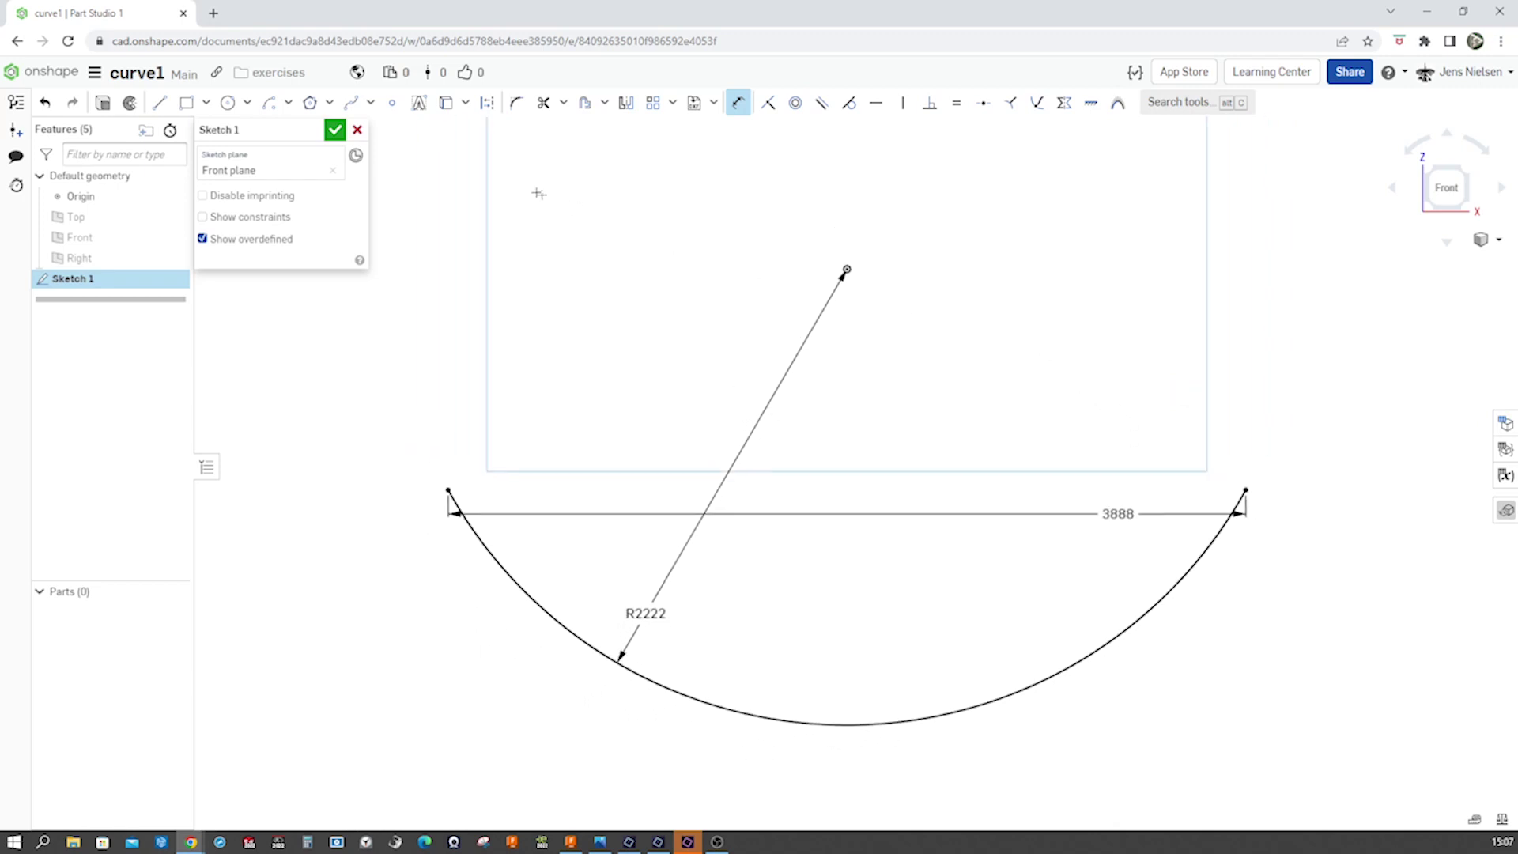
click(334, 130)
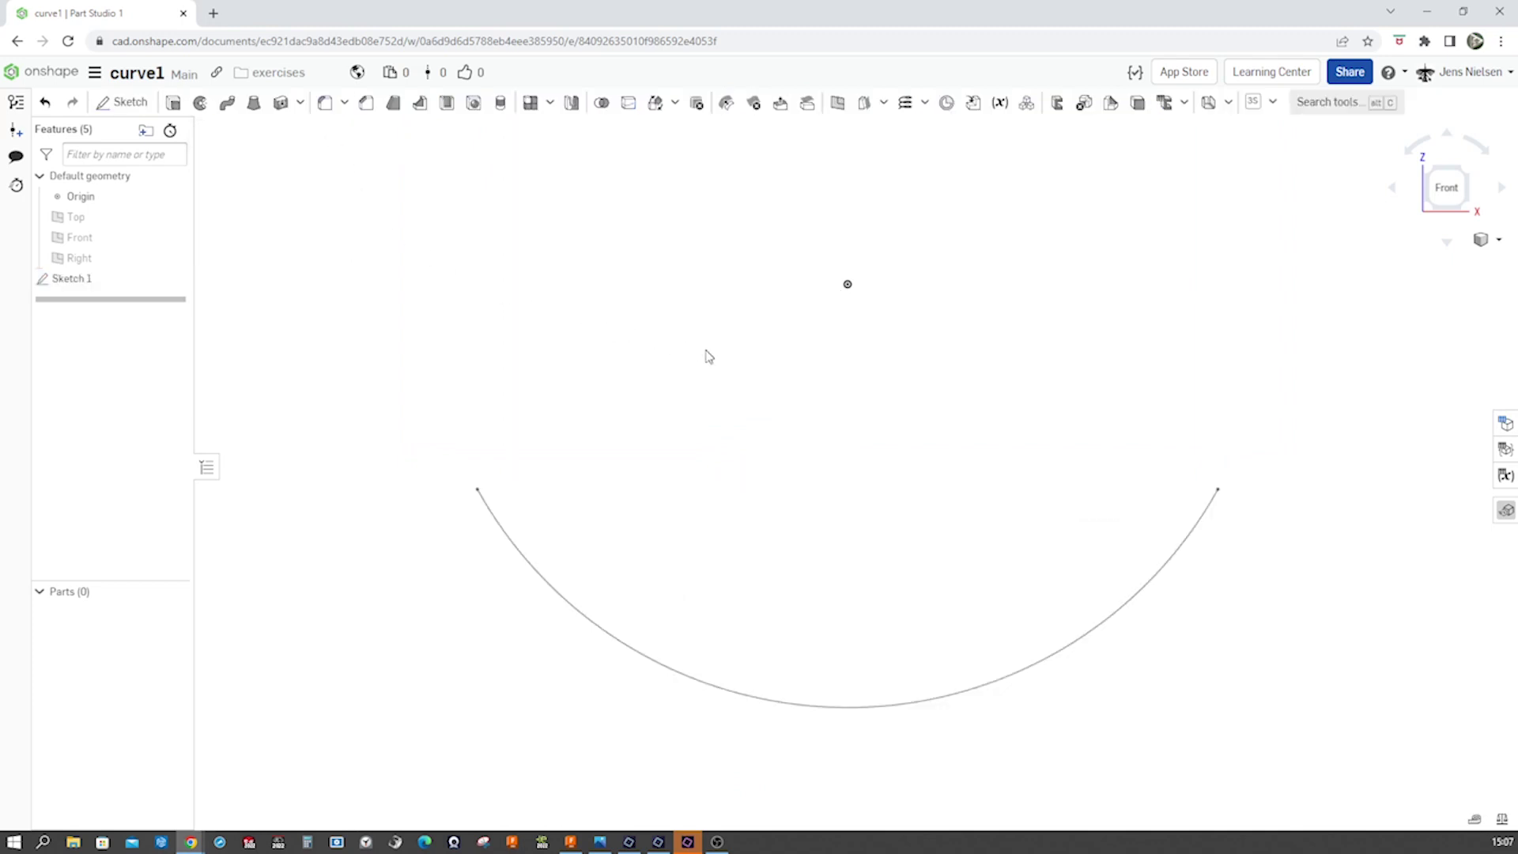
Step: Extrude the Sketch 1 arc as a surface to a blind depth of 1644 mm
click(173, 102)
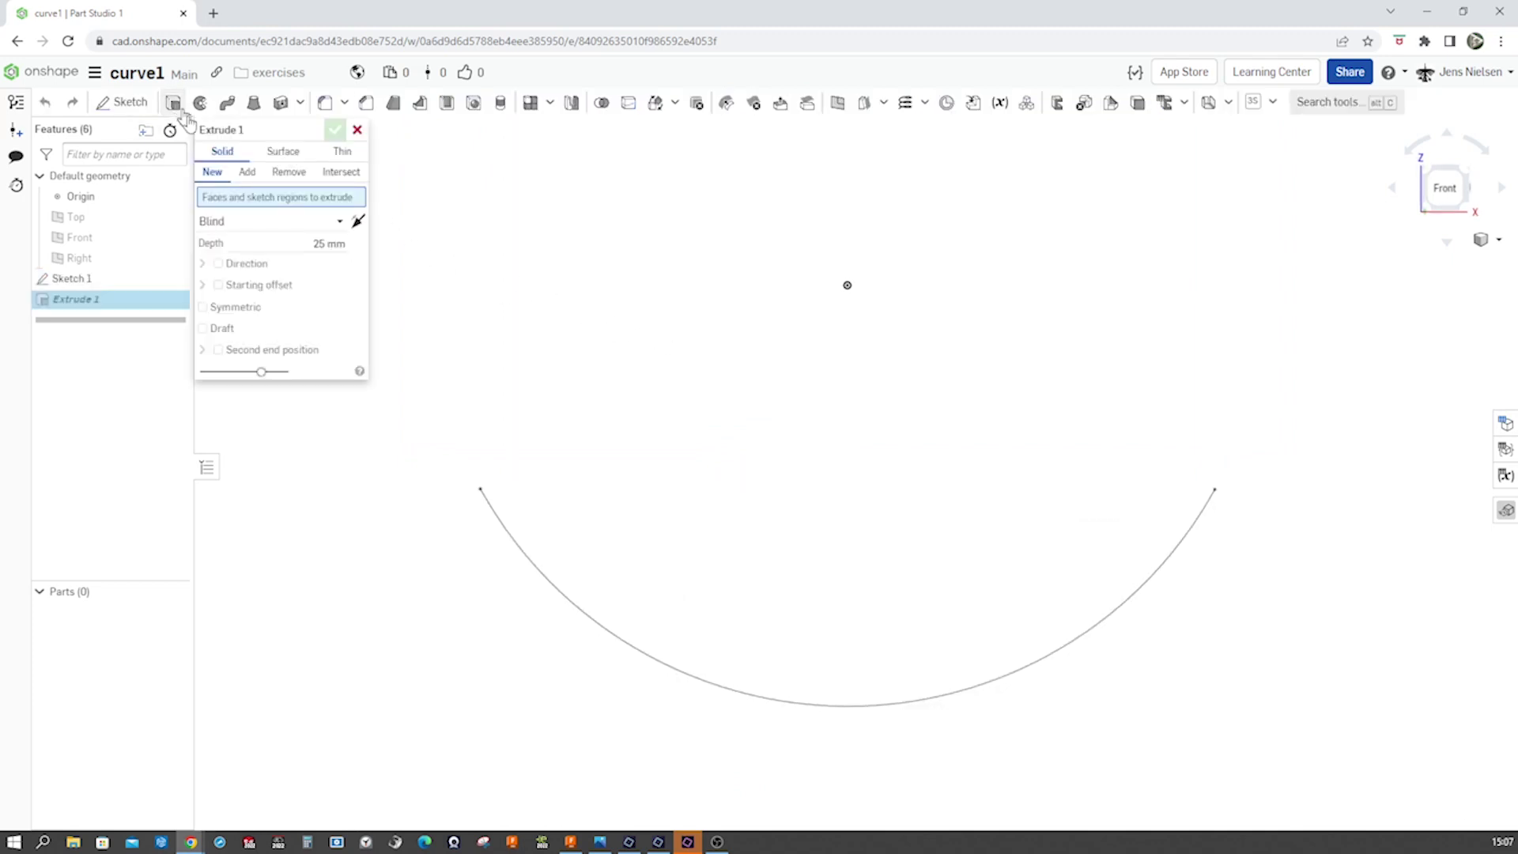
click(286, 152)
click(549, 575)
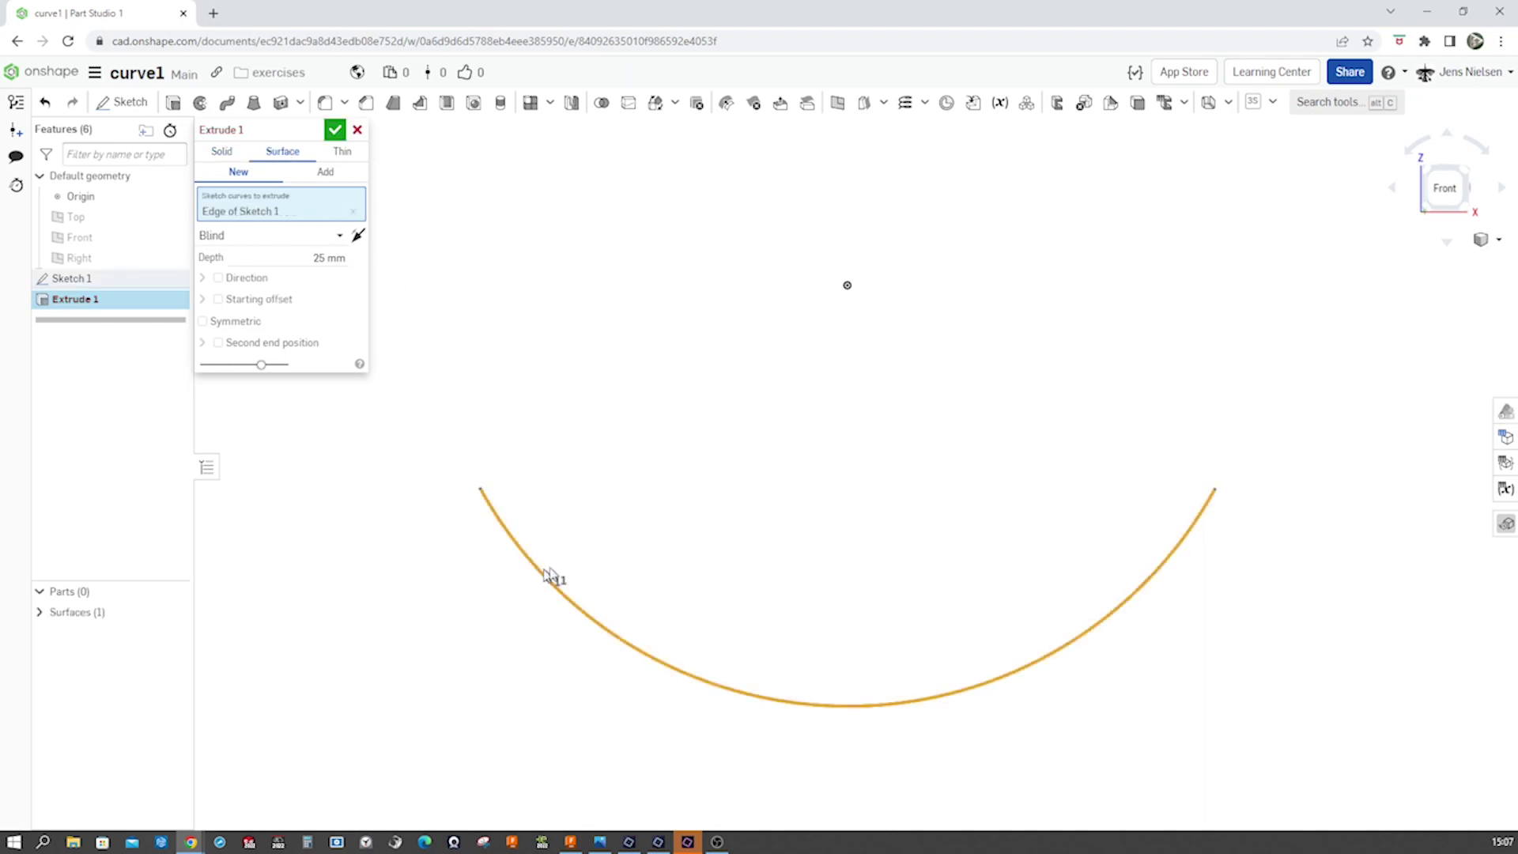
right_drag(549, 576, 825, 593)
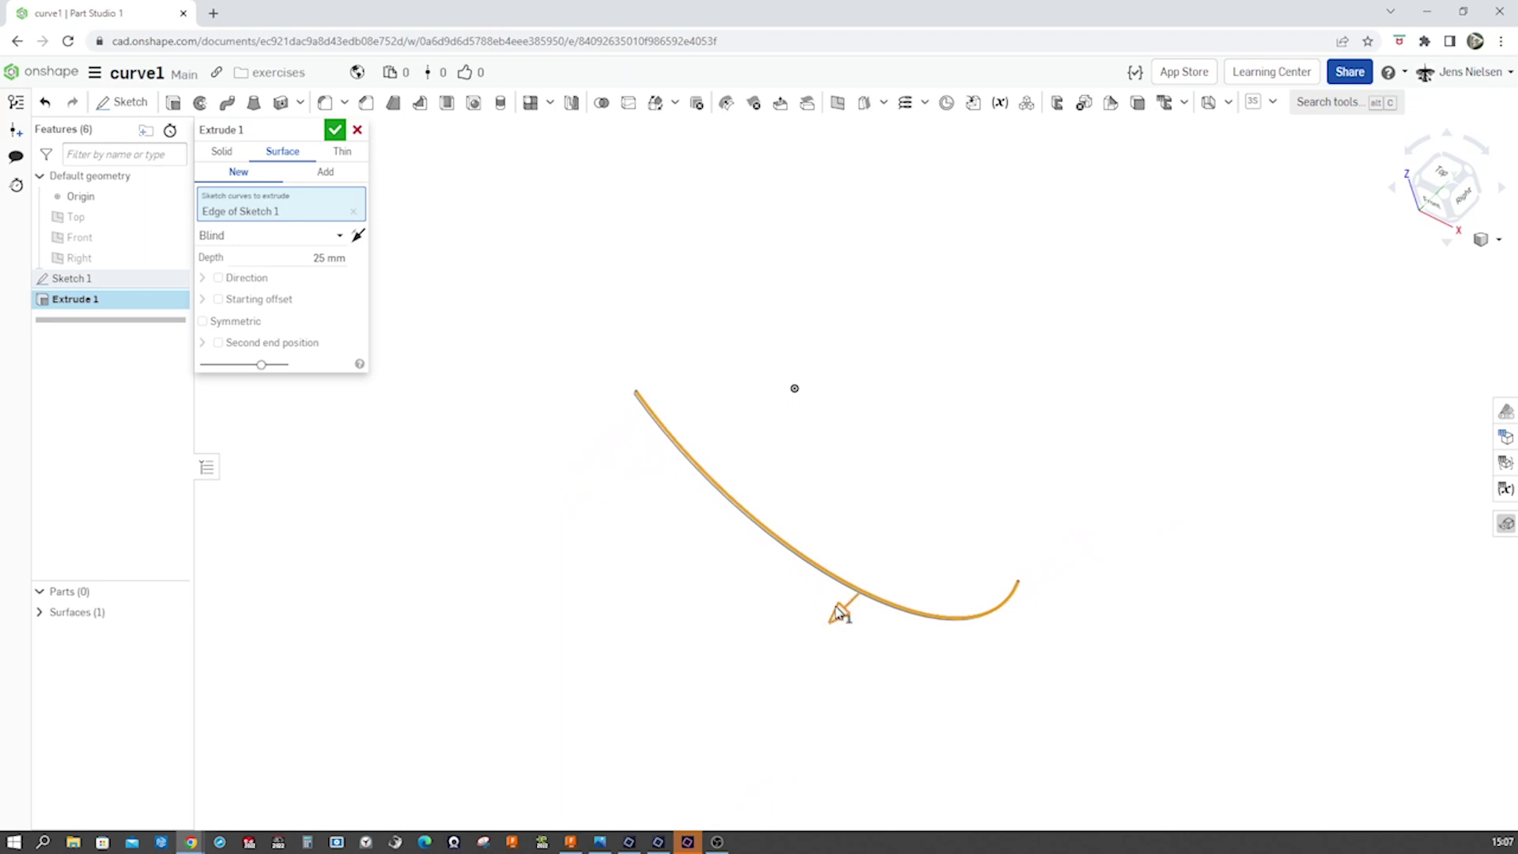
drag(840, 609, 750, 684)
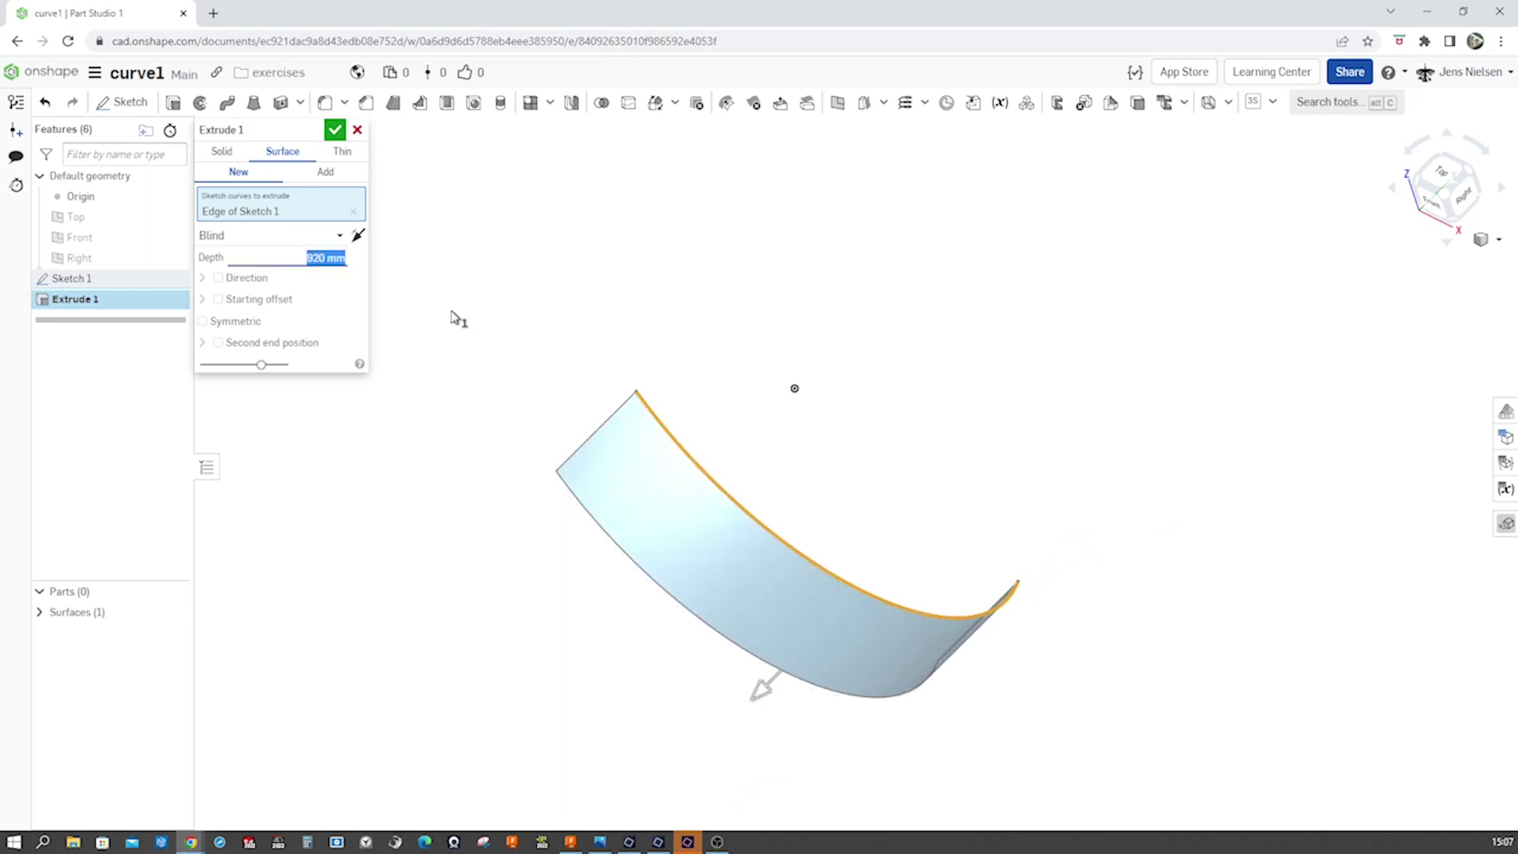
text(1644)
key(Return)
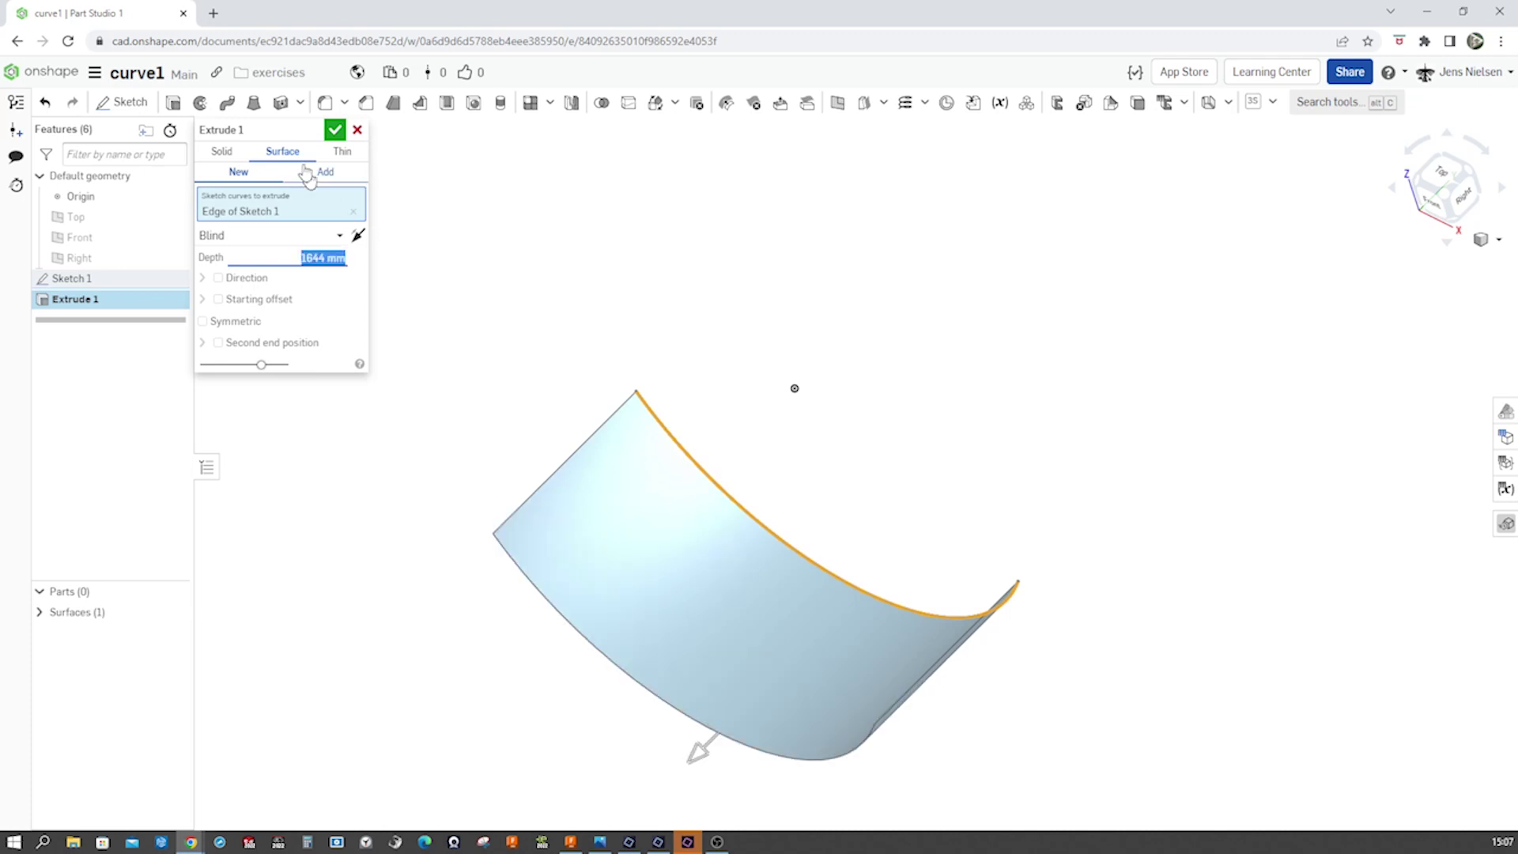
click(335, 130)
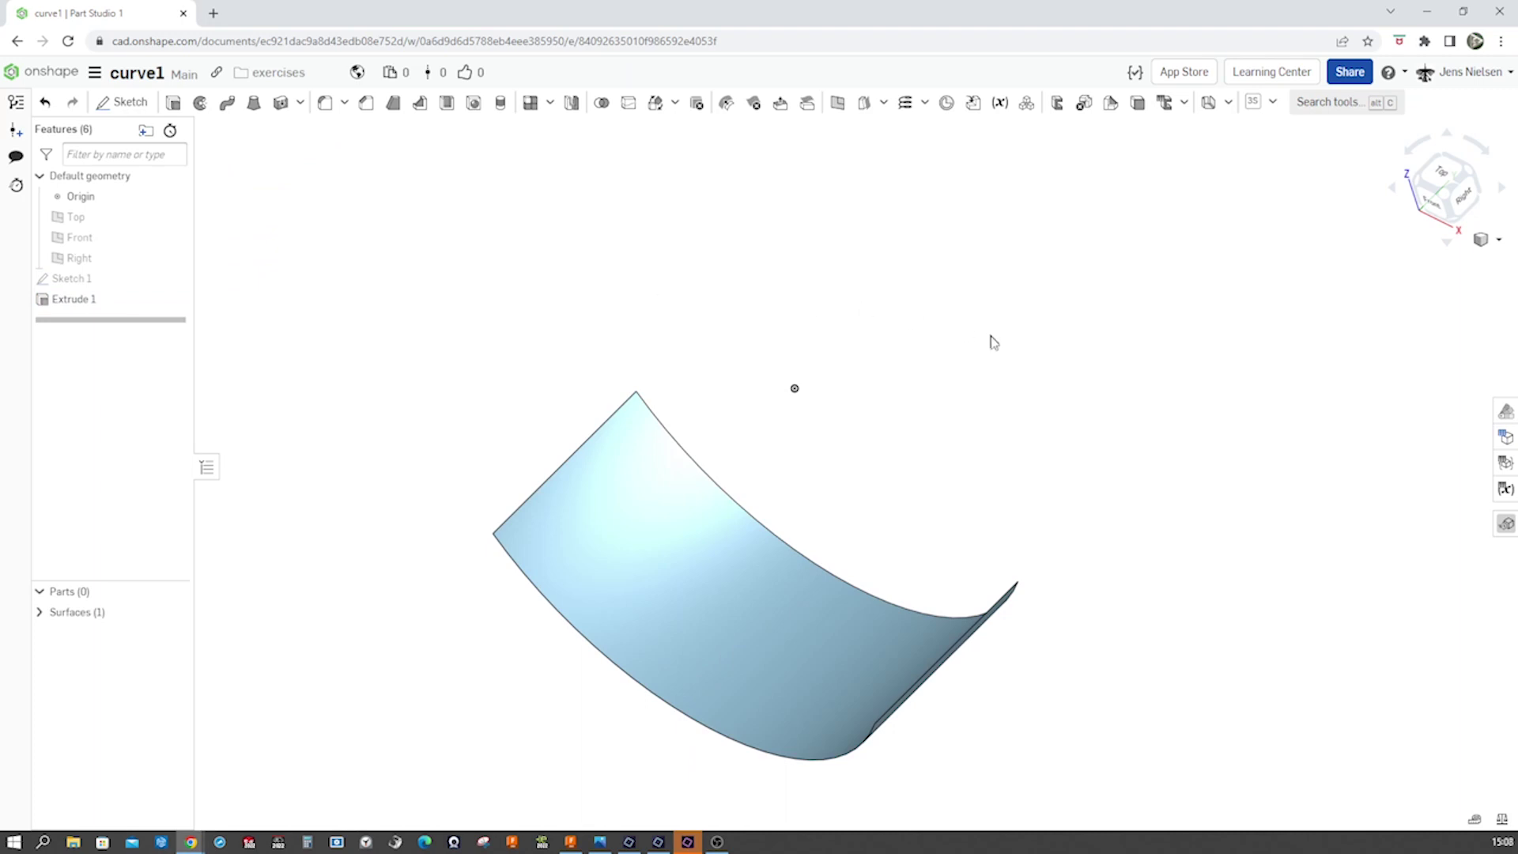
right_drag(993, 341, 755, 522)
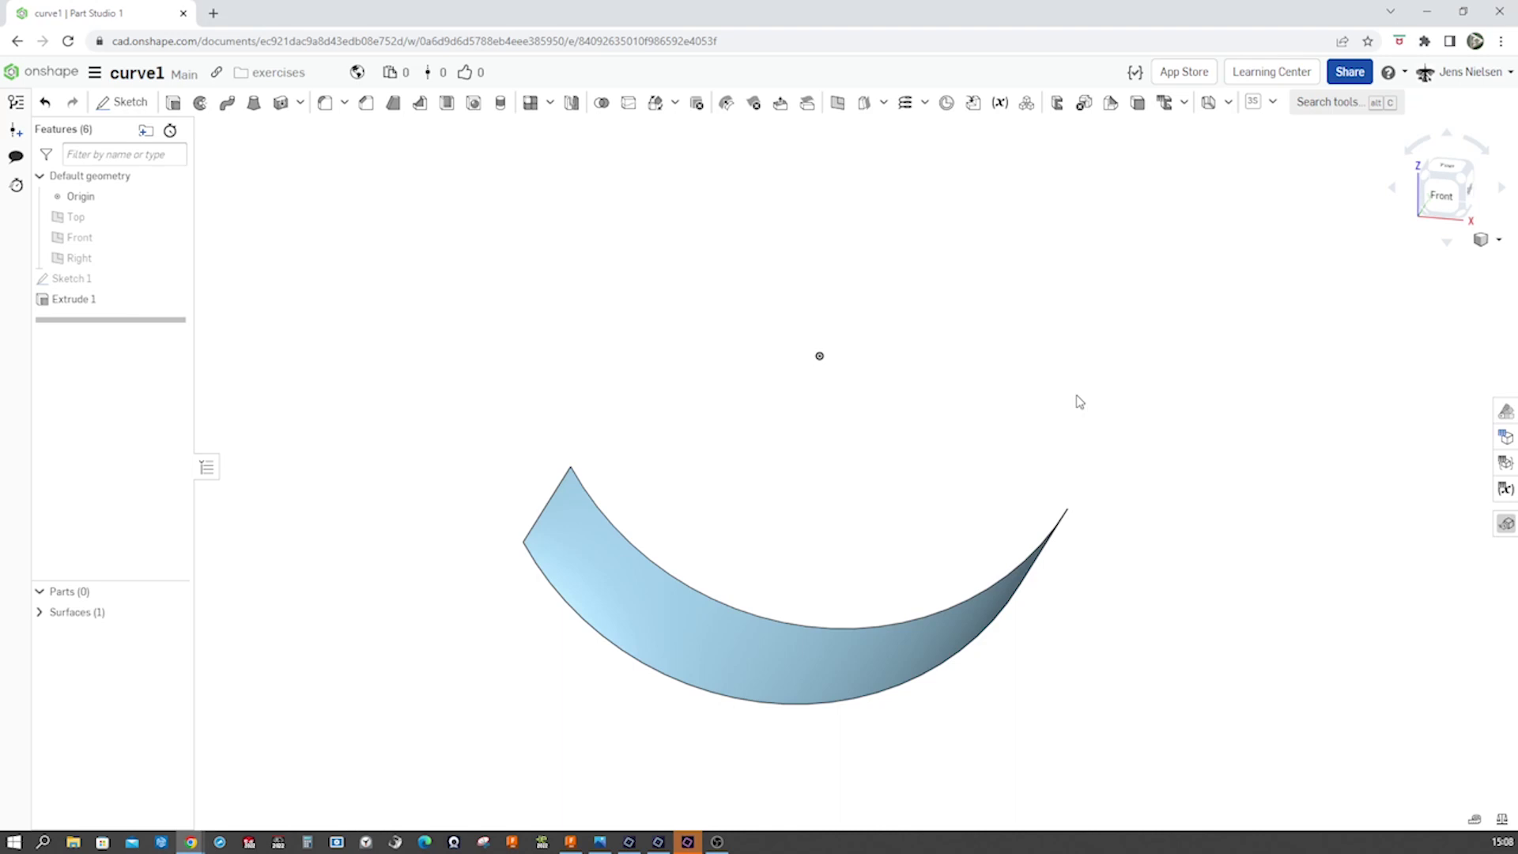
Step: Start Sketch 2 on the Top plane and view it straight on
key(s)
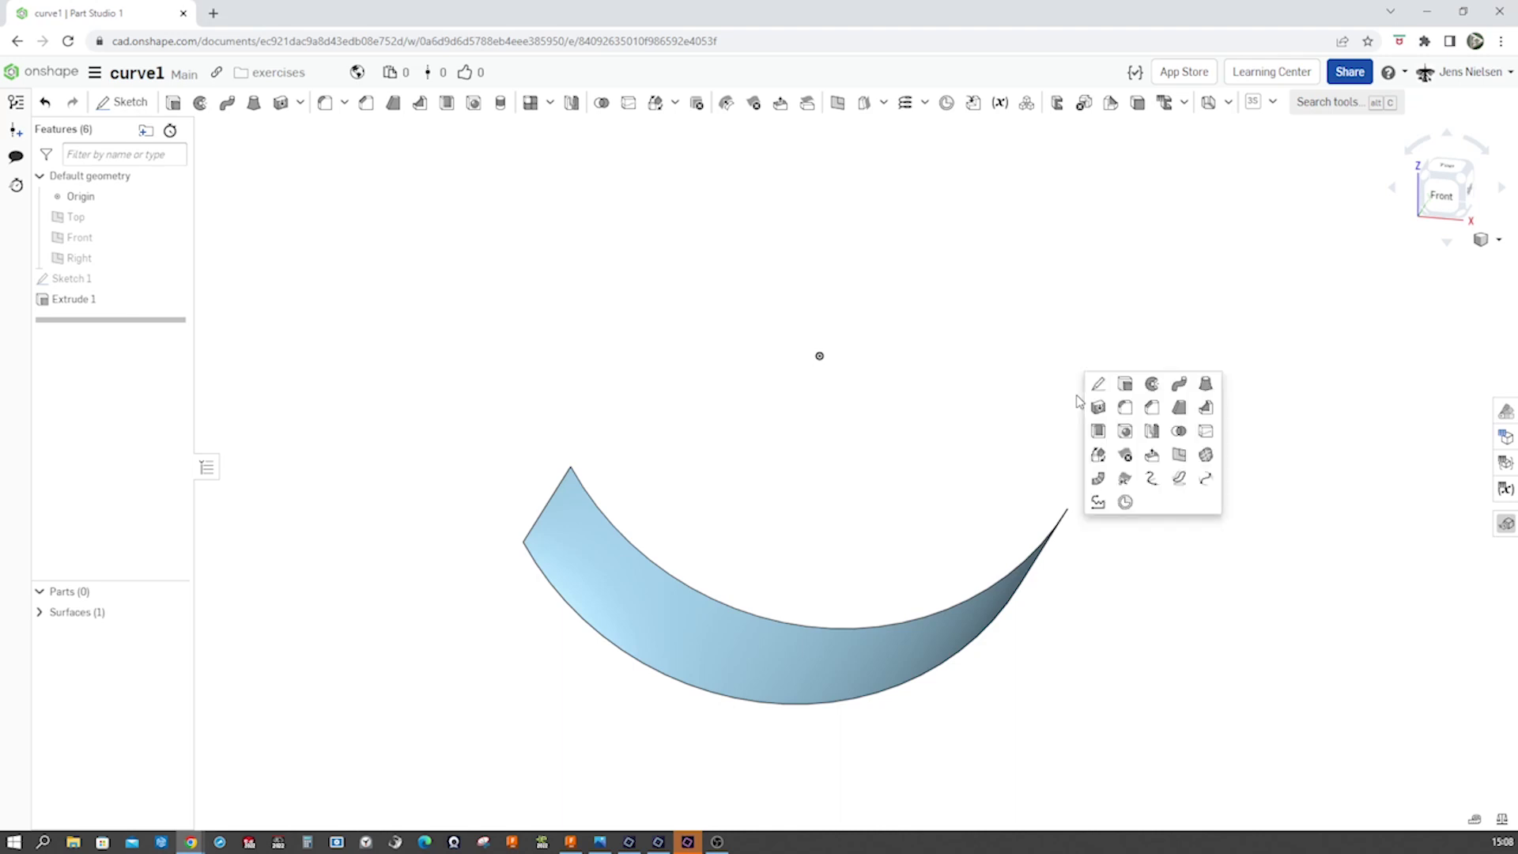
click(1097, 387)
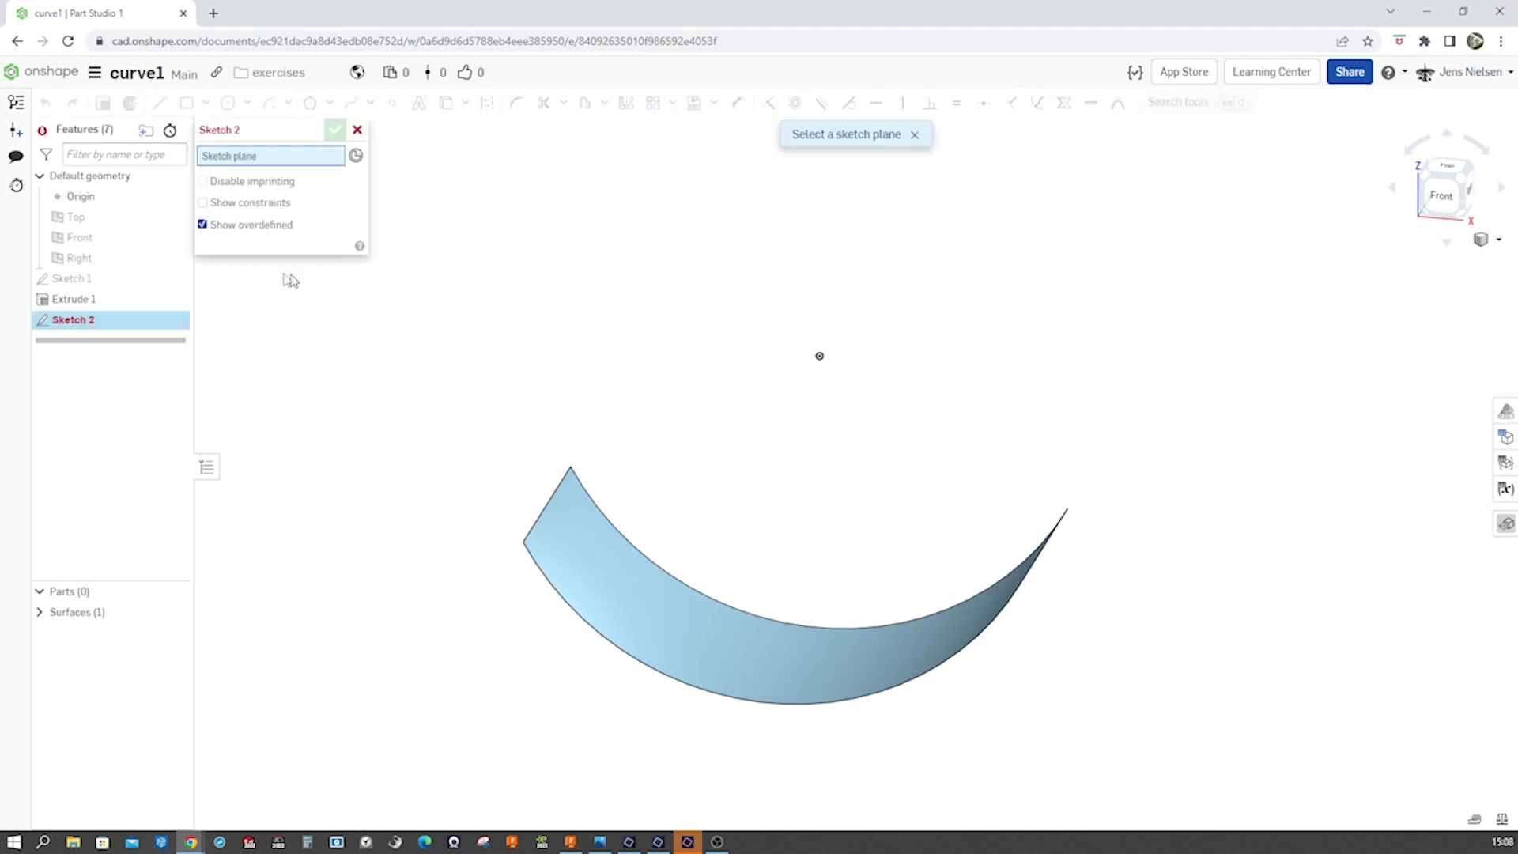
click(120, 226)
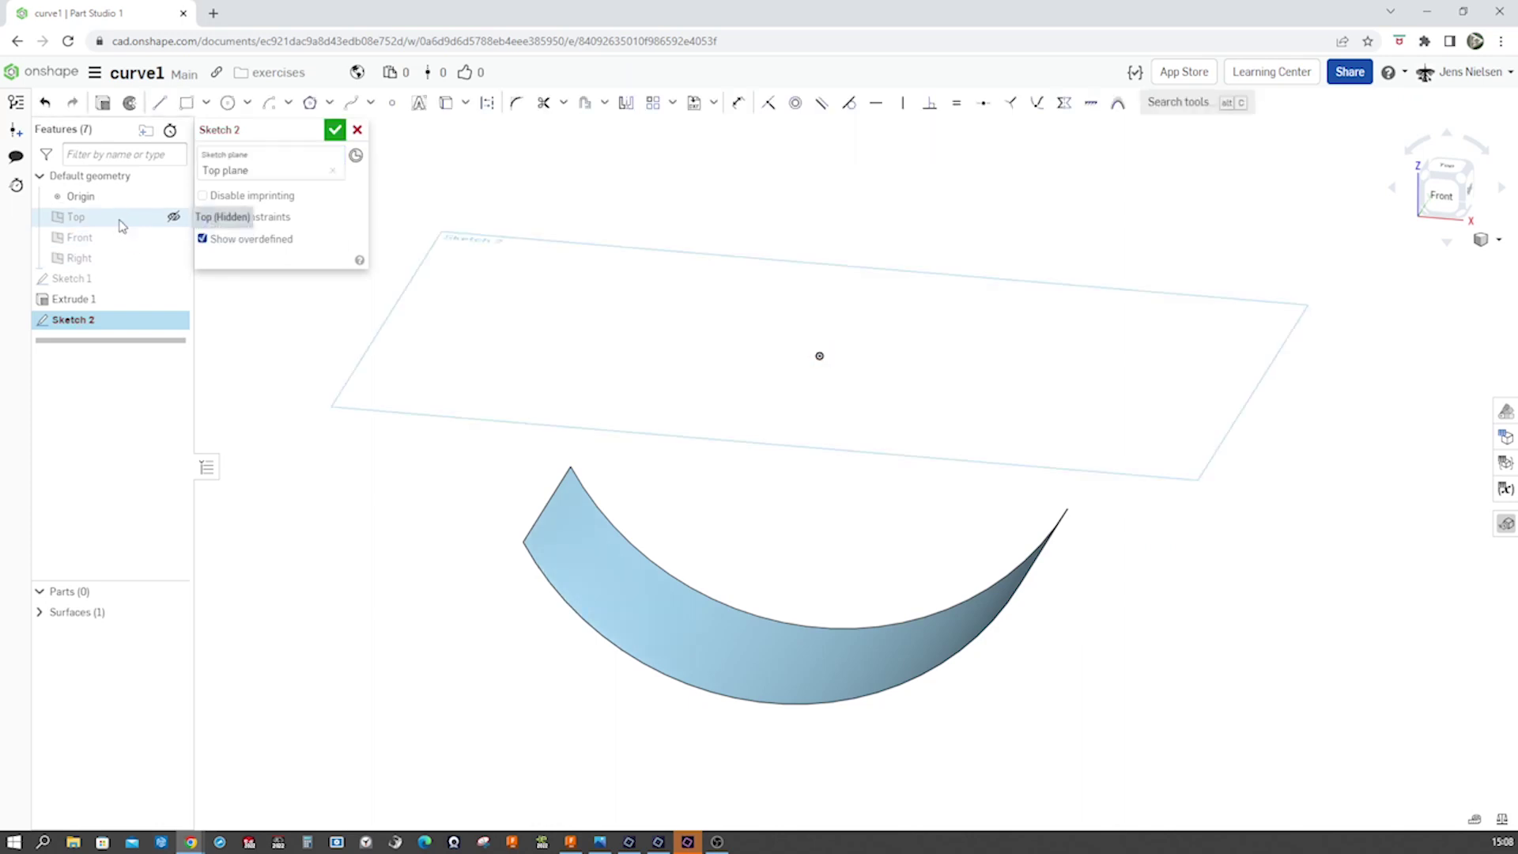
key(n)
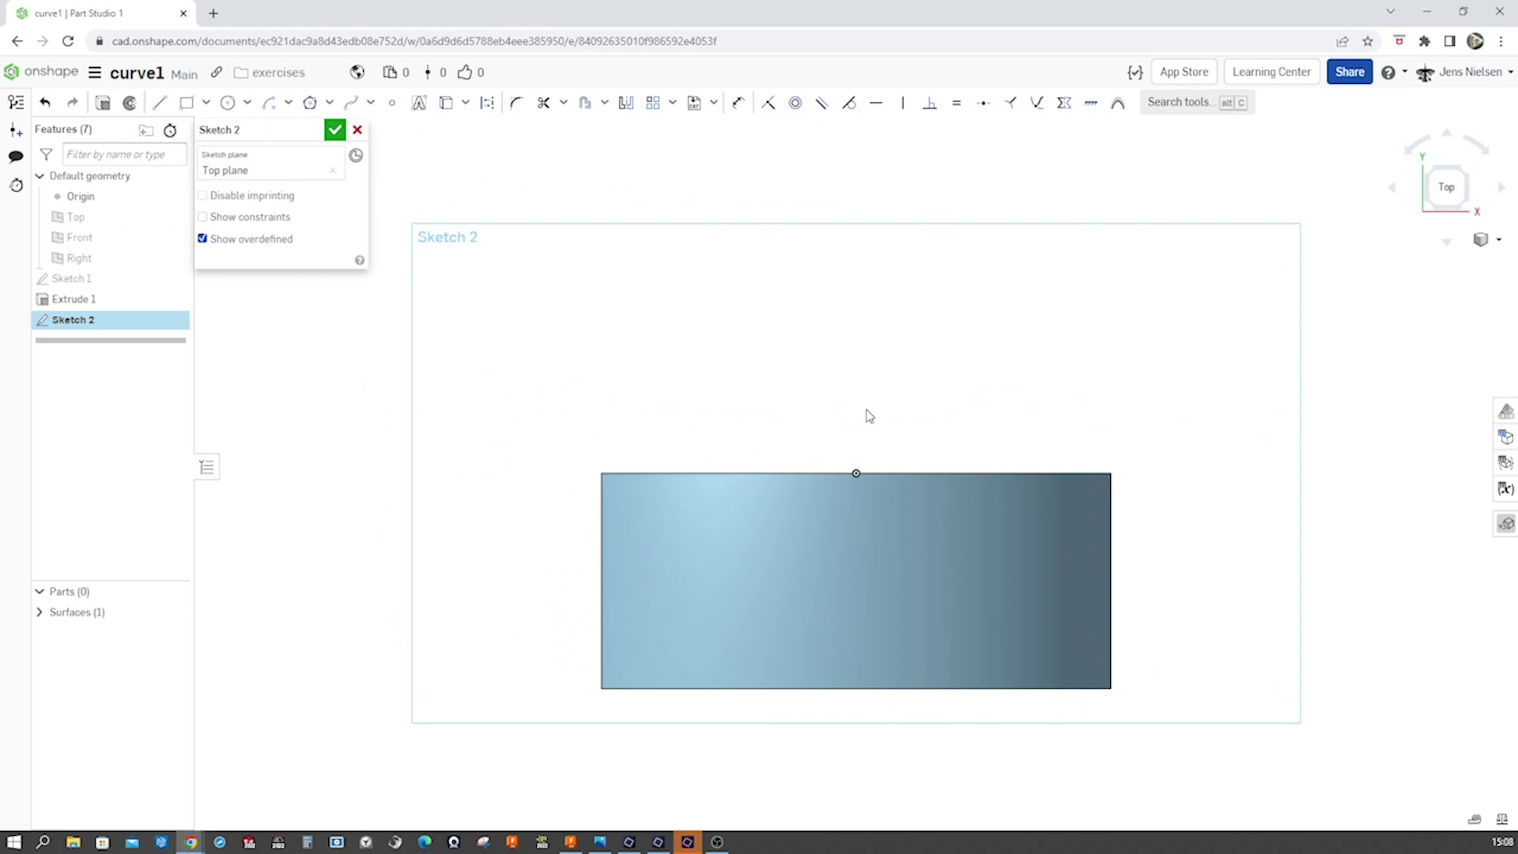
key(l)
Step: Draw a straight line followed by two tangent arcs forming an S-curve
click(611, 630)
click(696, 628)
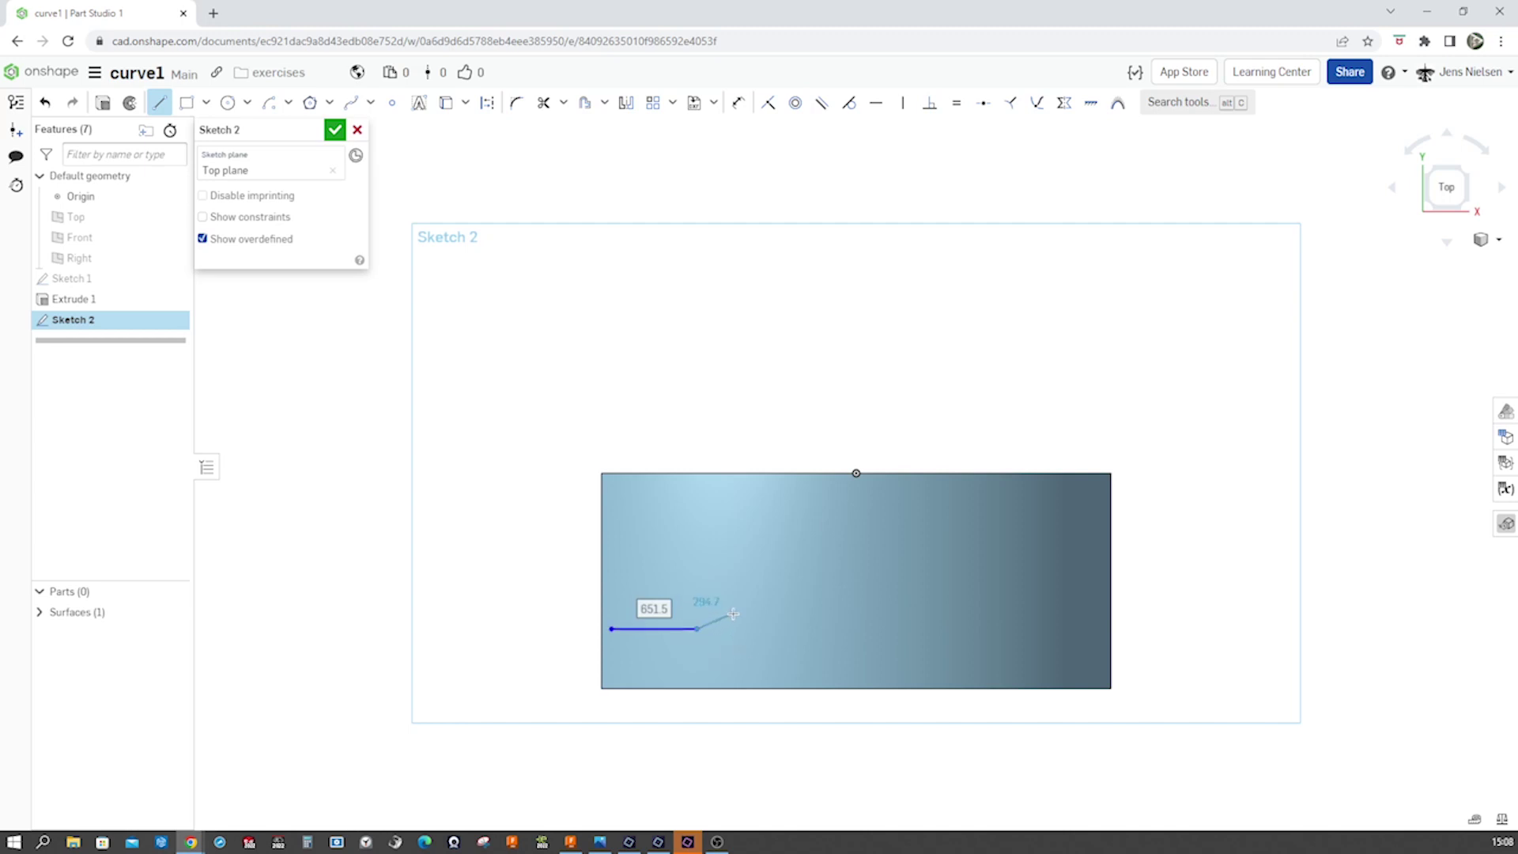
key(t)
click(709, 628)
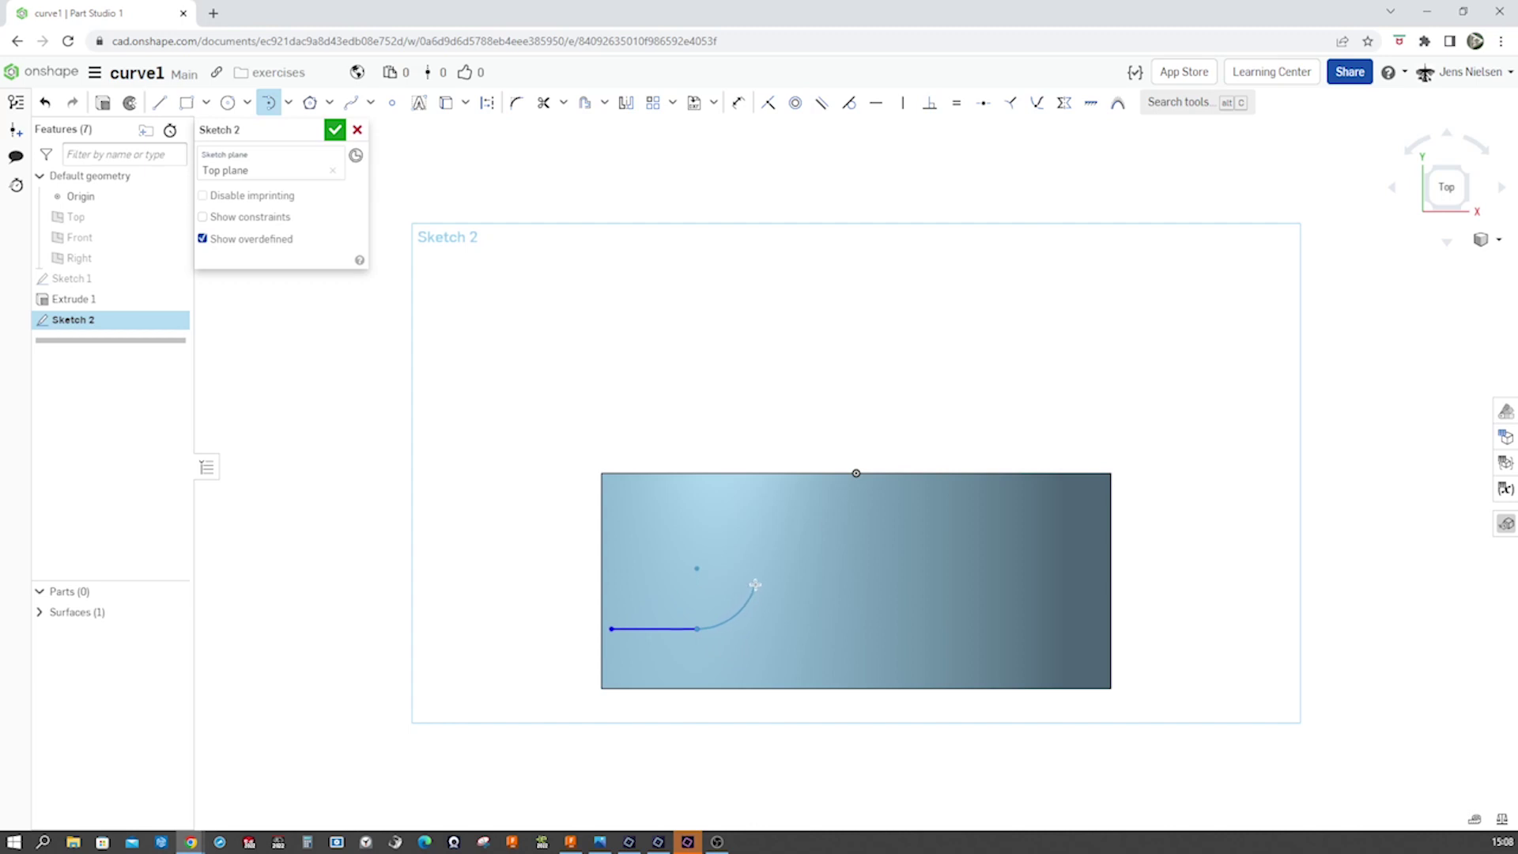
click(757, 585)
key(l)
click(758, 583)
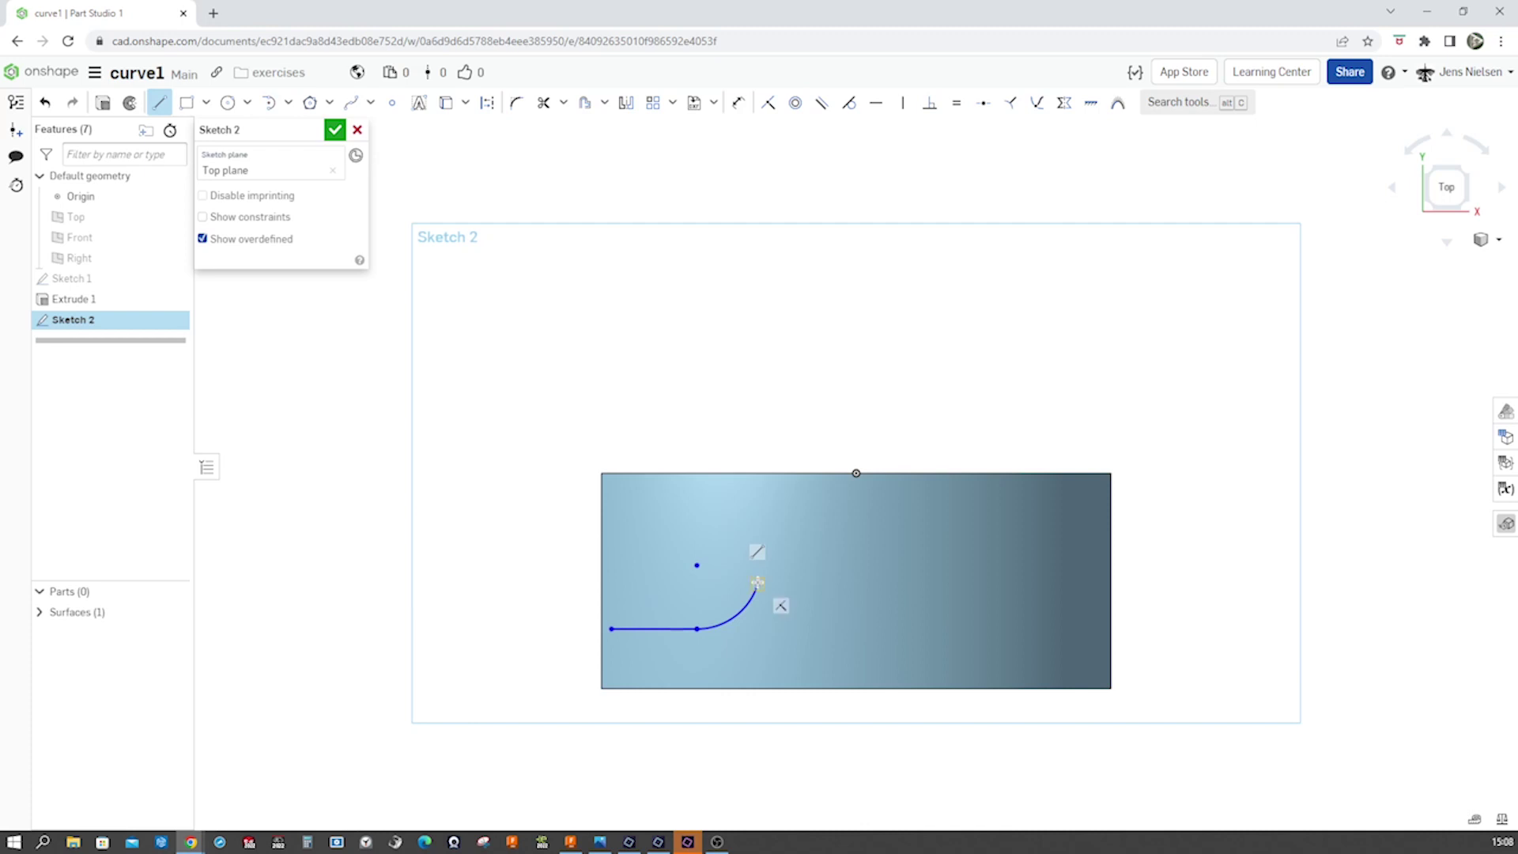
key(t)
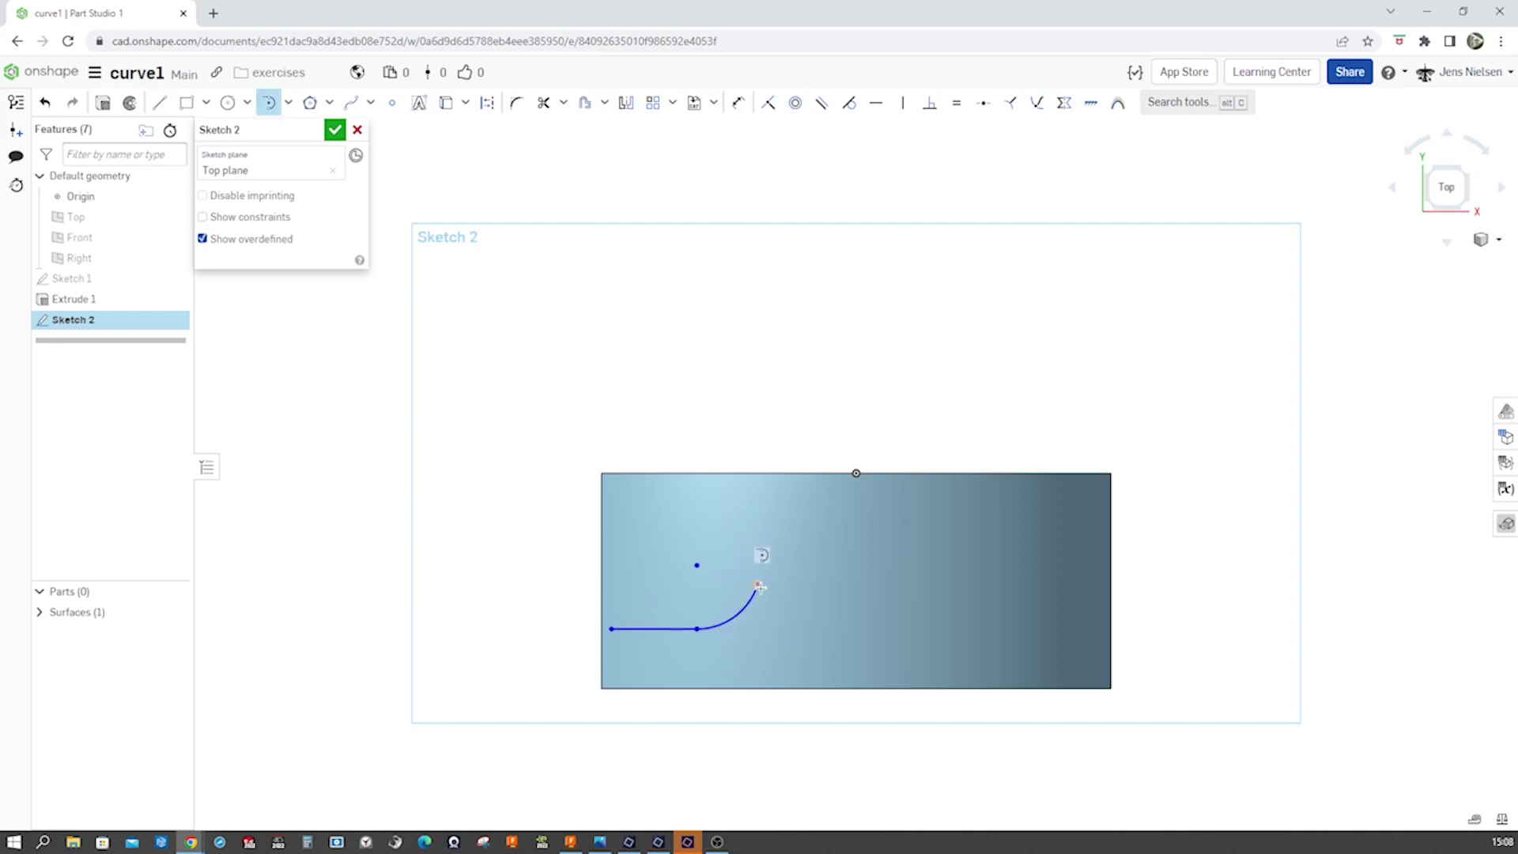
click(837, 533)
key(l)
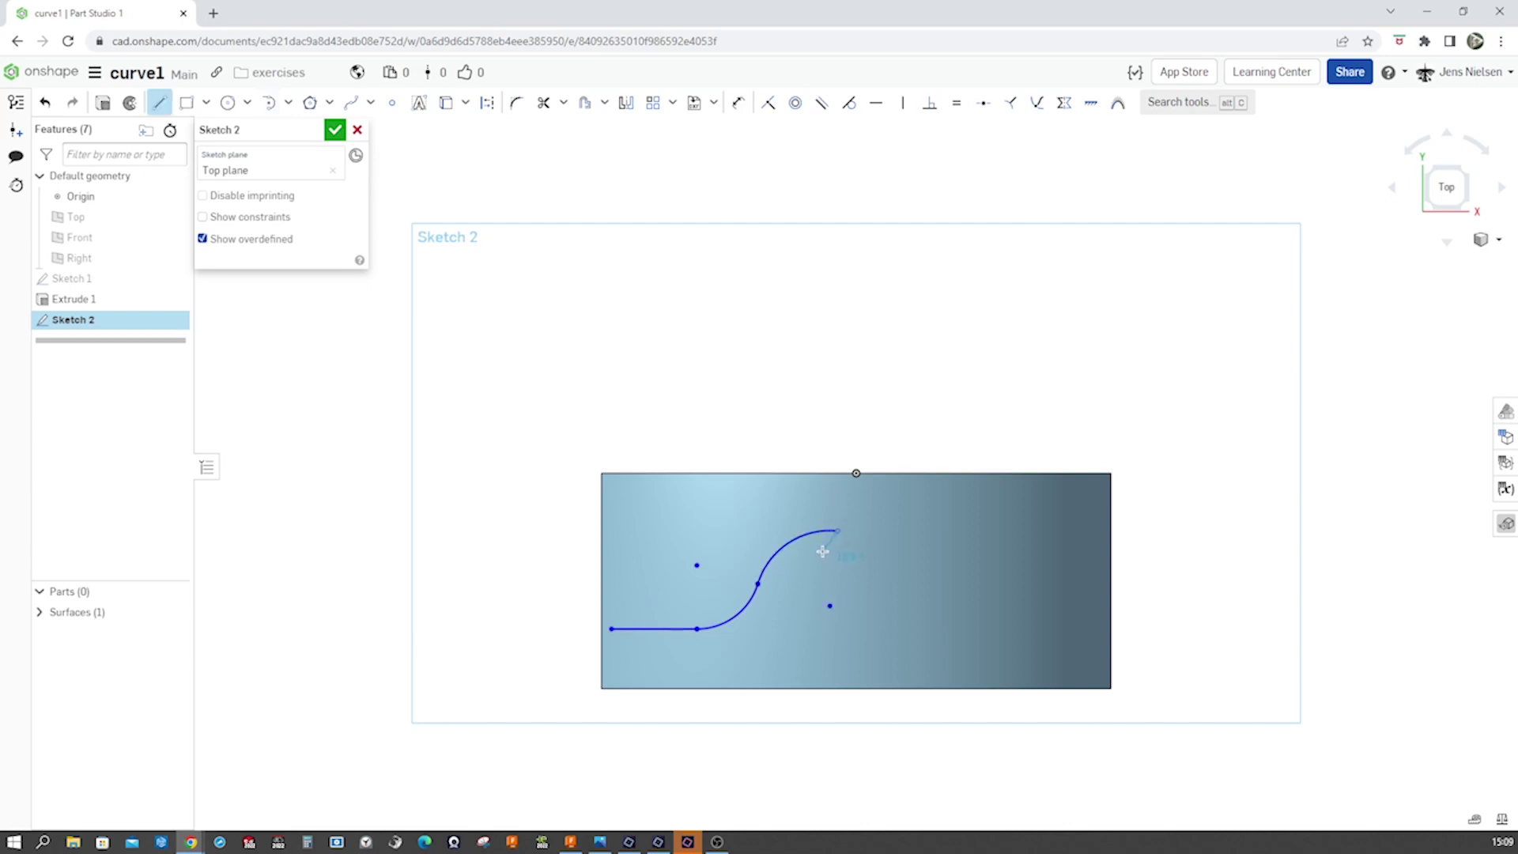
key(Escape)
Step: Make the curve's start point coincident with the sheet's left edge
key(i)
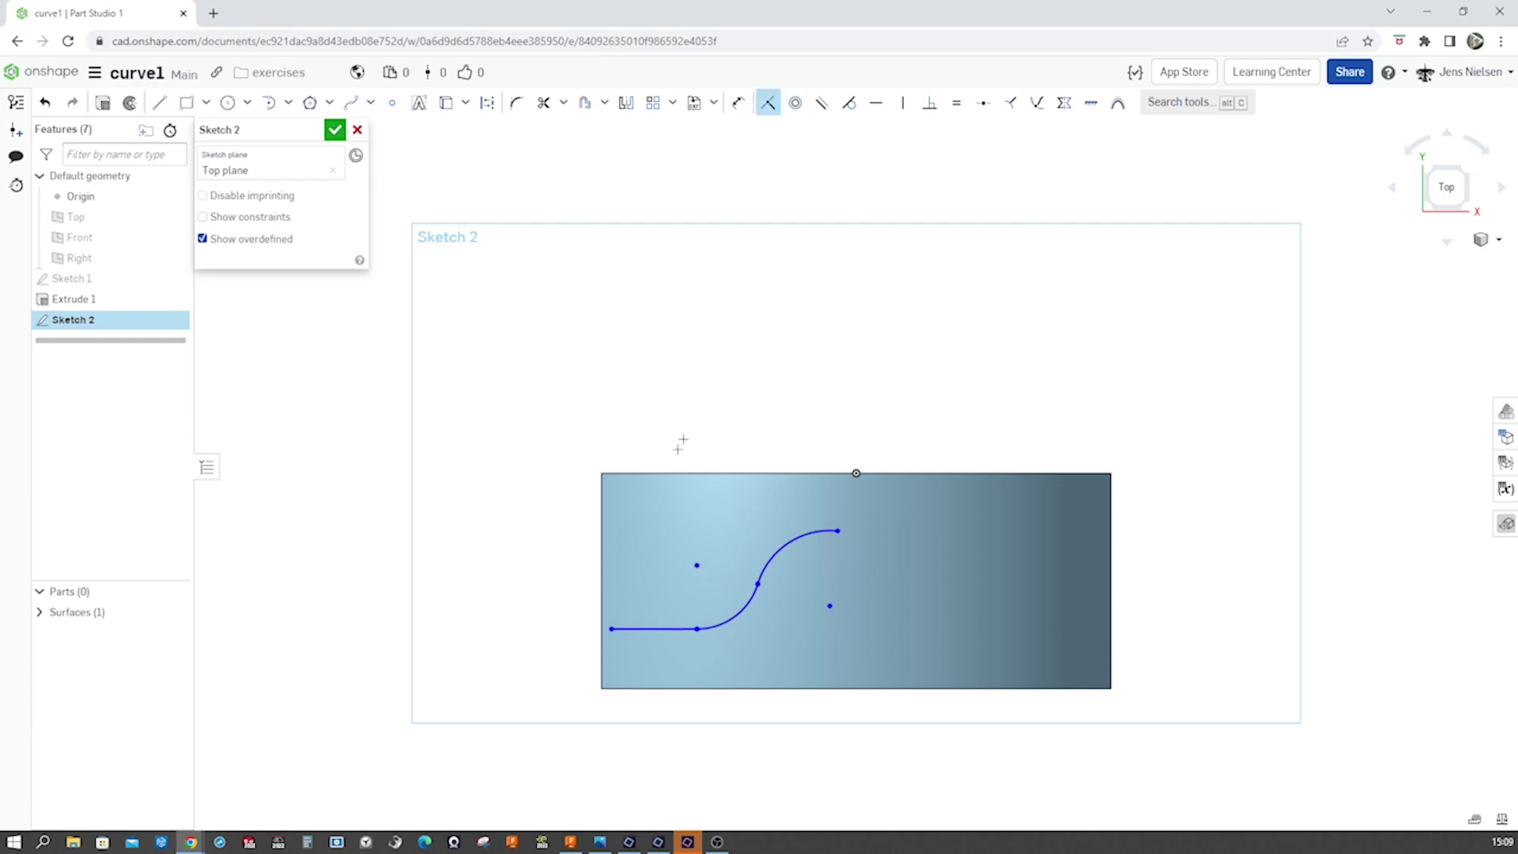
click(610, 628)
click(600, 625)
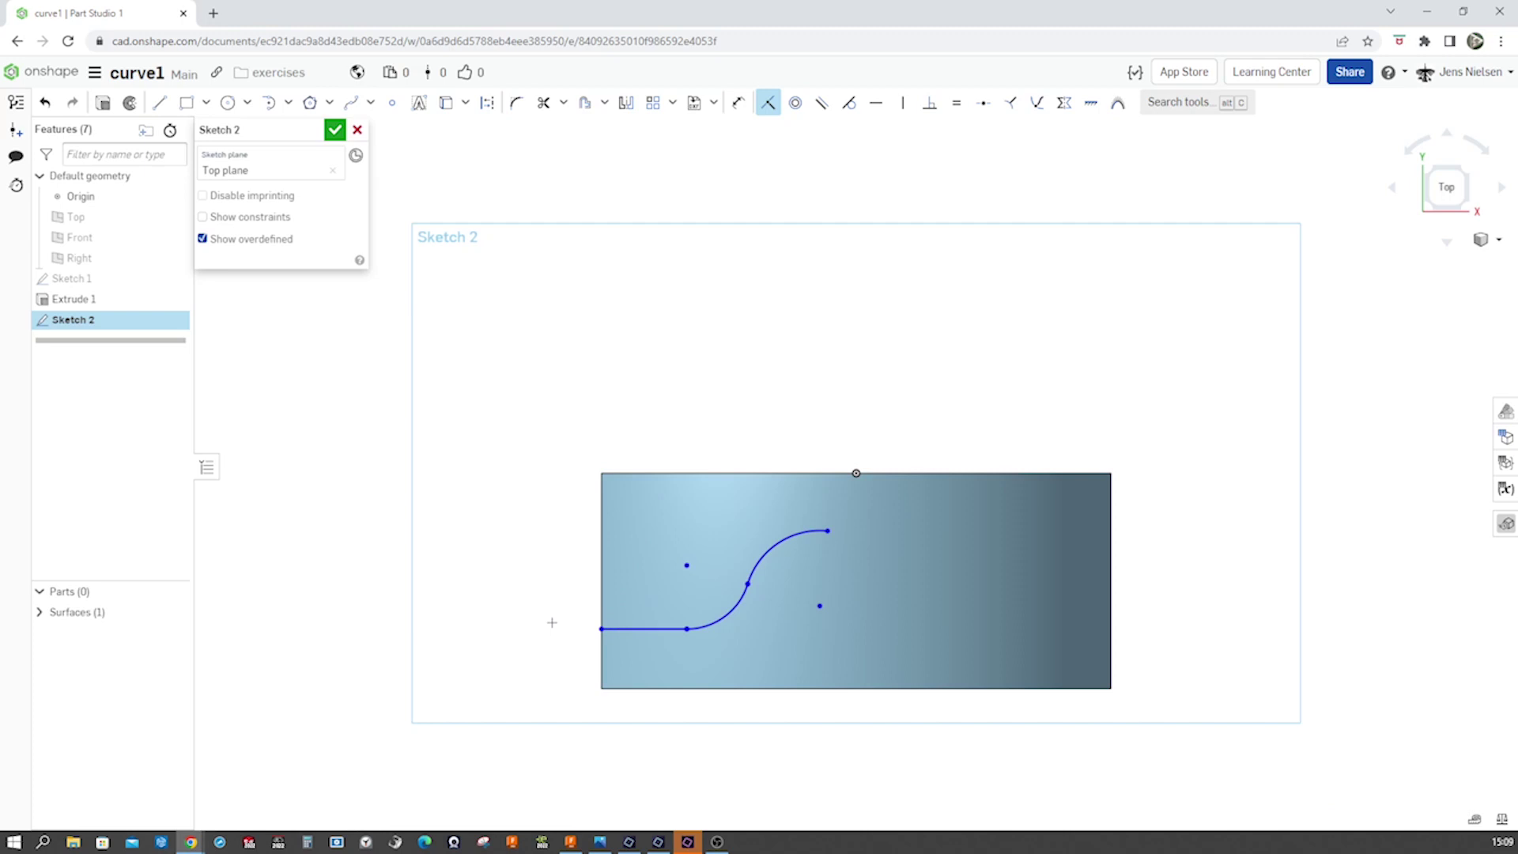
Step: Dimension the straight line to 444 and the lower arc to R666
key(d)
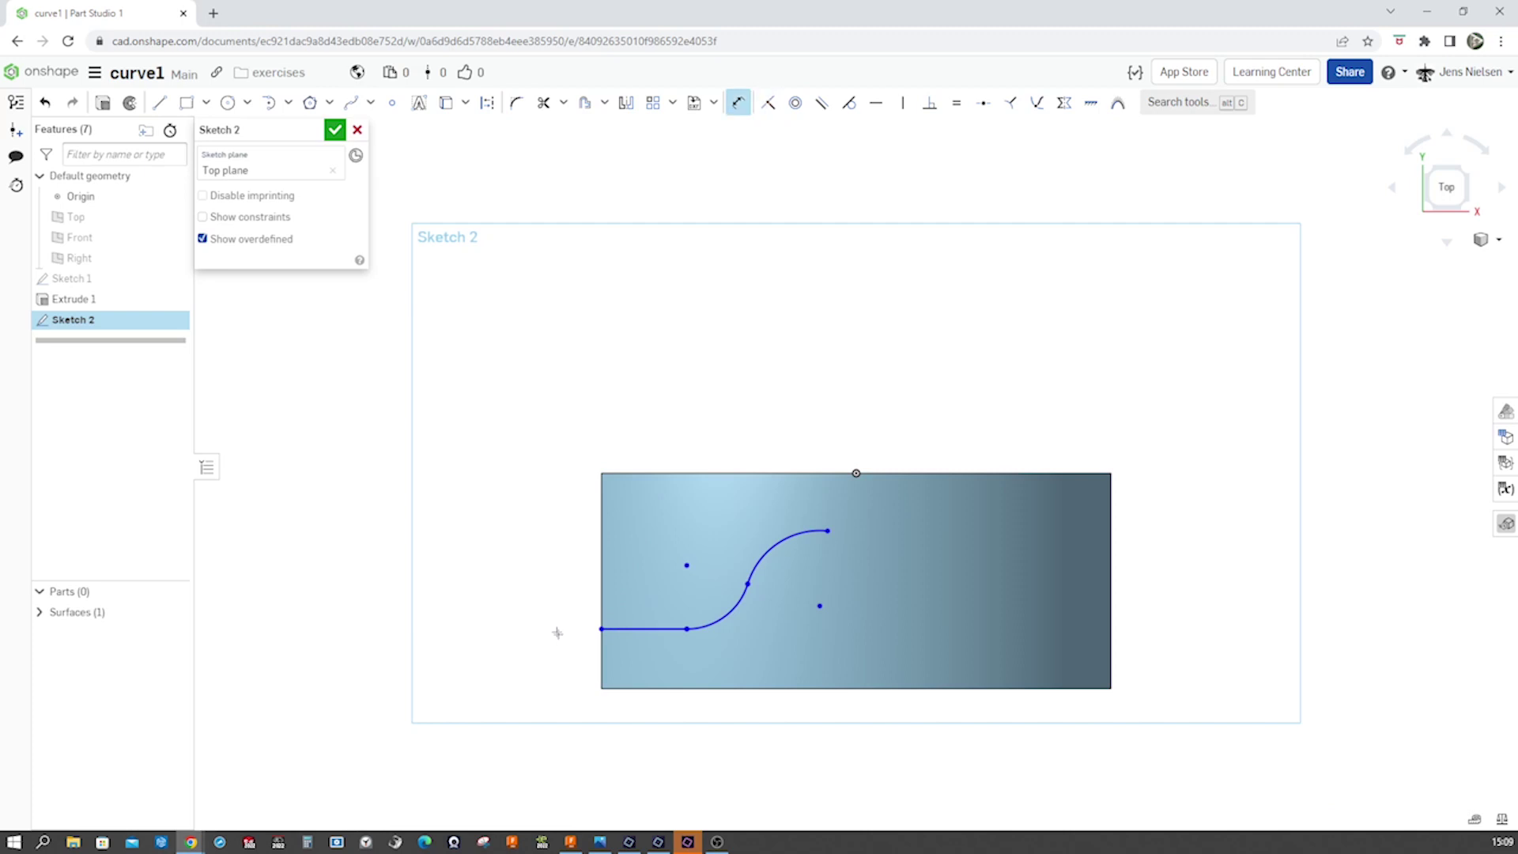
click(624, 628)
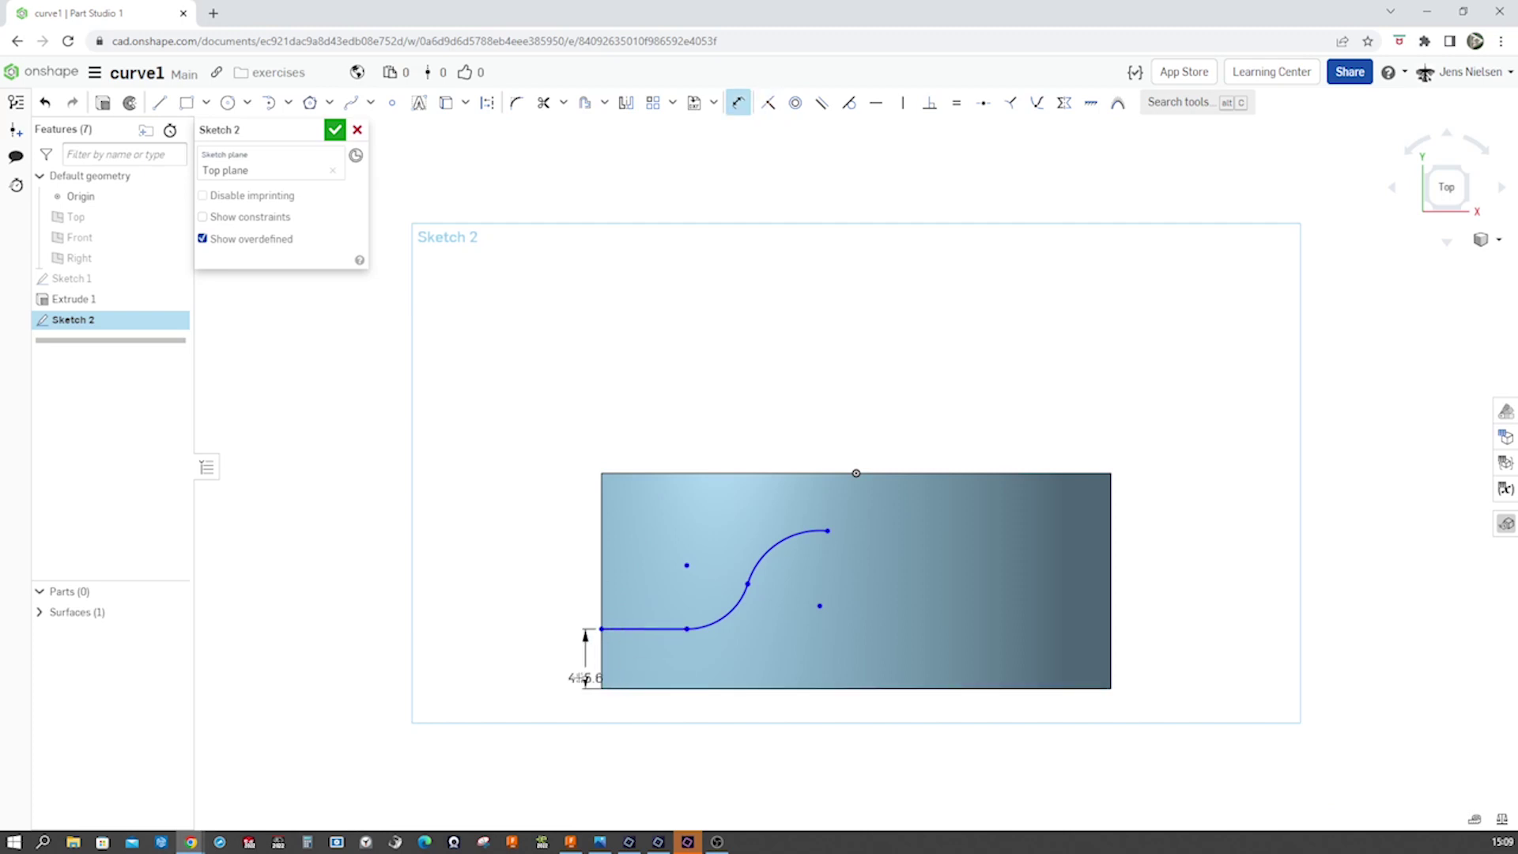
click(568, 678)
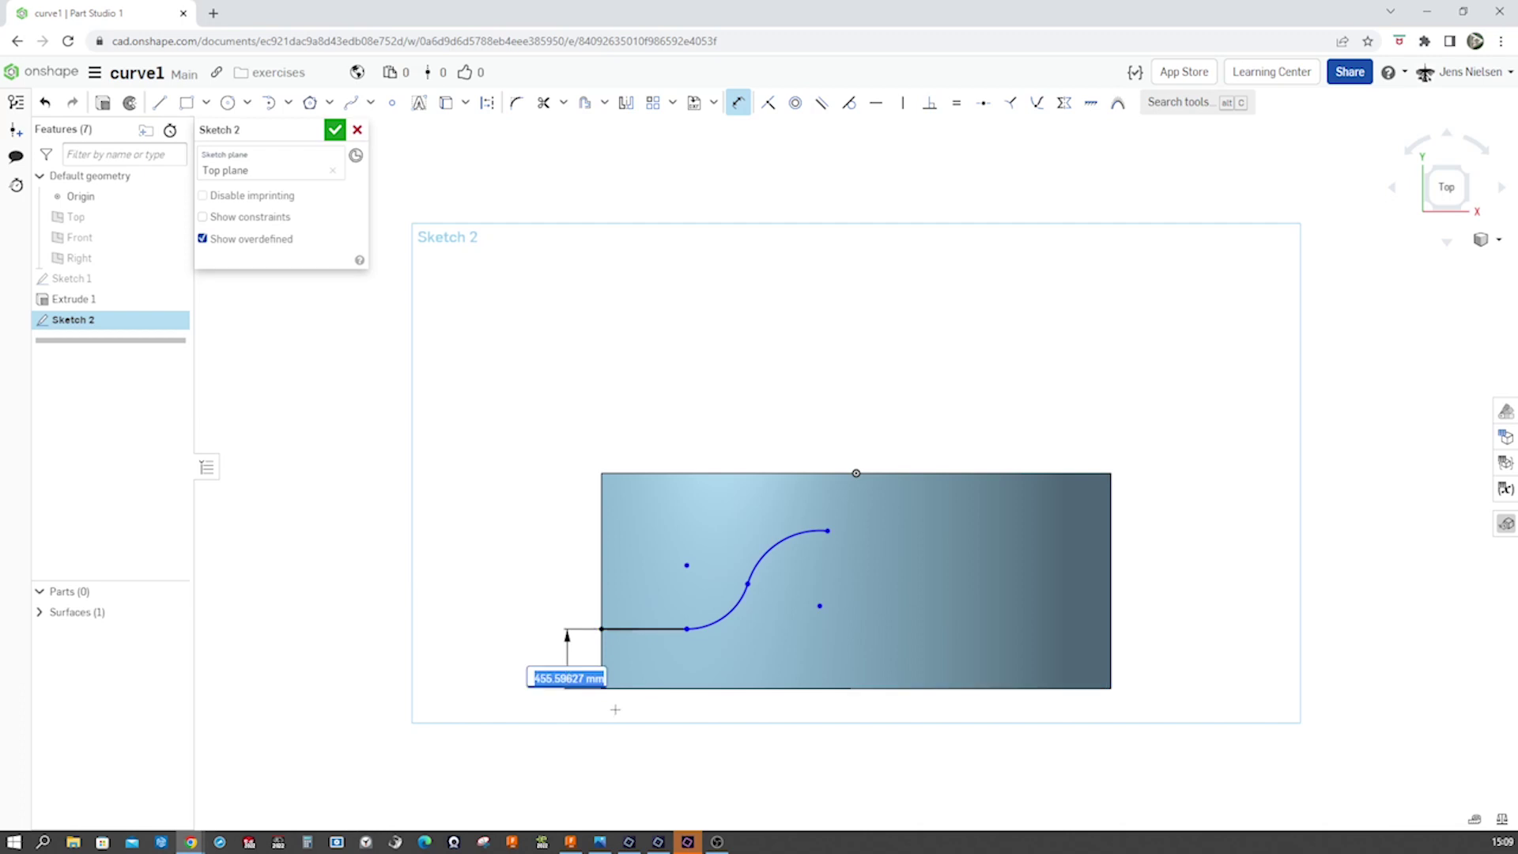
text(444)
key(Return)
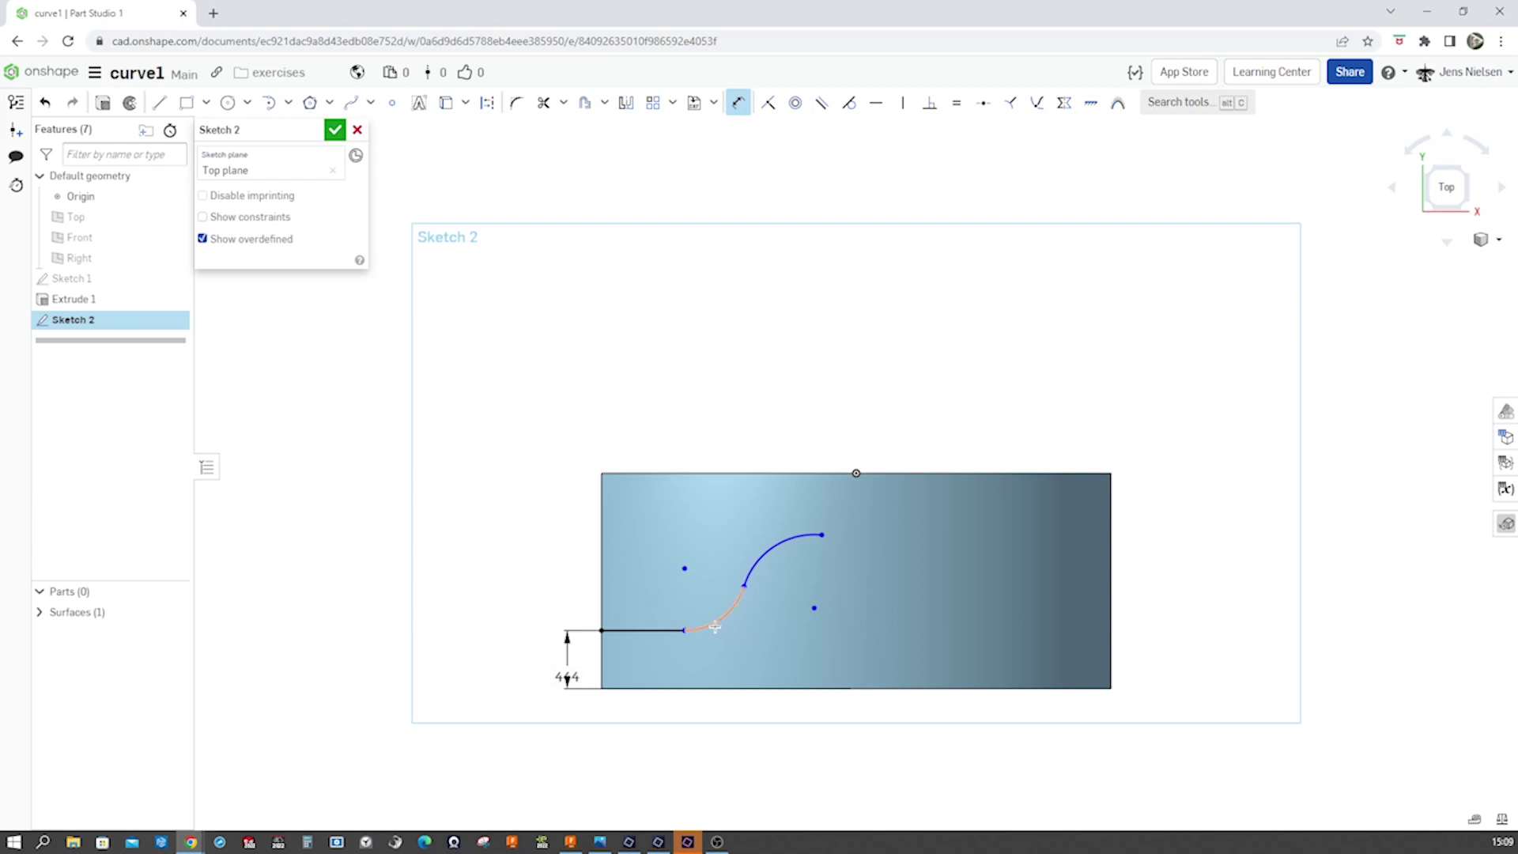
click(714, 623)
click(706, 613)
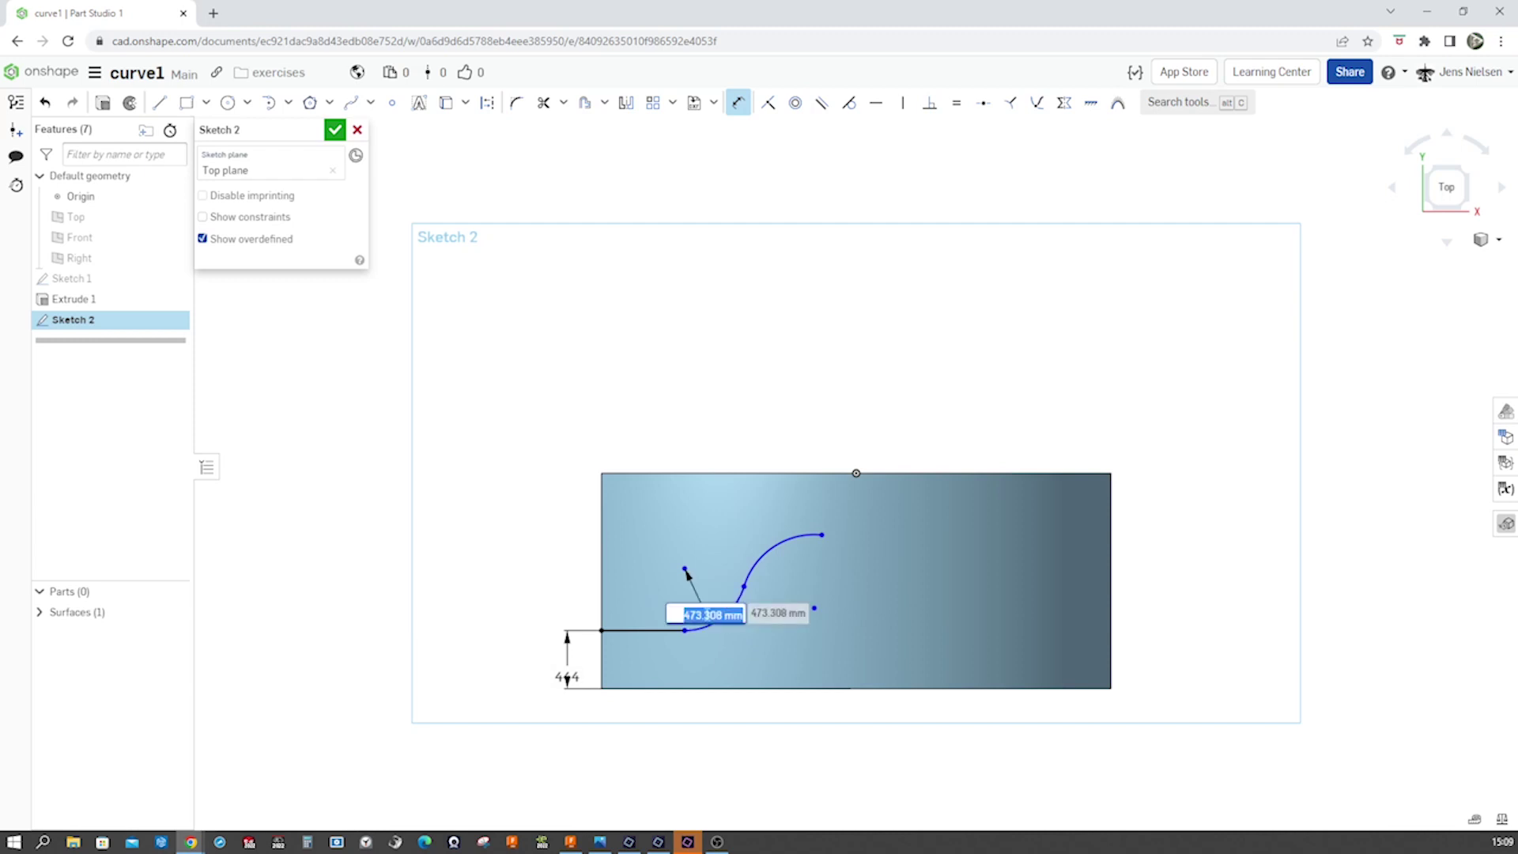
text(666)
key(Return)
Step: Make the upper arc equal to the lower one and align its centre and end vertically and horizontally
key(e)
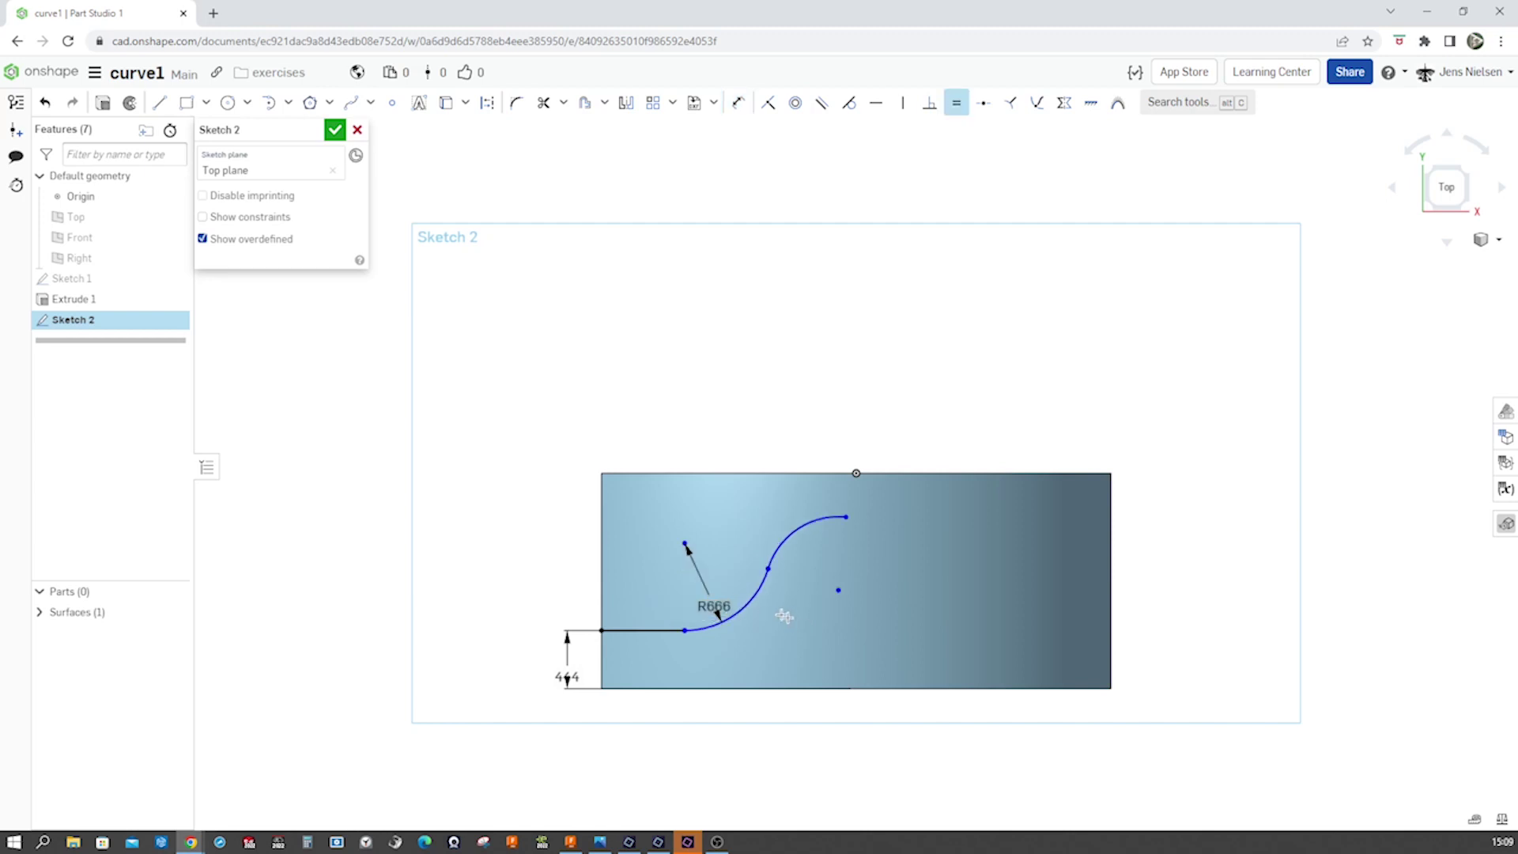
click(716, 622)
click(775, 559)
key(Escape)
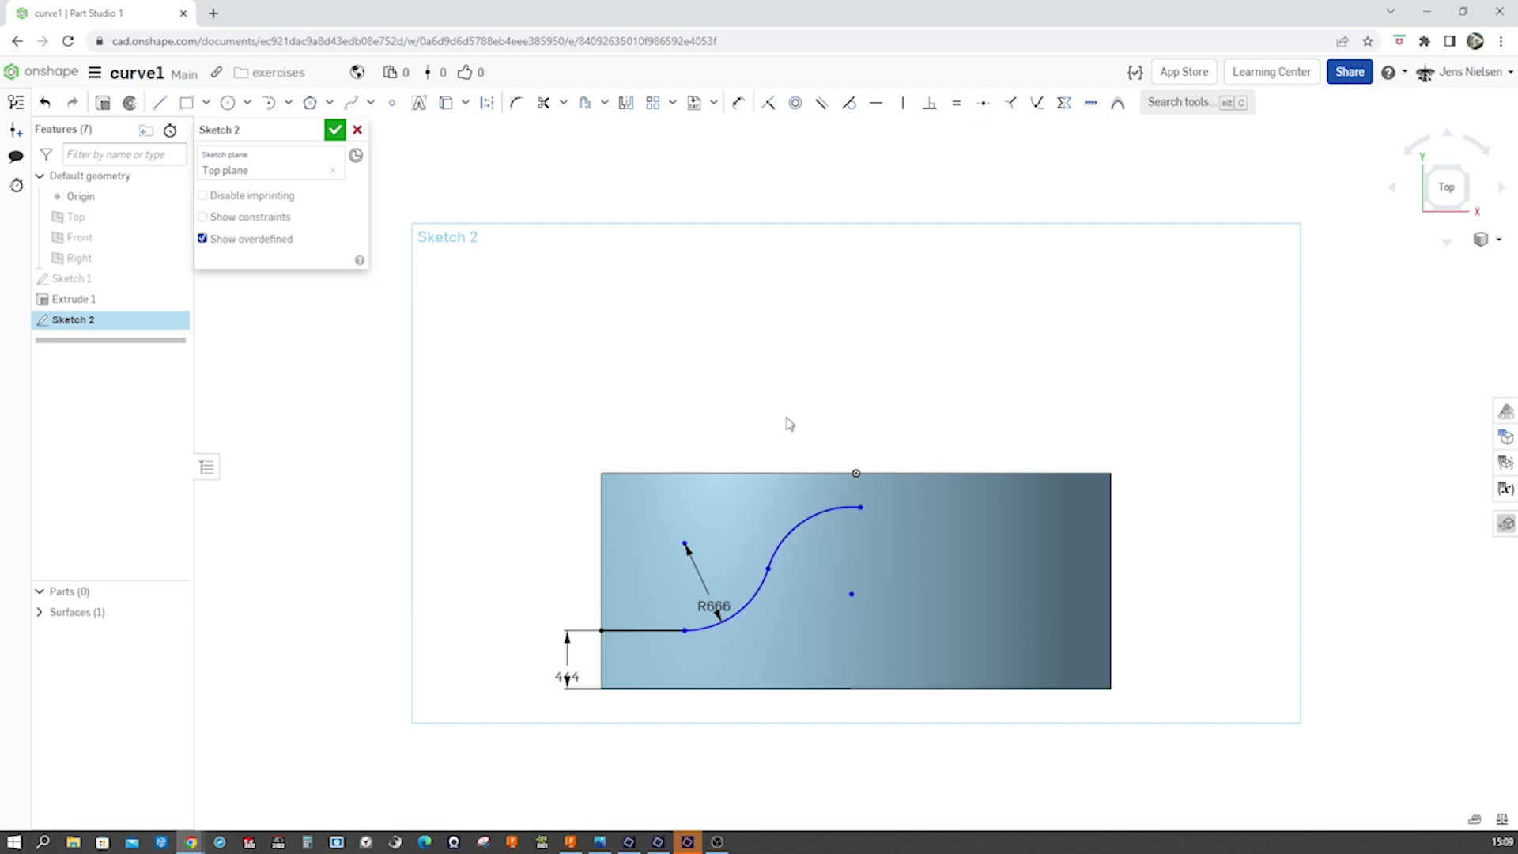
key(v)
click(851, 594)
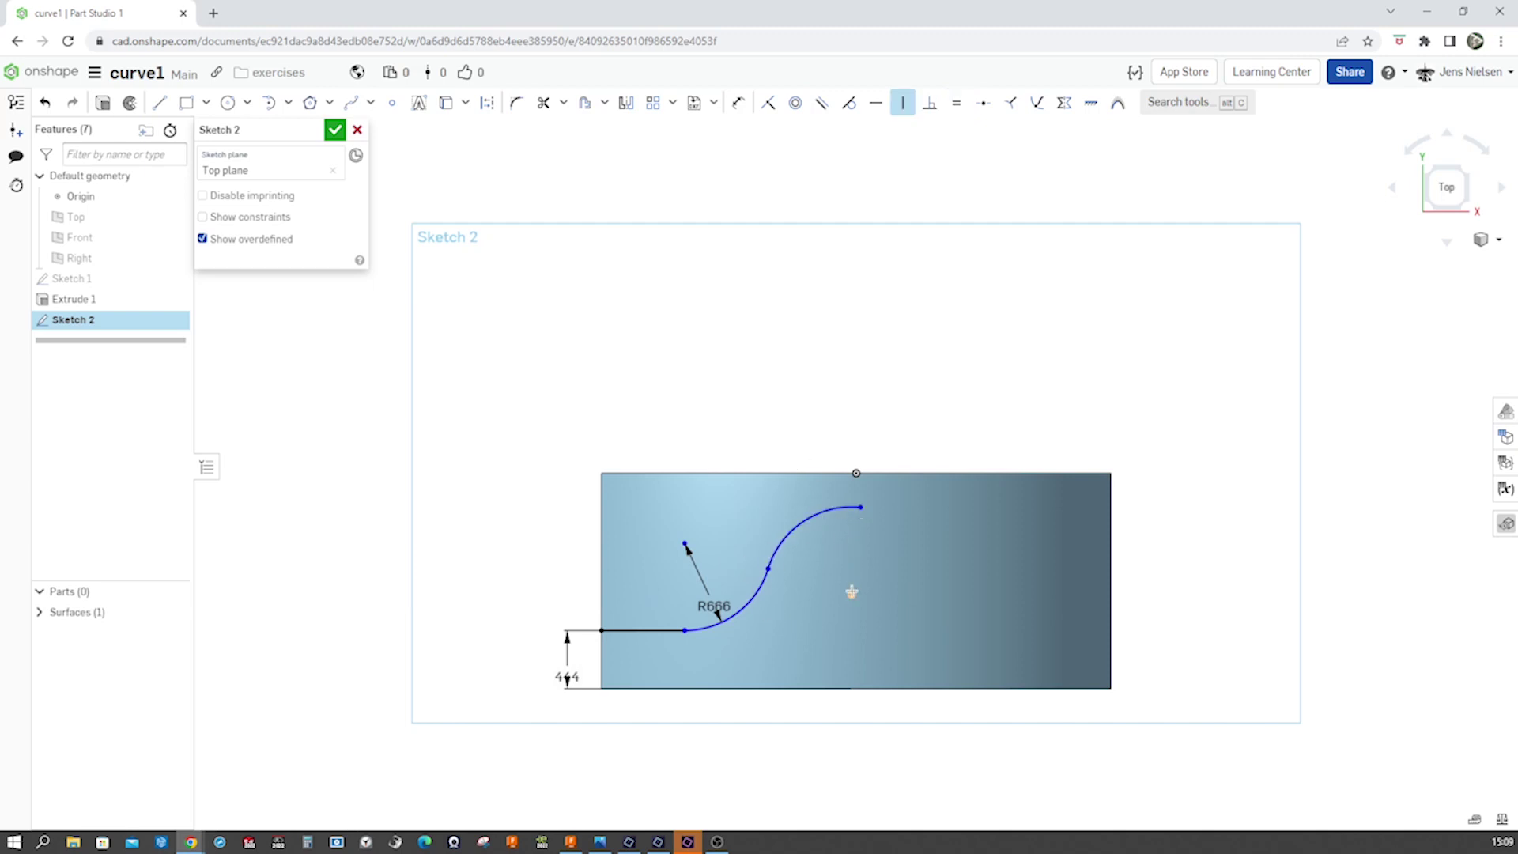
click(856, 473)
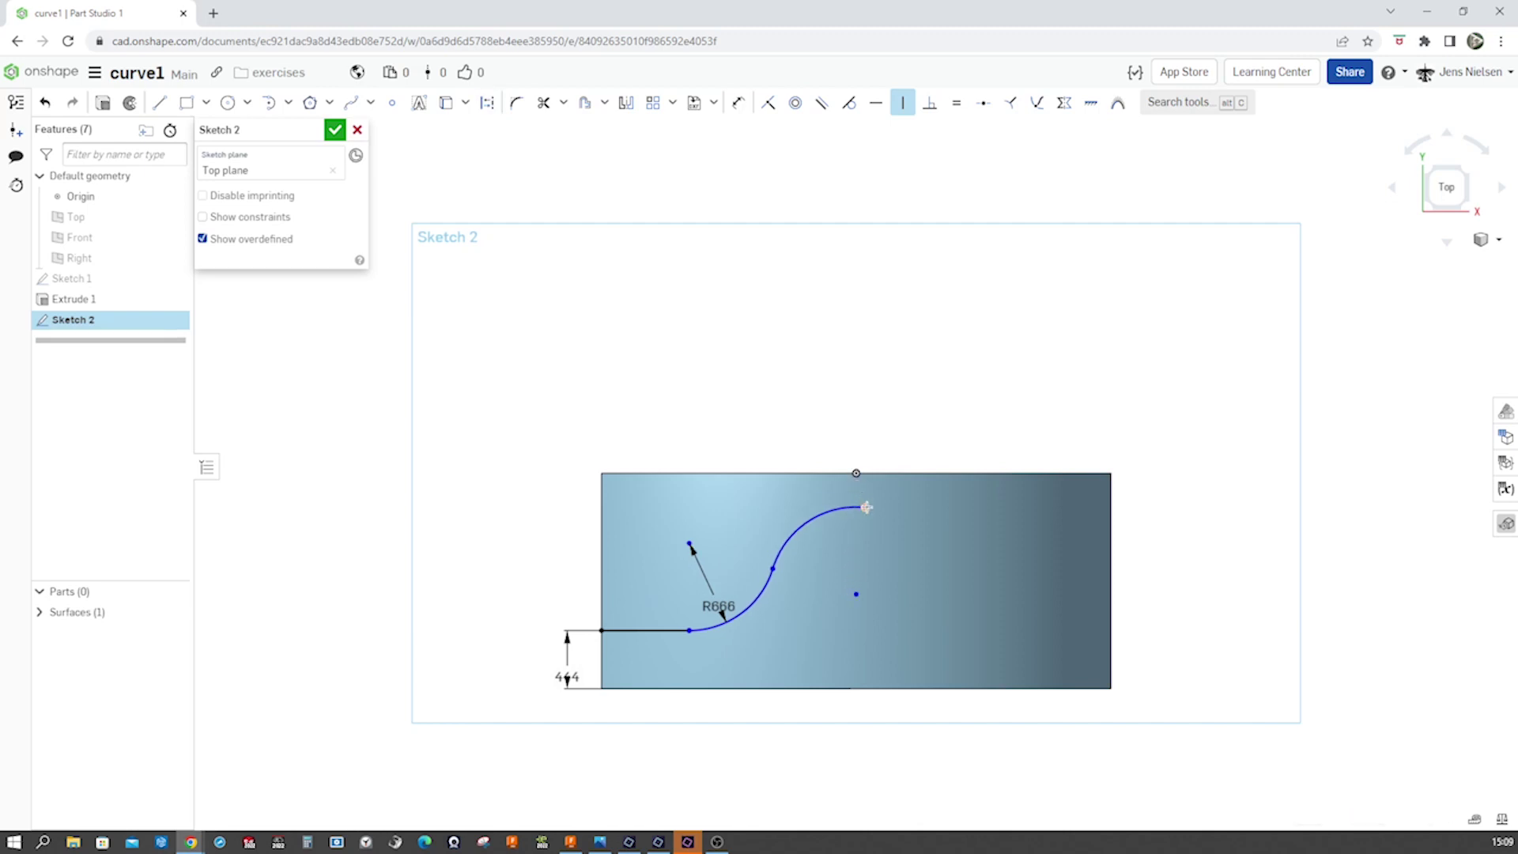
click(864, 507)
click(856, 473)
key(h)
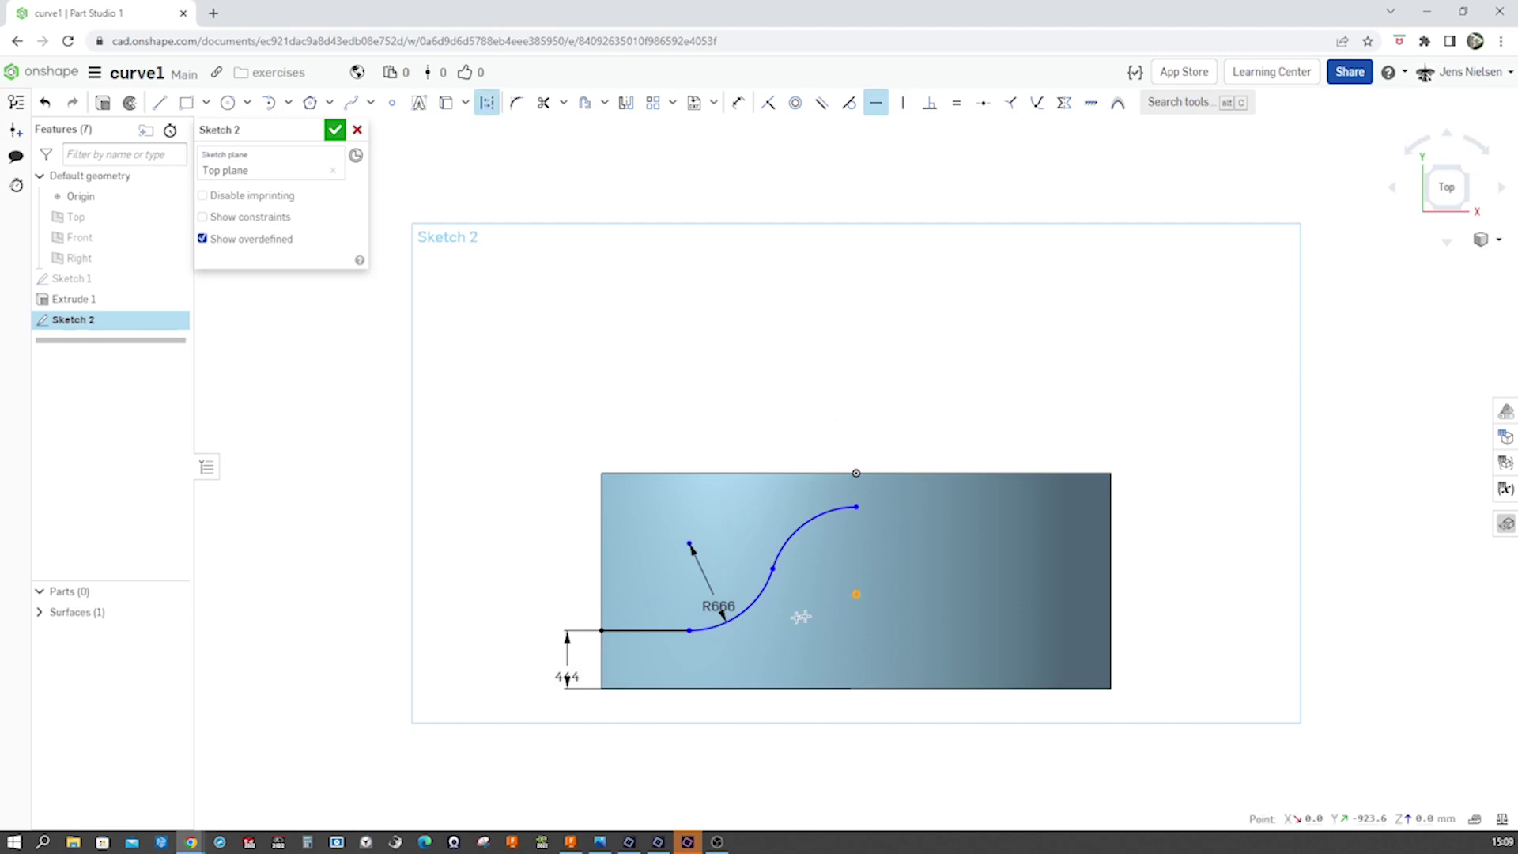
click(686, 633)
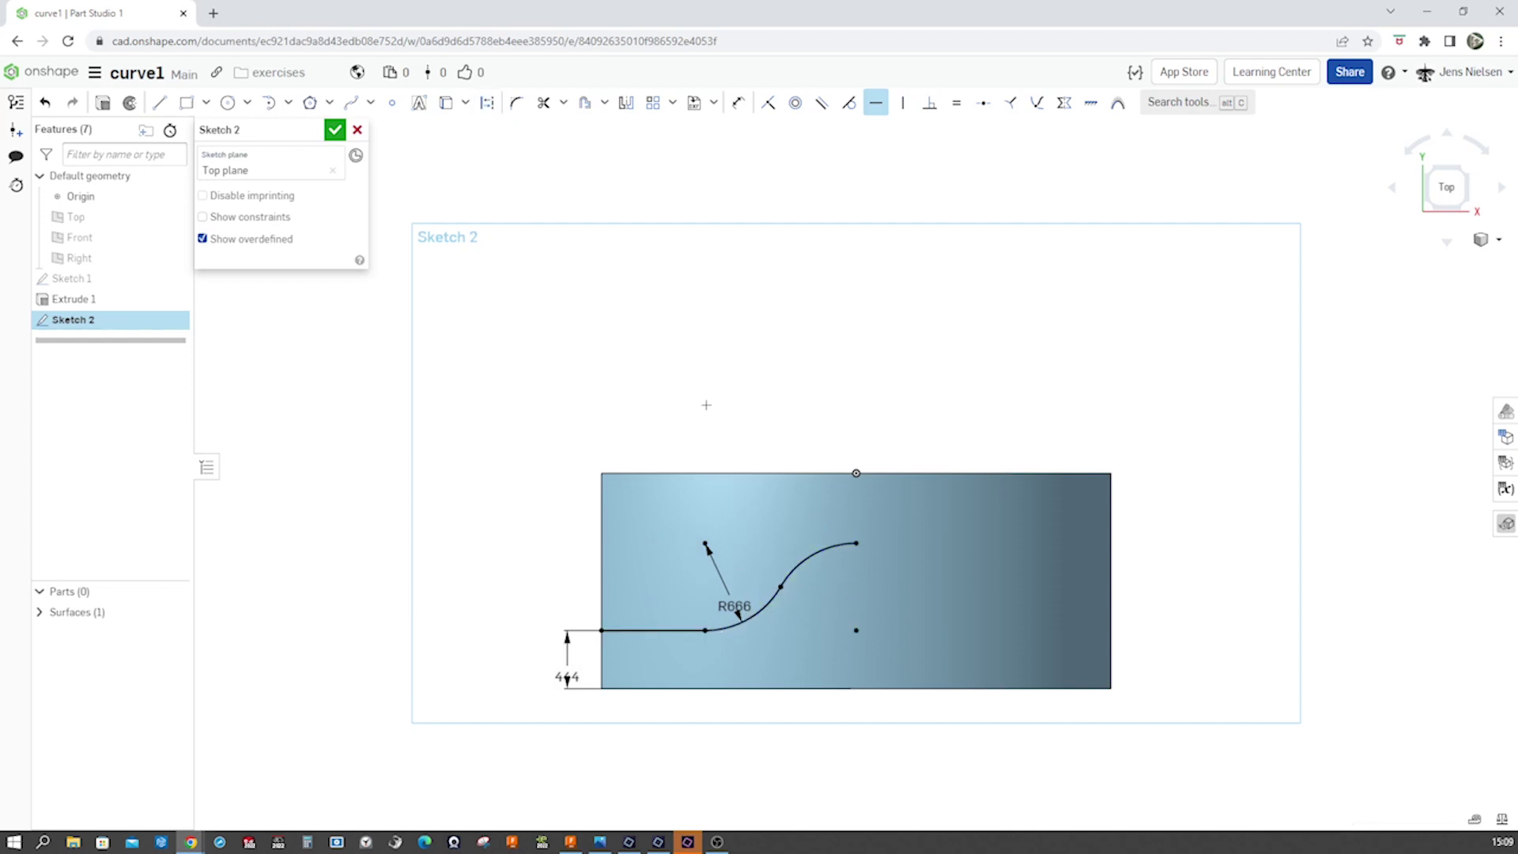
Step: Draw a vertical construction line from the curve's top to the arc centre
key(l)
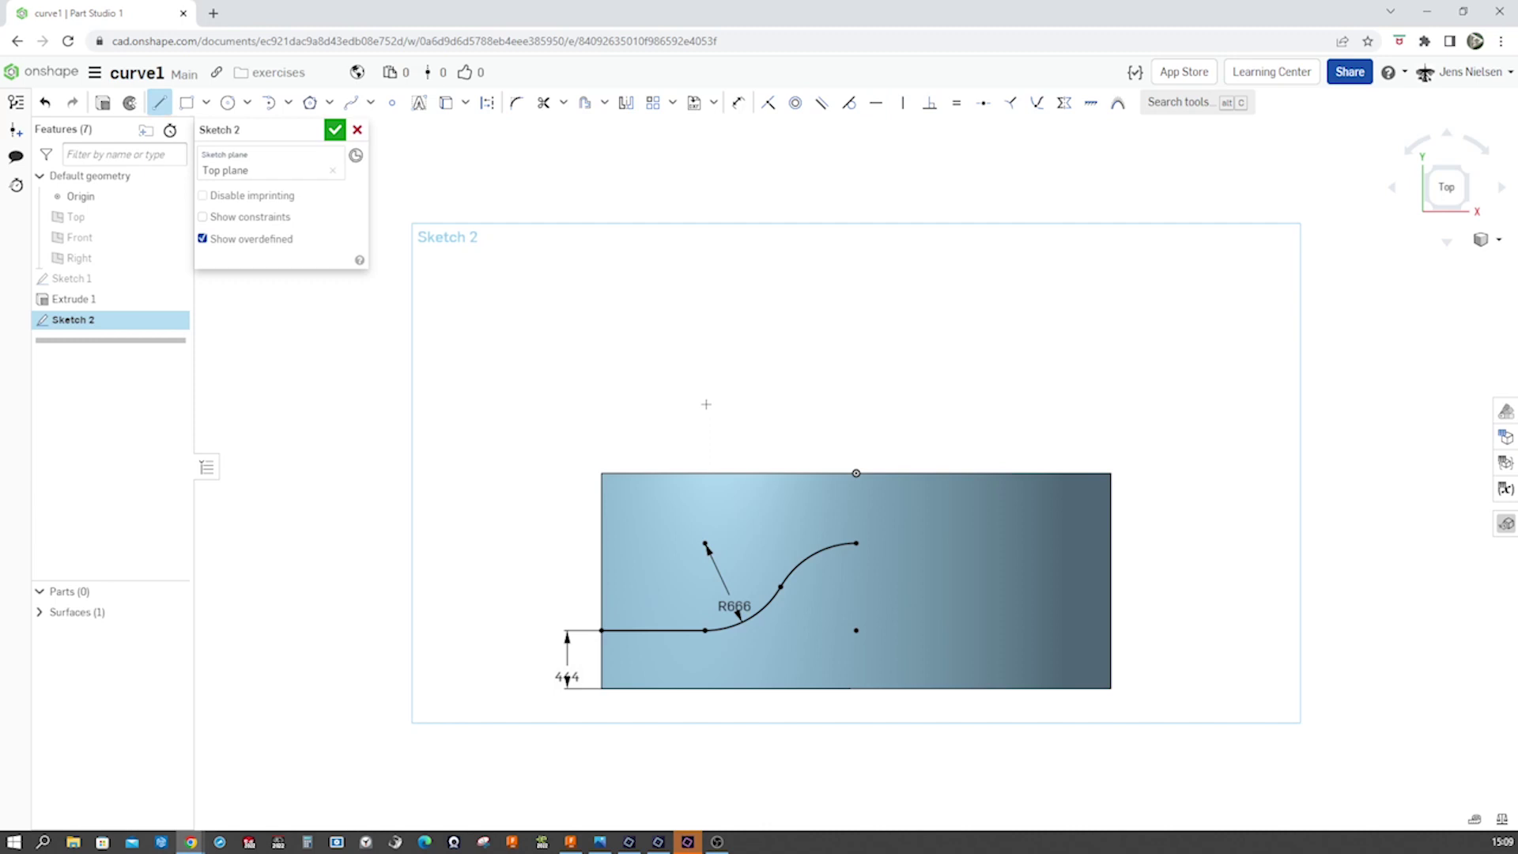
key(q)
click(857, 544)
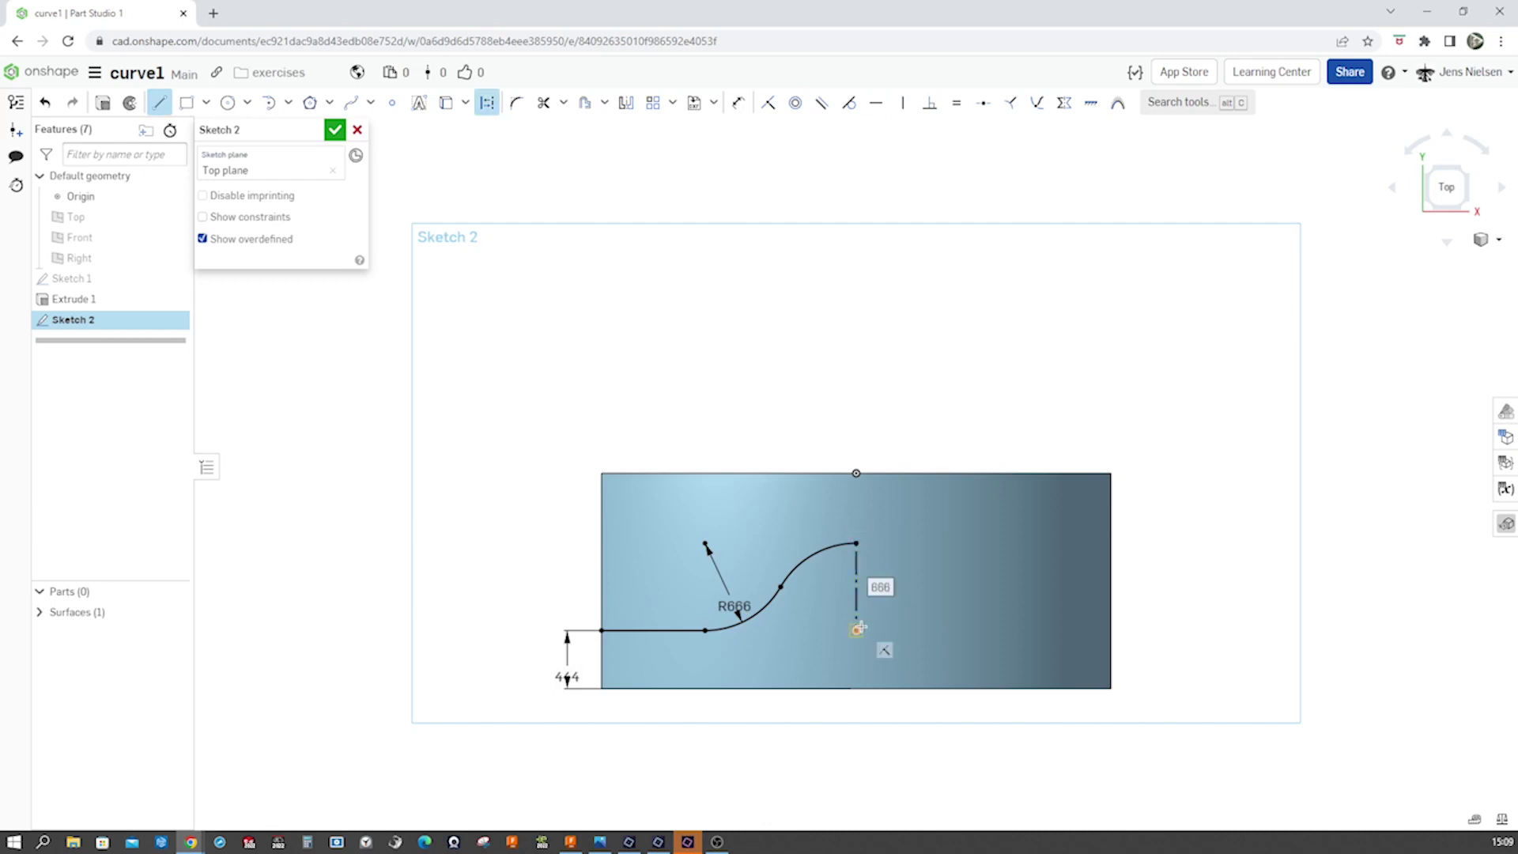
click(856, 630)
key(Escape)
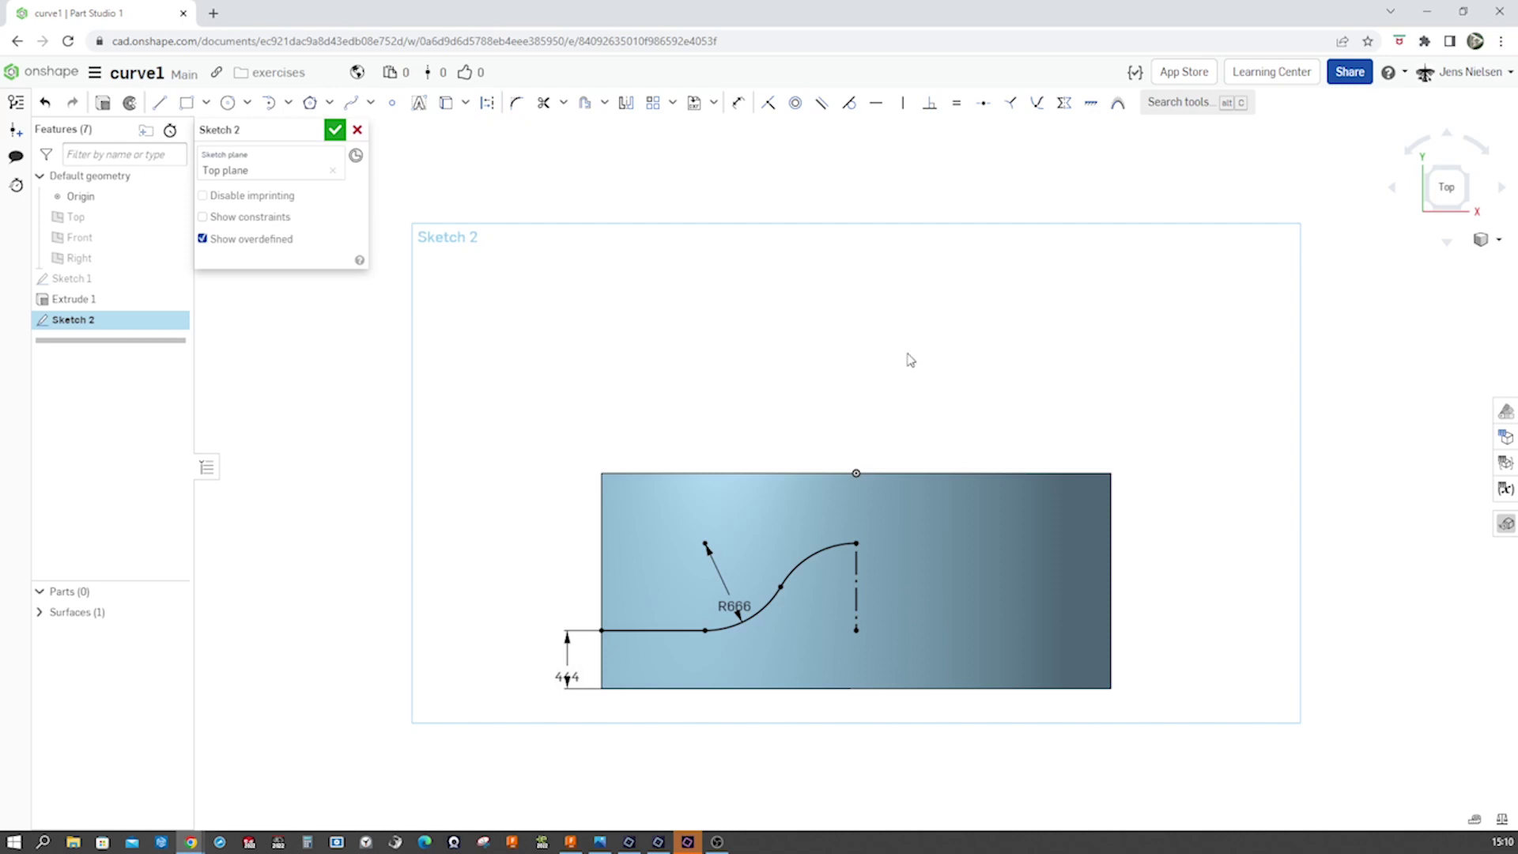
Step: Mirror both arcs across the construction line and accept Sketch 2
click(625, 111)
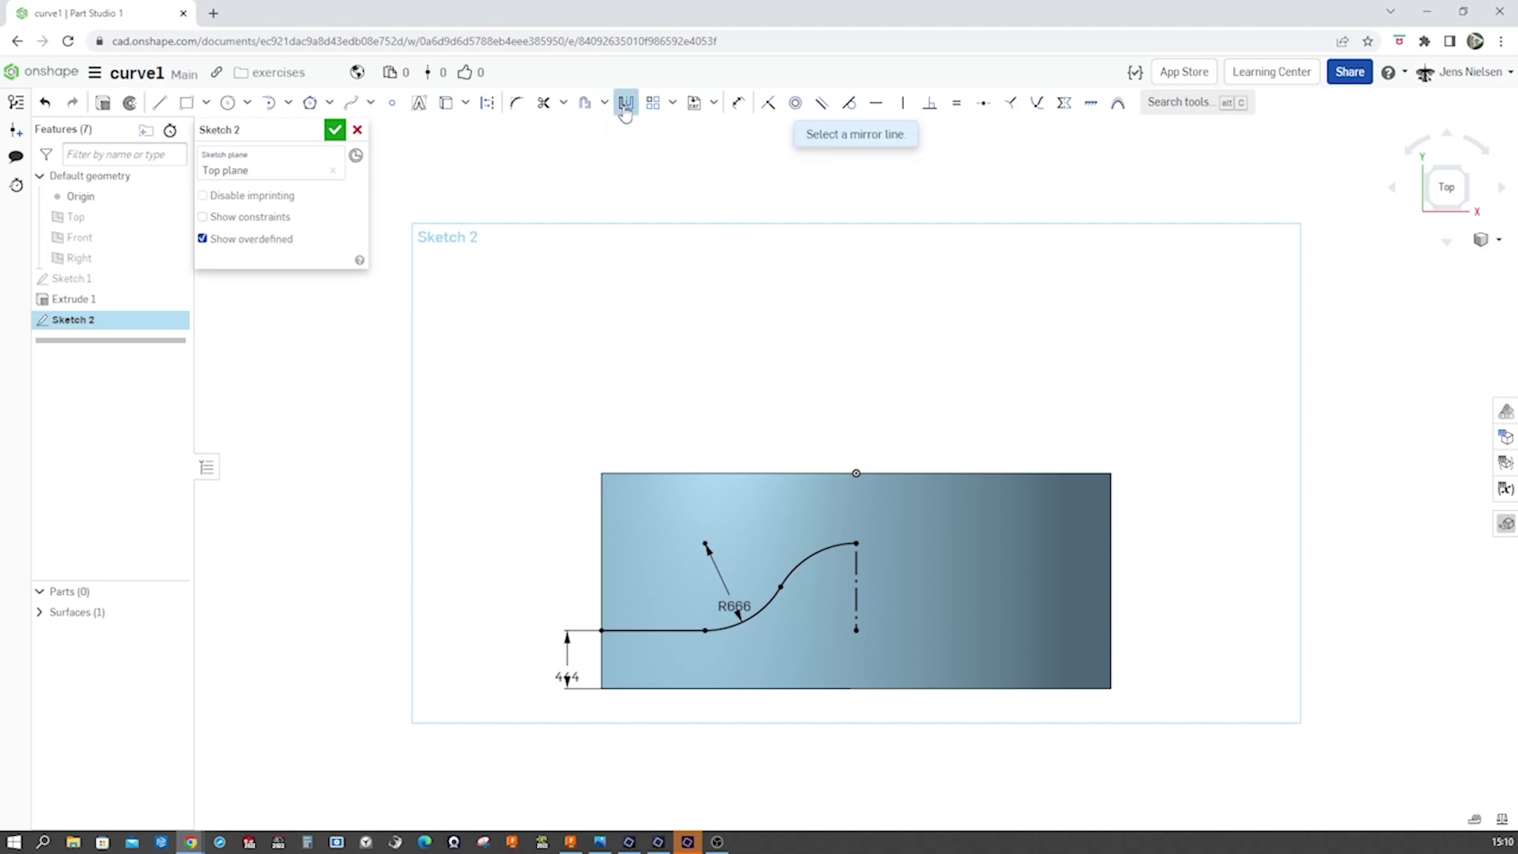
click(859, 562)
click(820, 556)
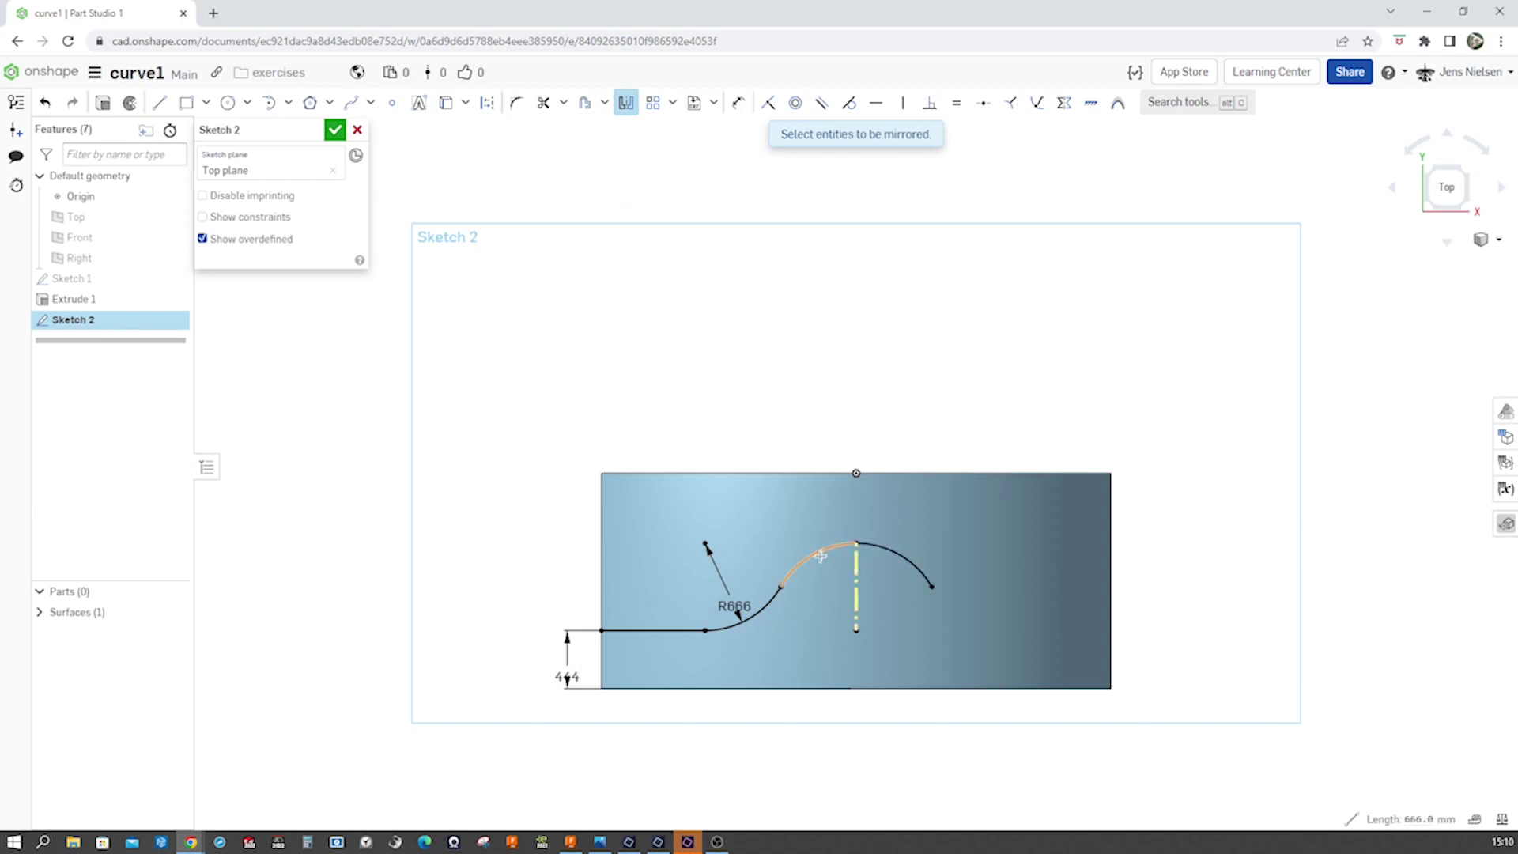
click(763, 607)
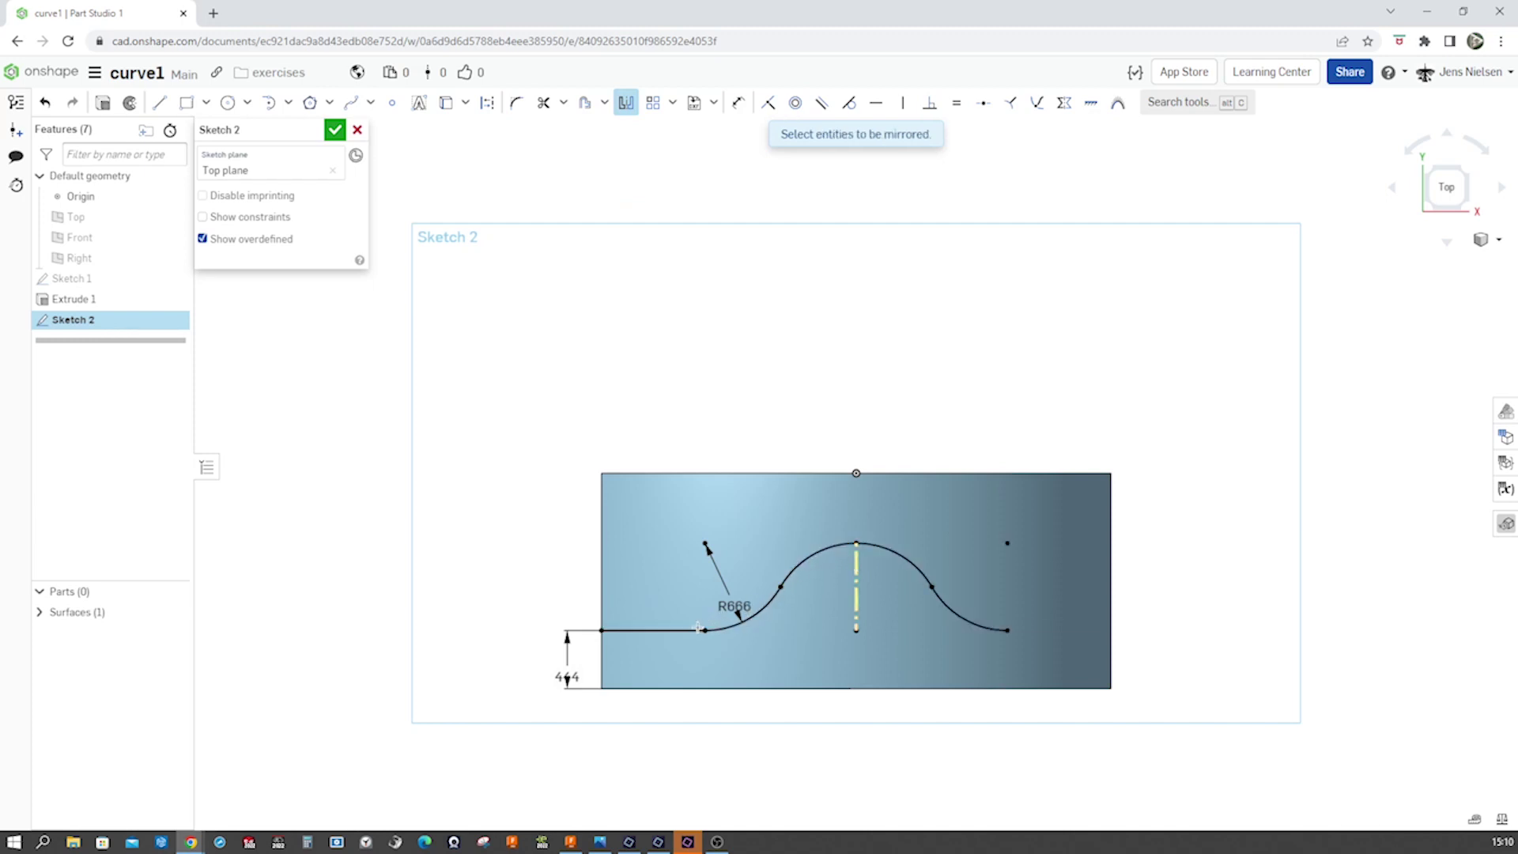
click(341, 136)
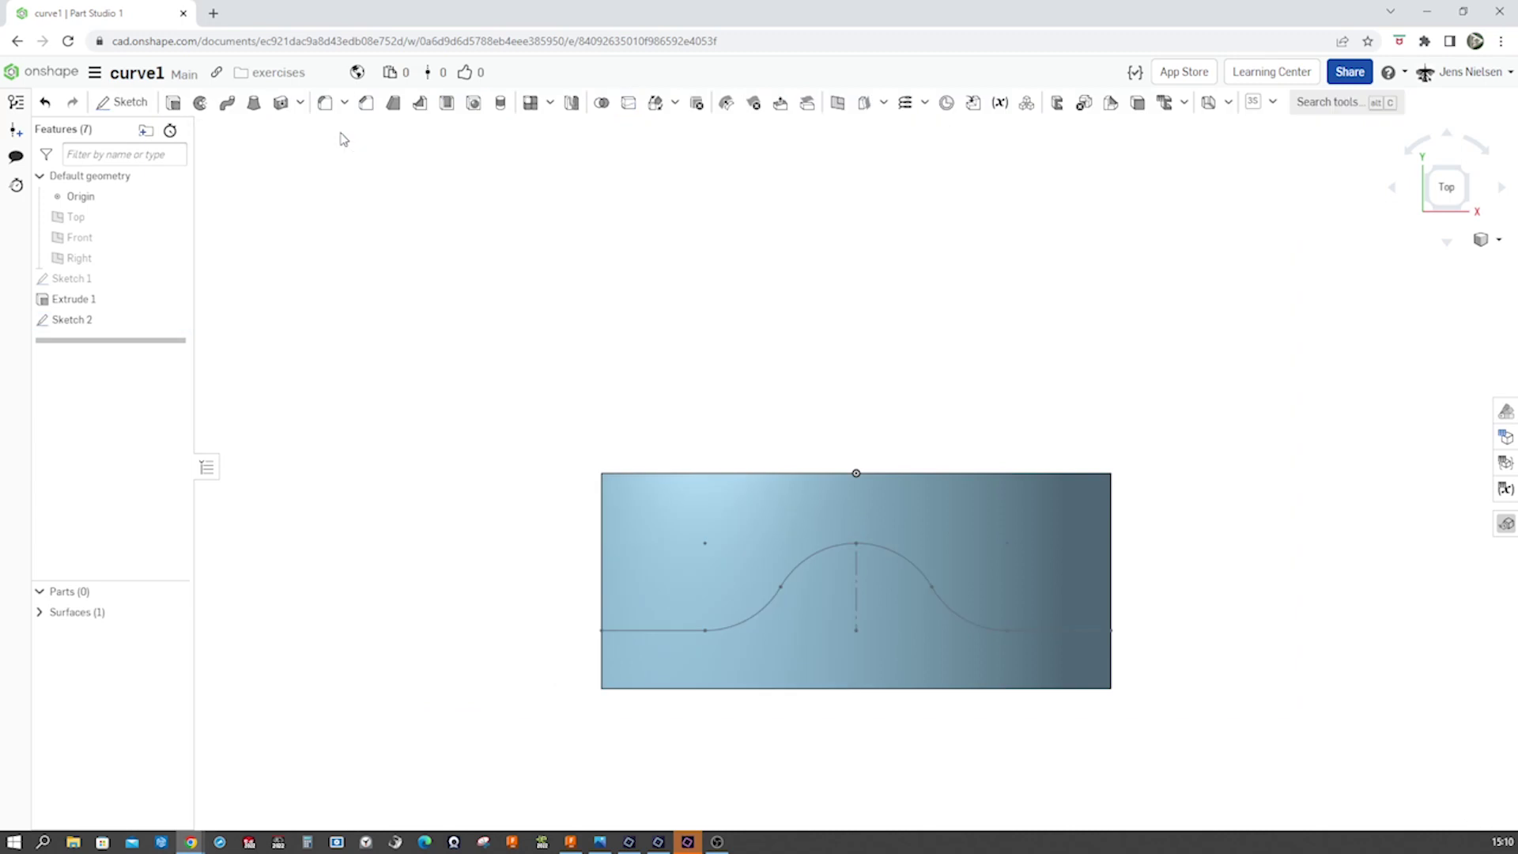
Step: Tilt the view to 3D and start a Projected curve feature from the curve tools list
key(Up)
key(Up)
key(Up)
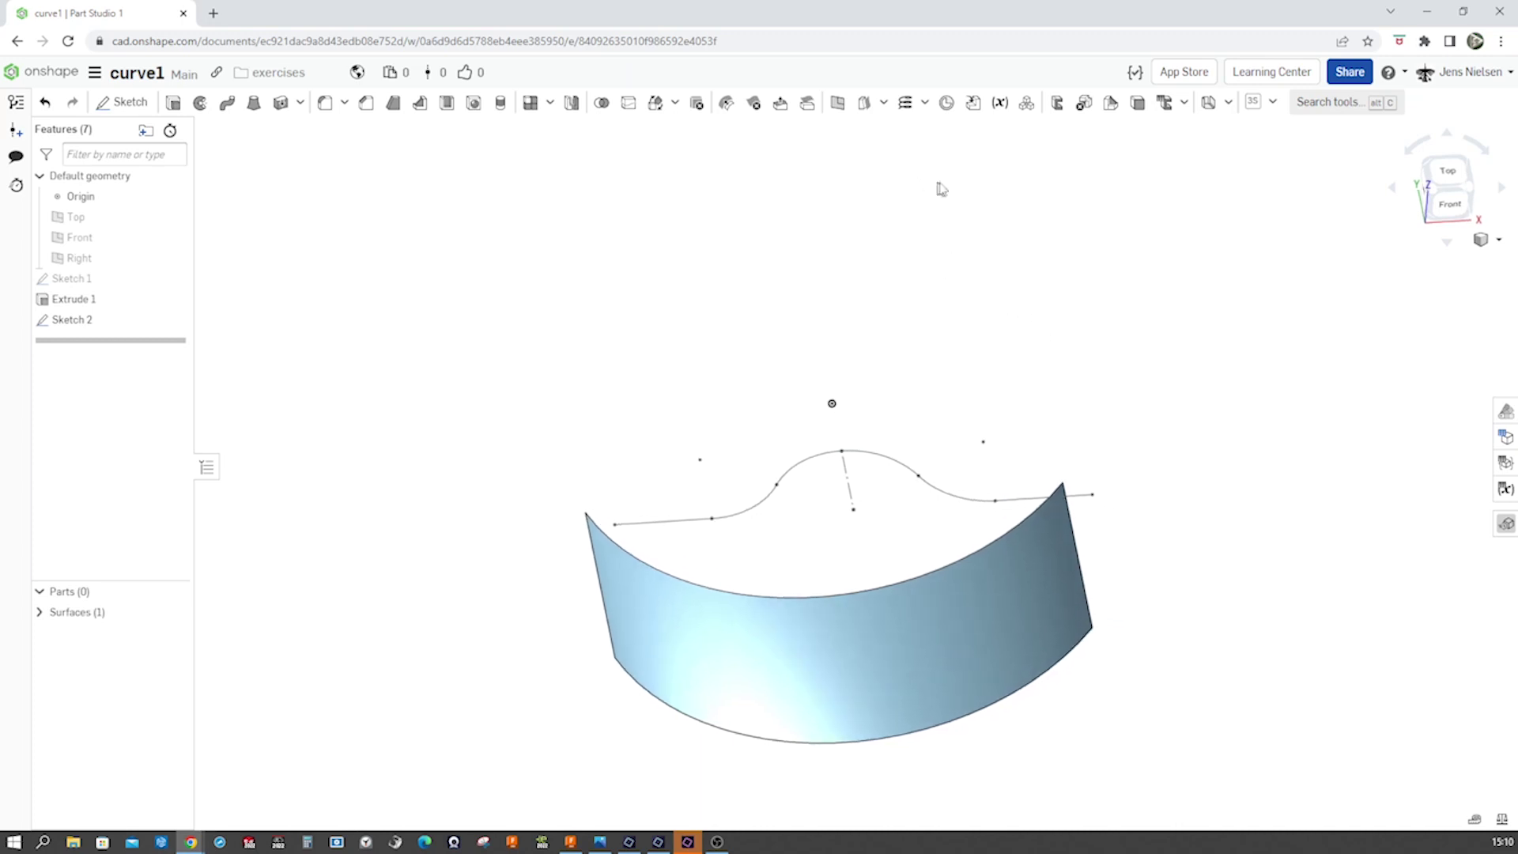
click(924, 104)
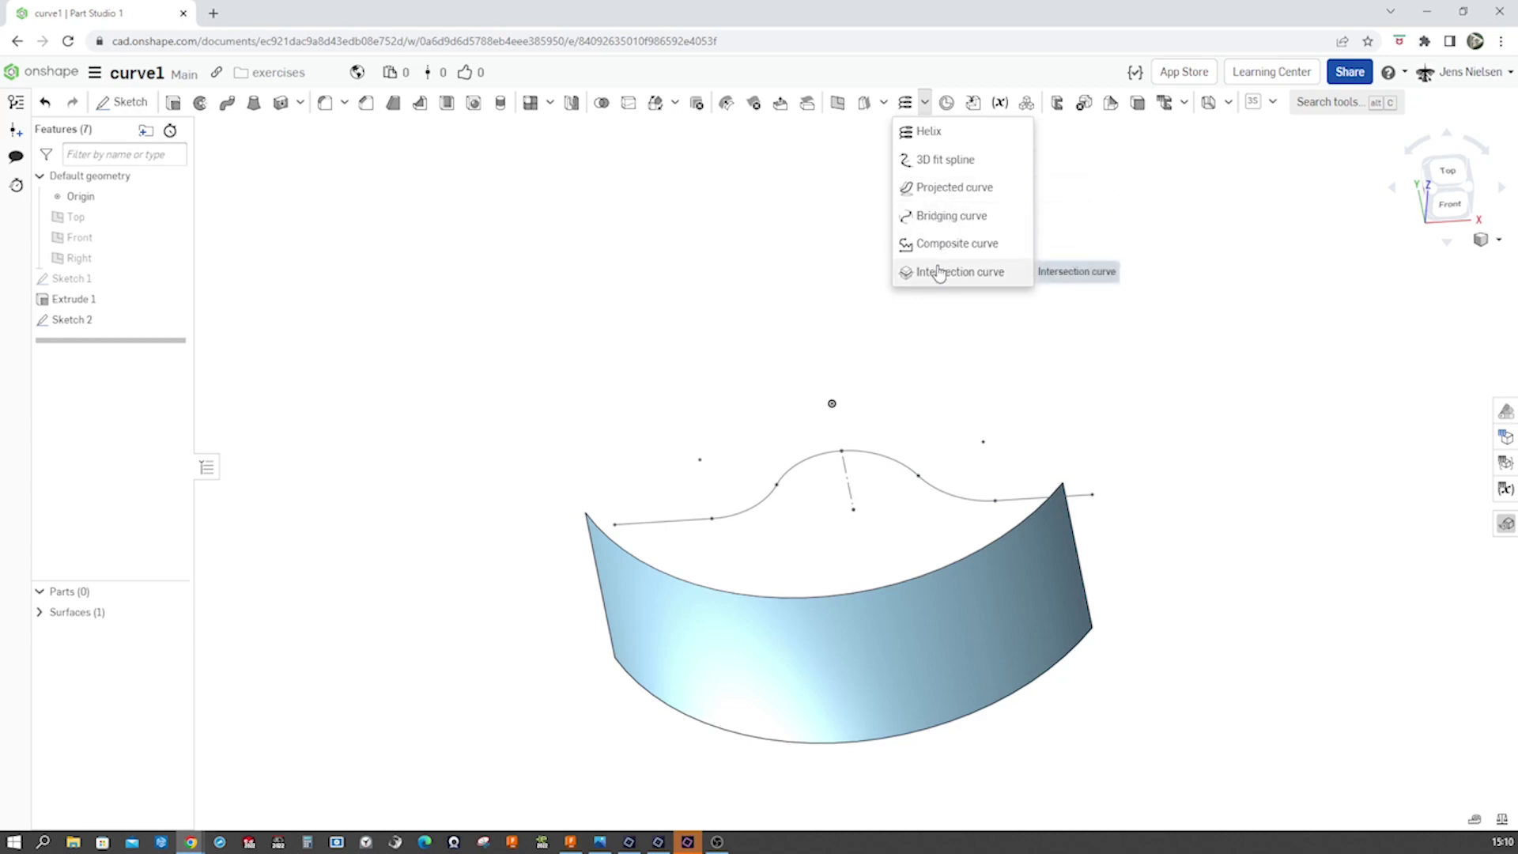
click(935, 190)
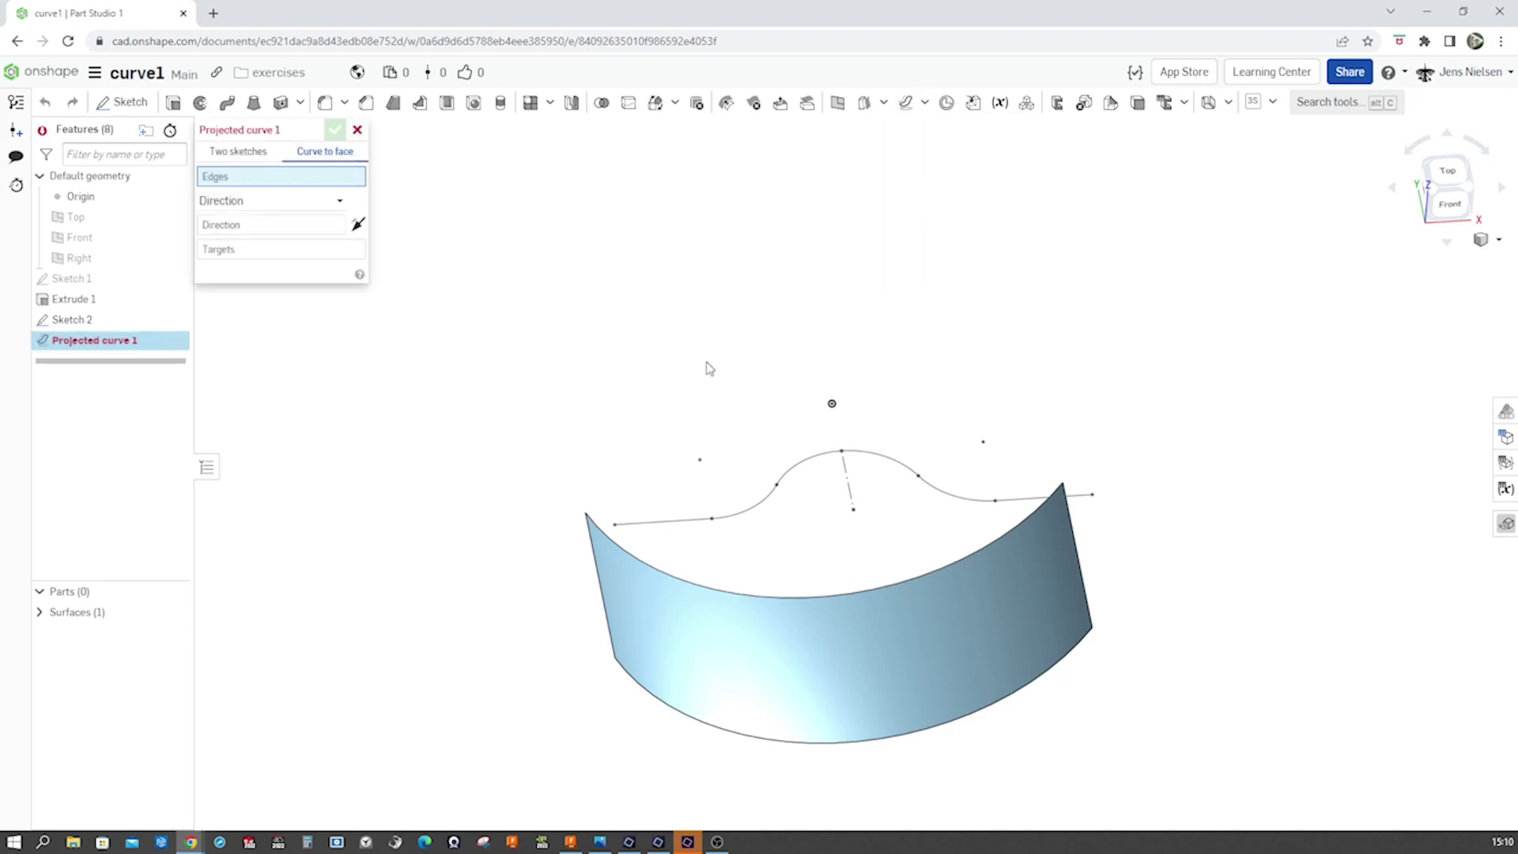
Step: Select all six Sketch 2 edges, lines and arcs, as the curves to project
click(676, 524)
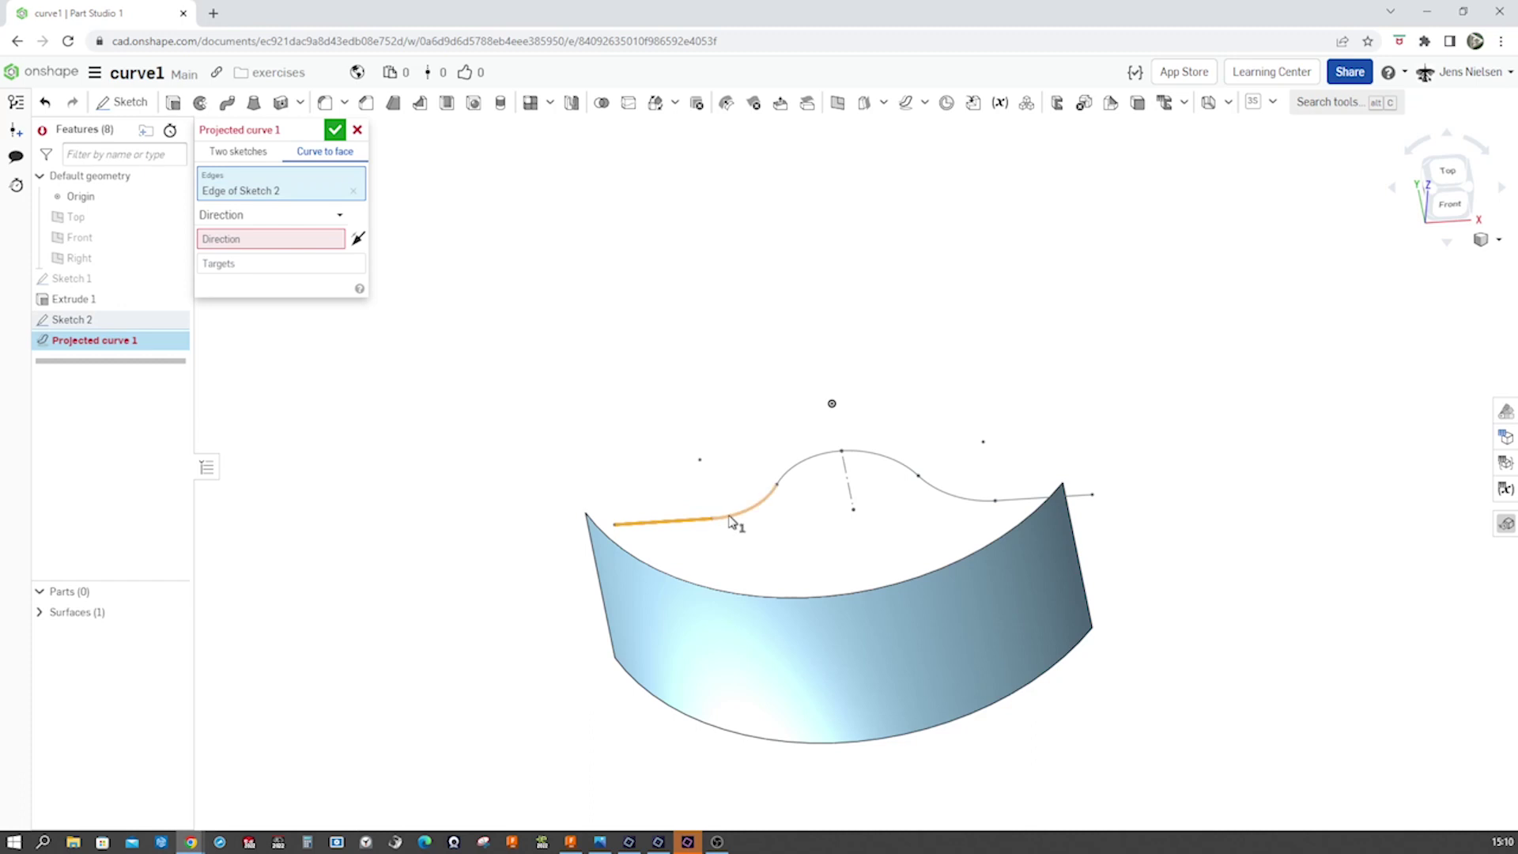
click(739, 515)
click(798, 474)
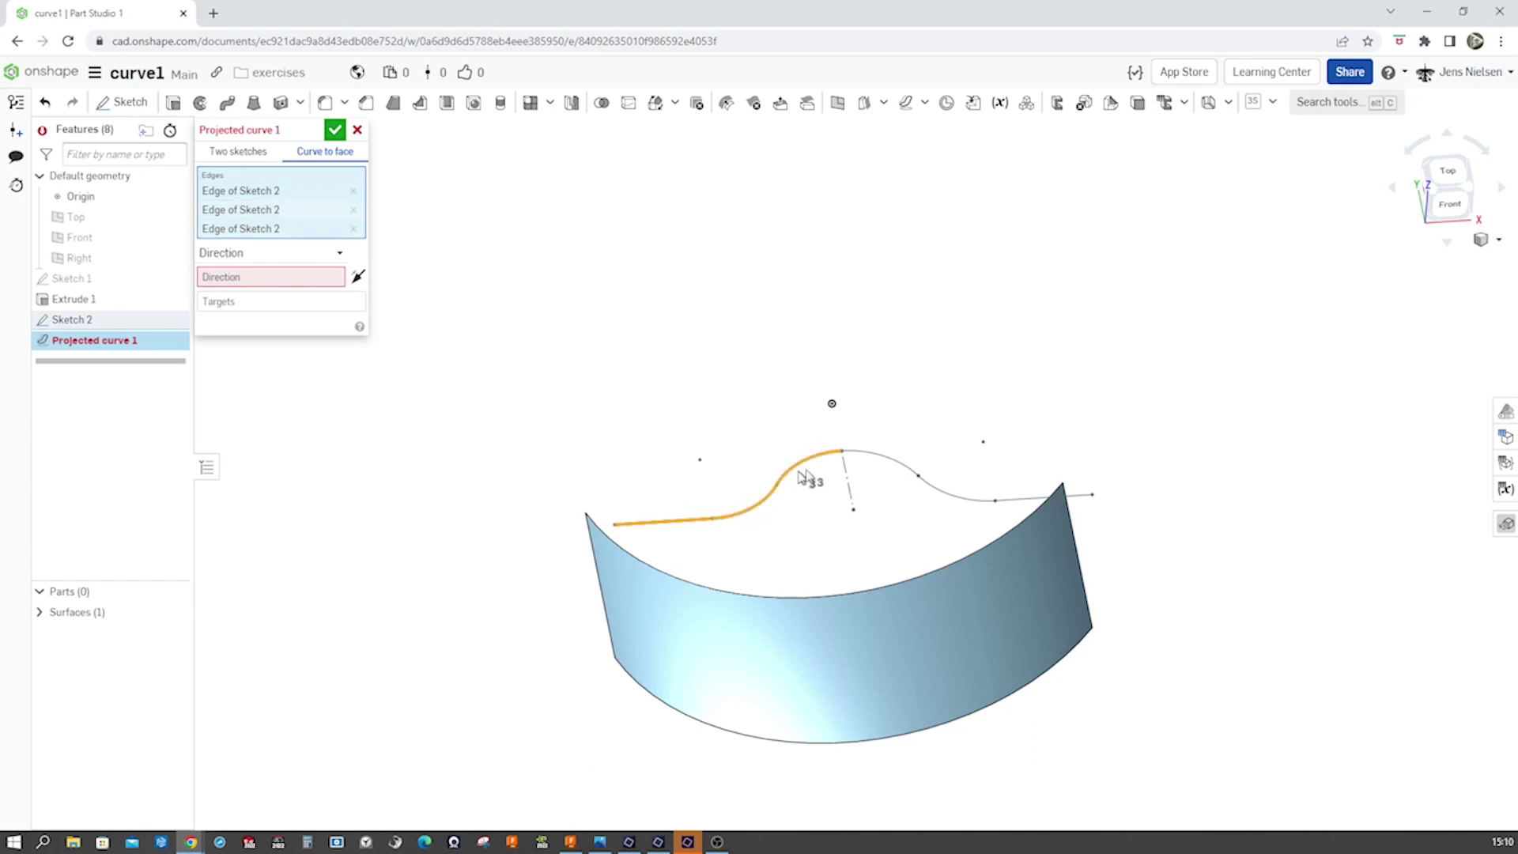
click(882, 463)
click(928, 494)
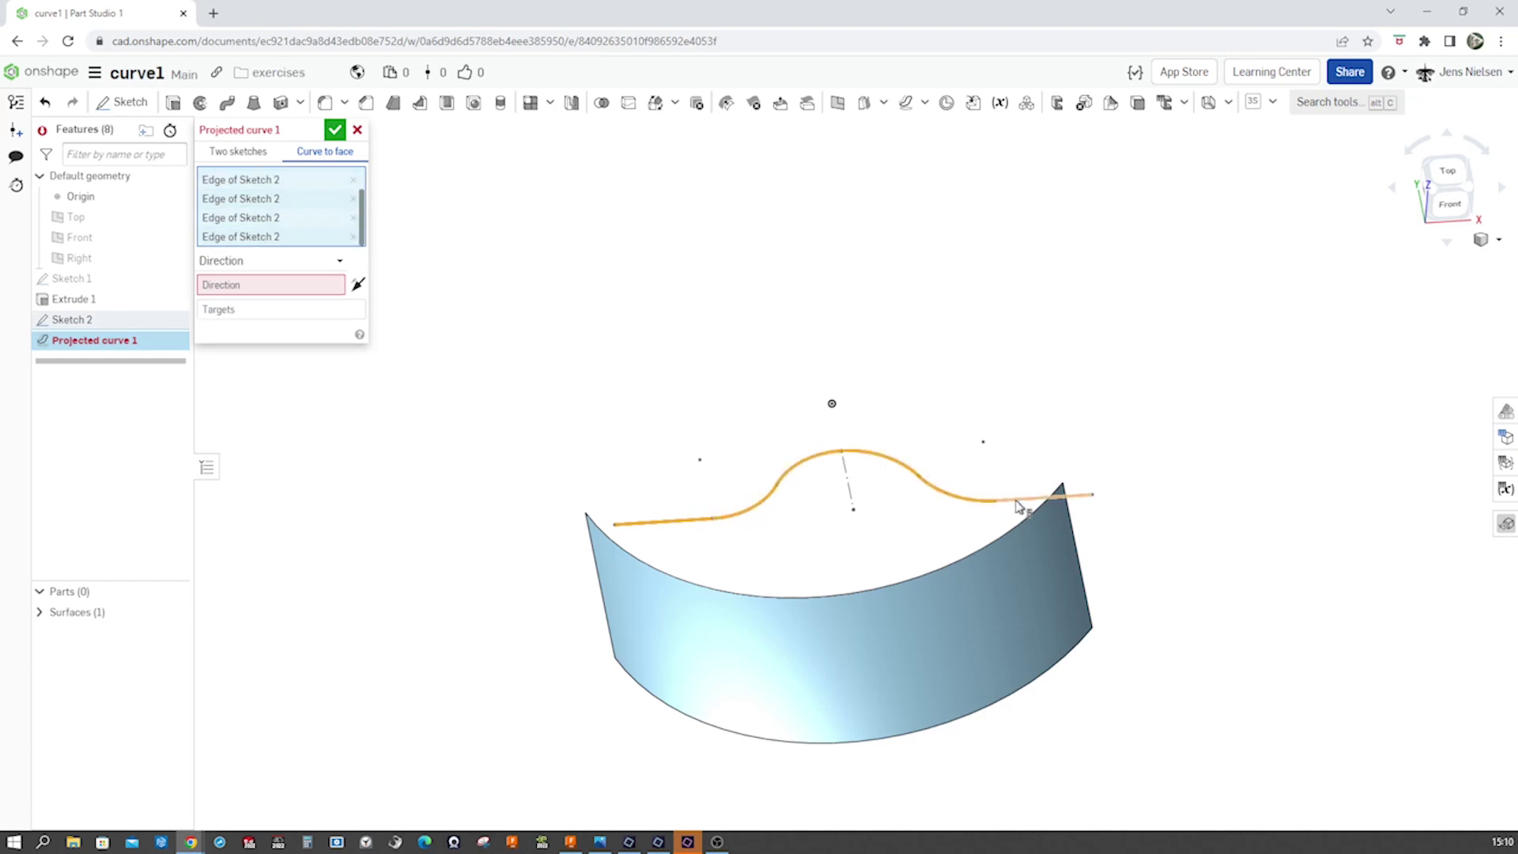
click(1019, 498)
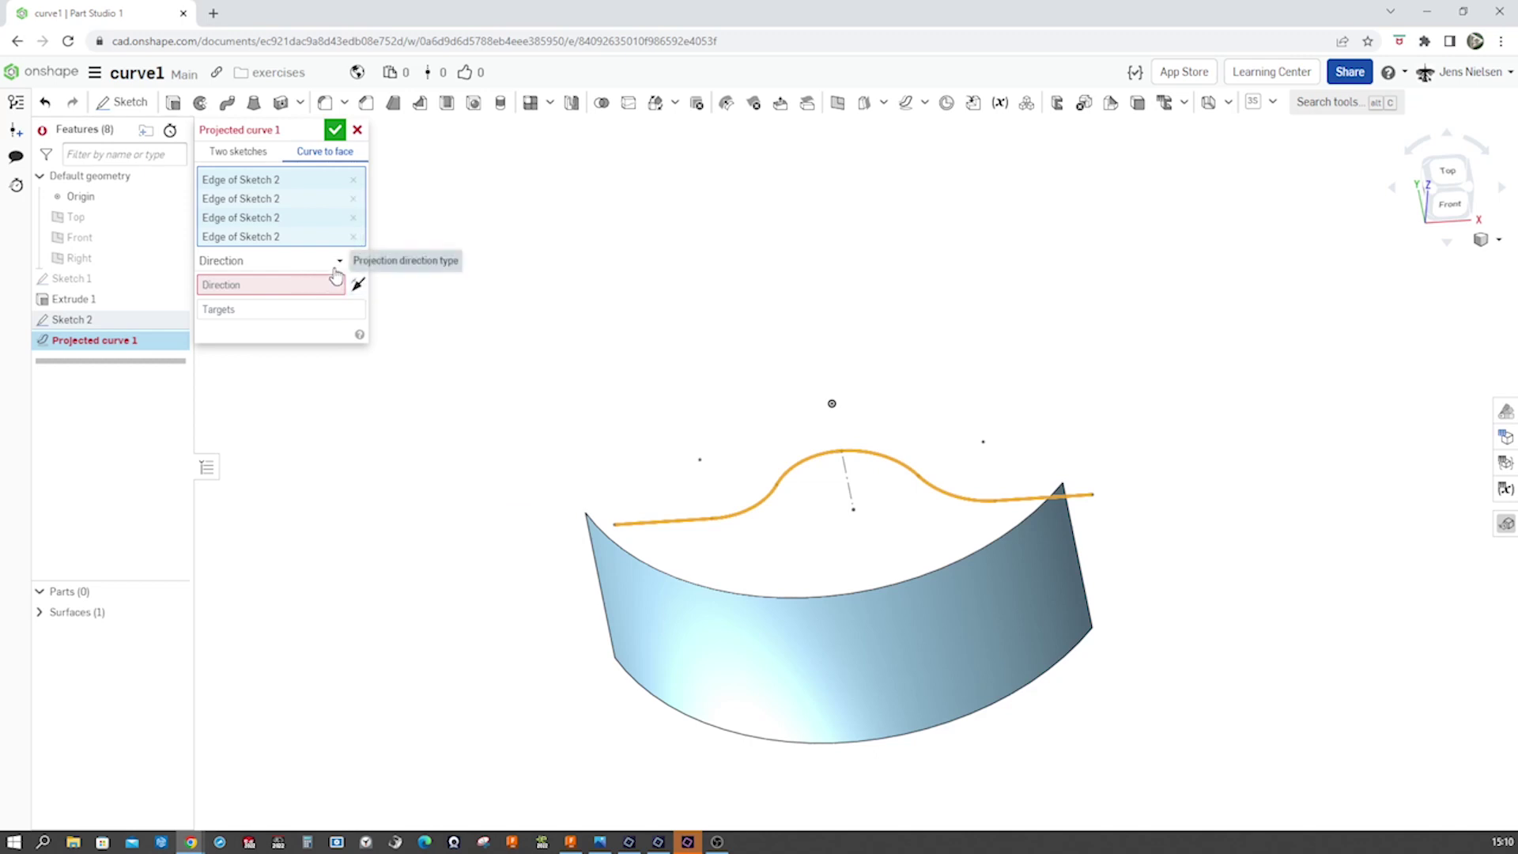
Step: Project downward along the flipped Top plane direction onto the curved surface and confirm
click(304, 286)
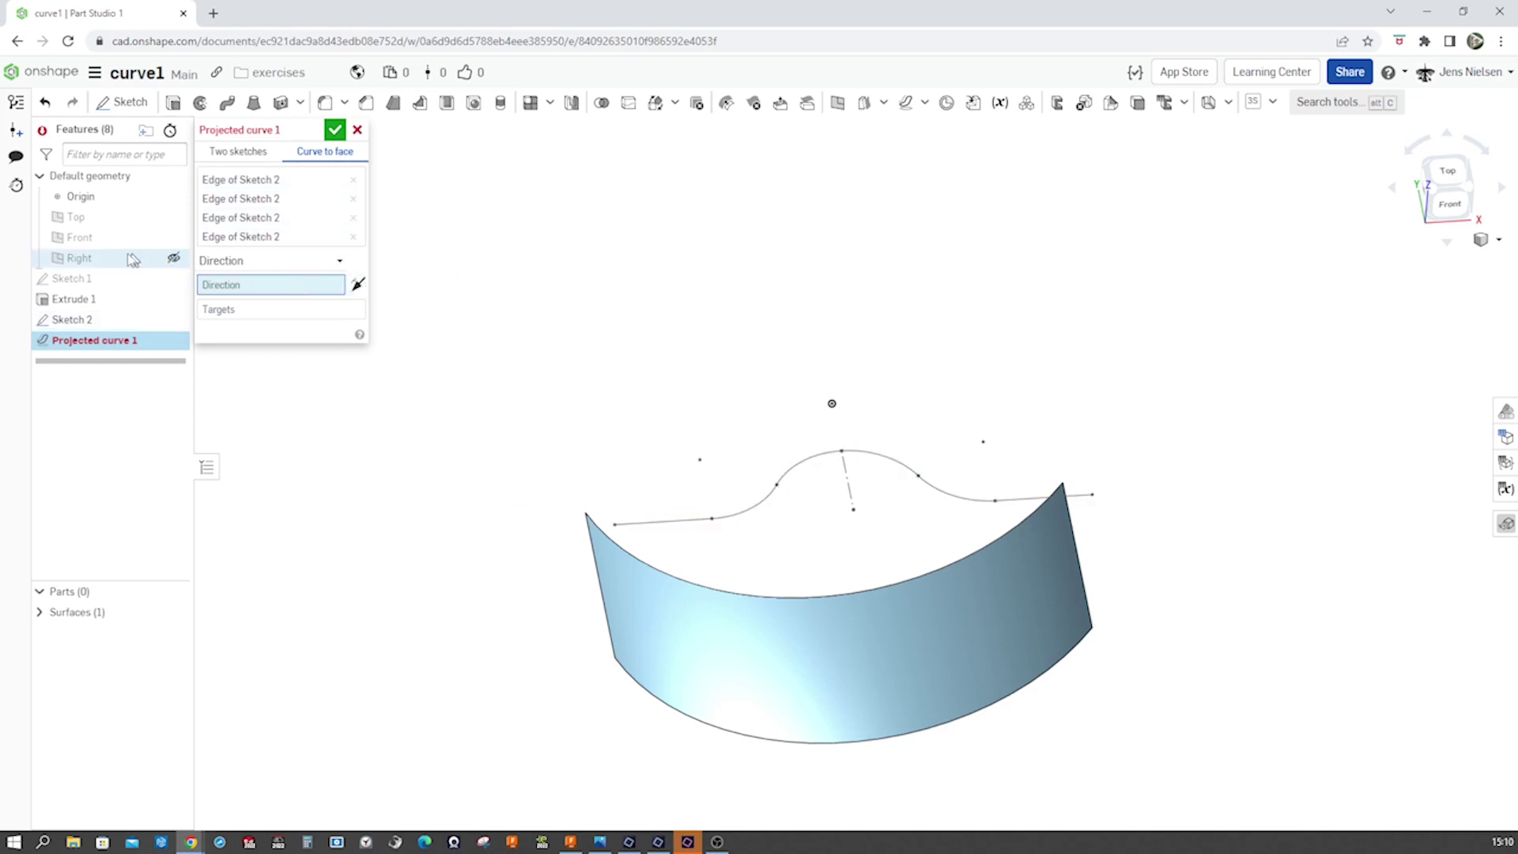
click(87, 226)
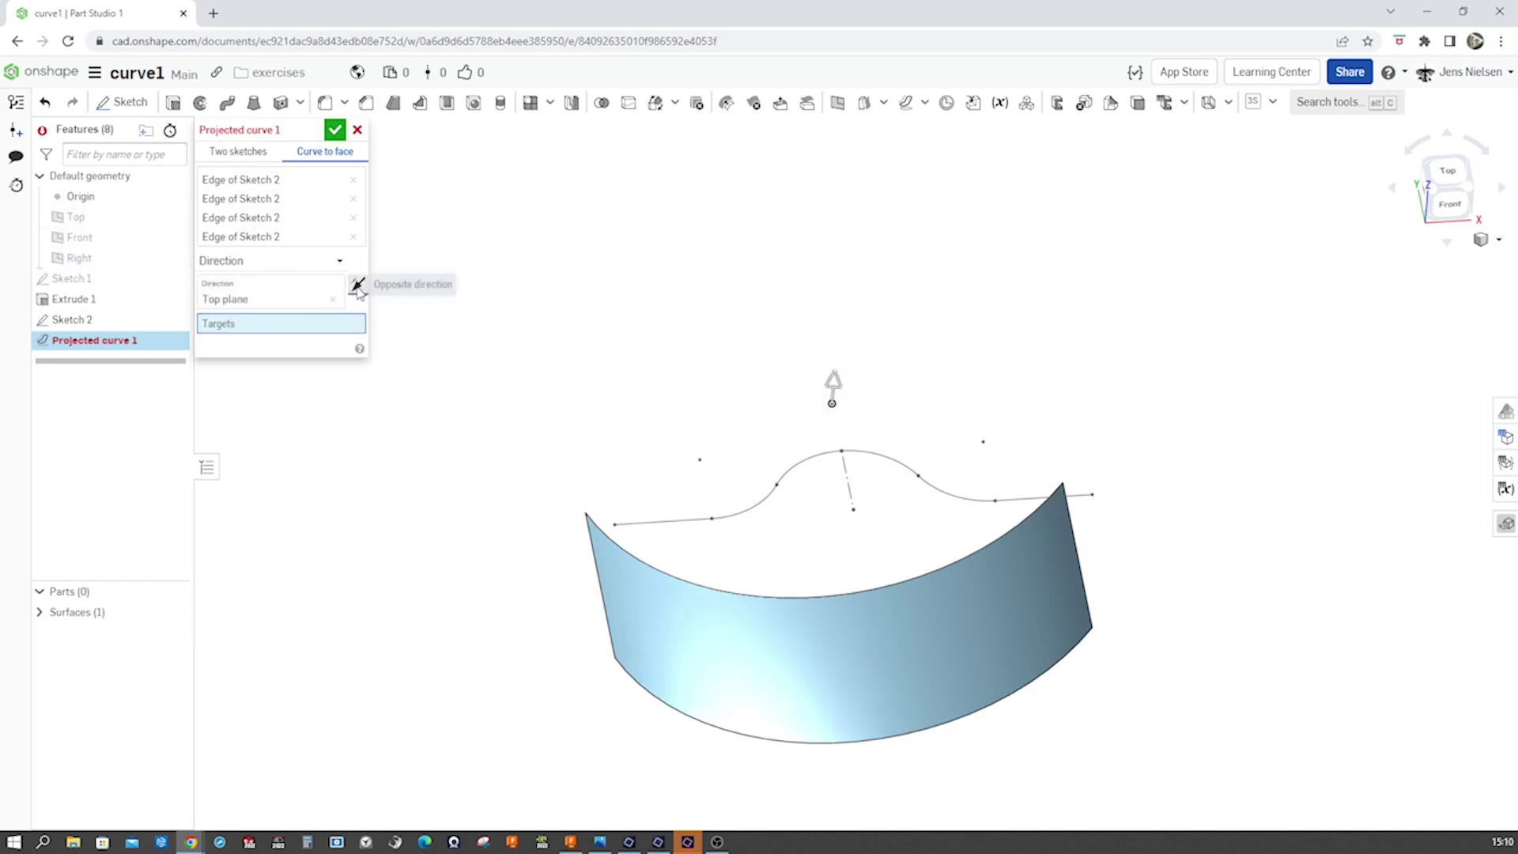
click(358, 287)
key(shift+1)
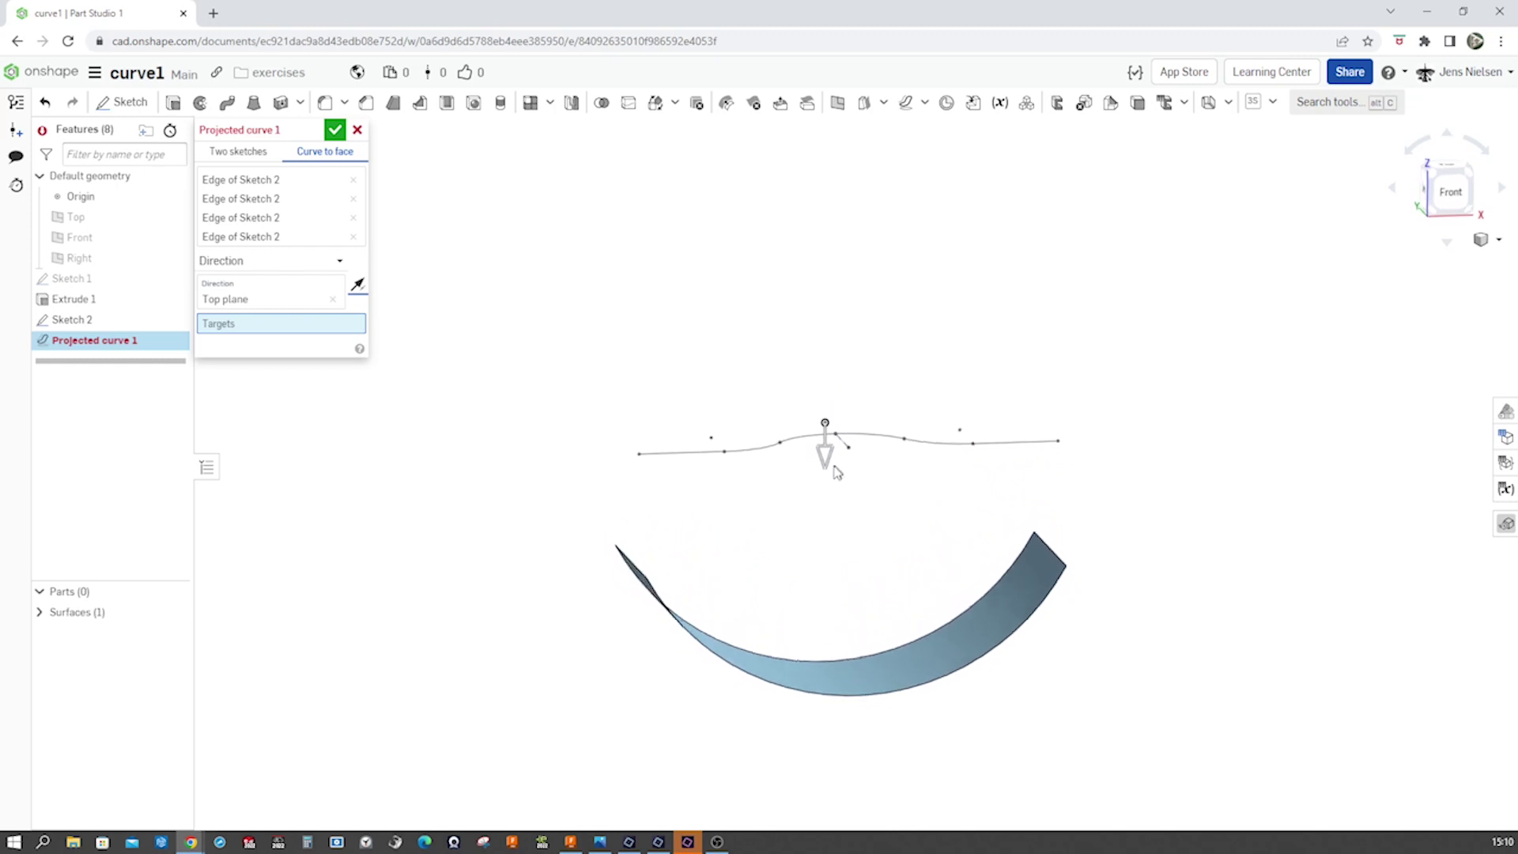
right_drag(721, 589, 735, 630)
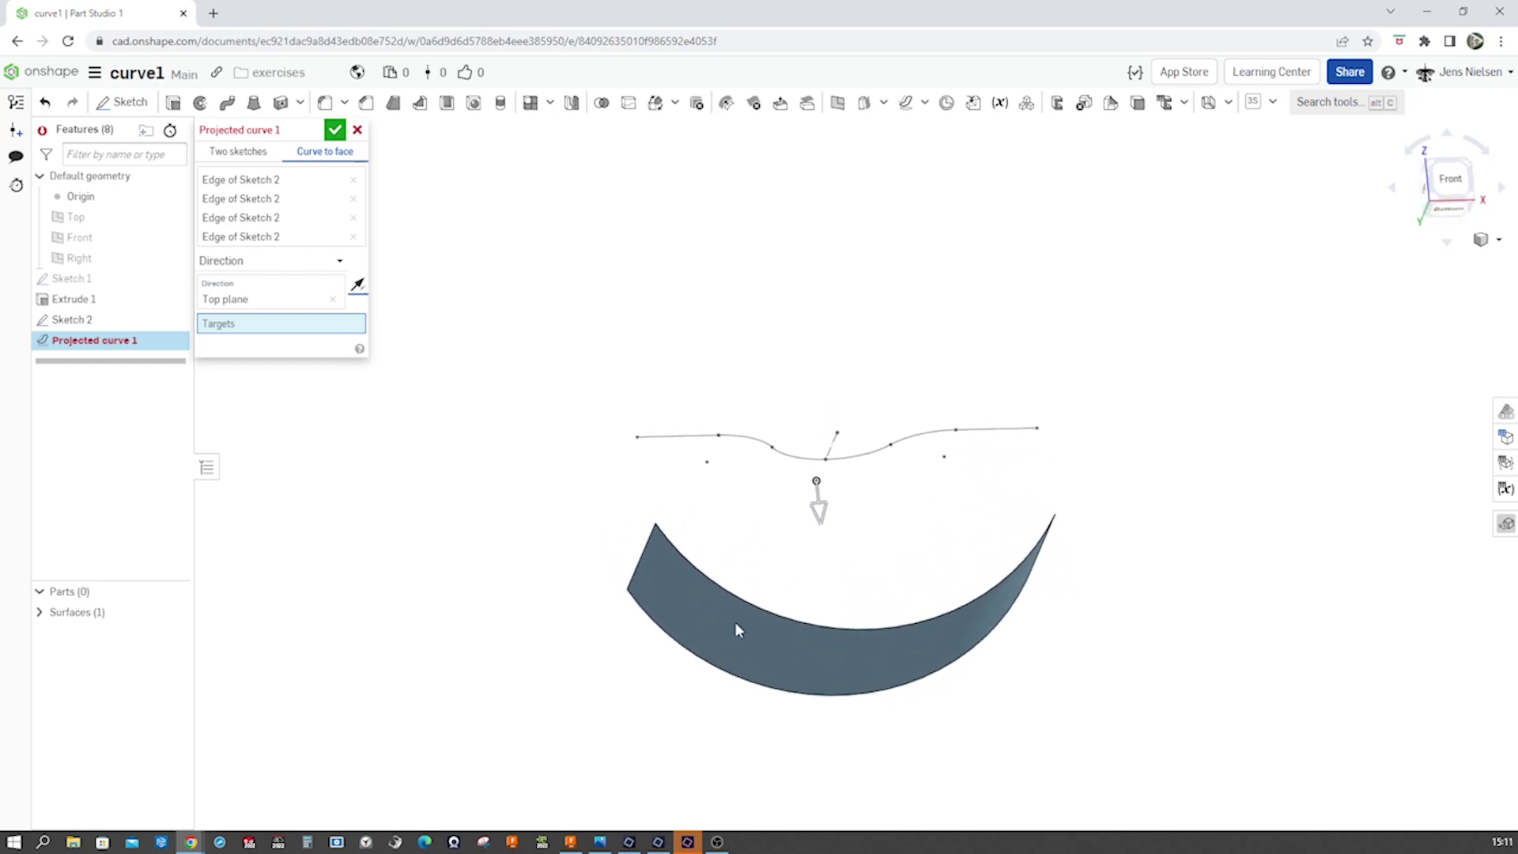
click(726, 628)
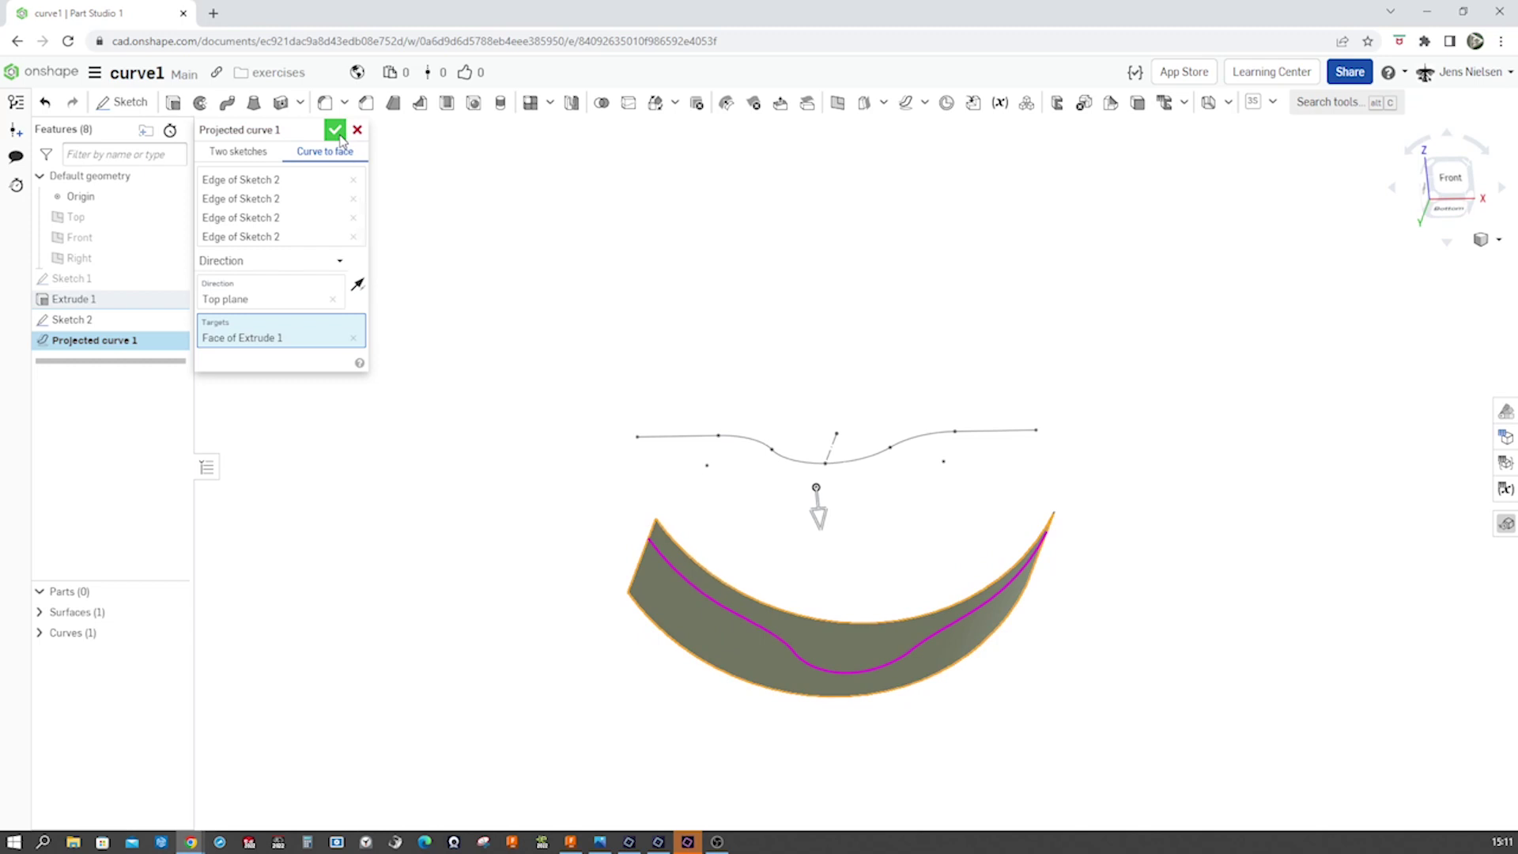
key(Up)
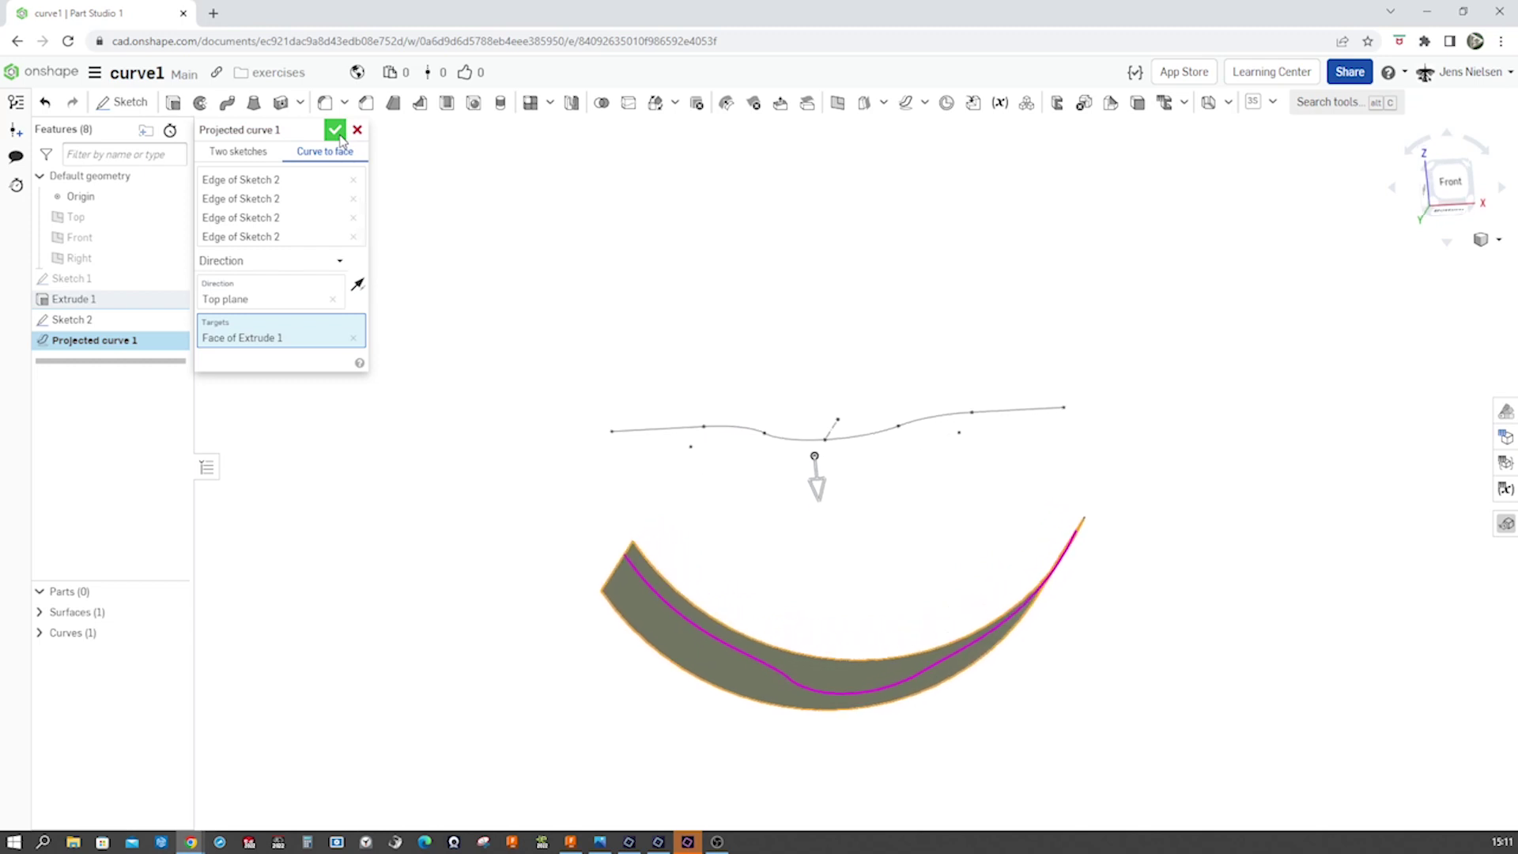
click(336, 131)
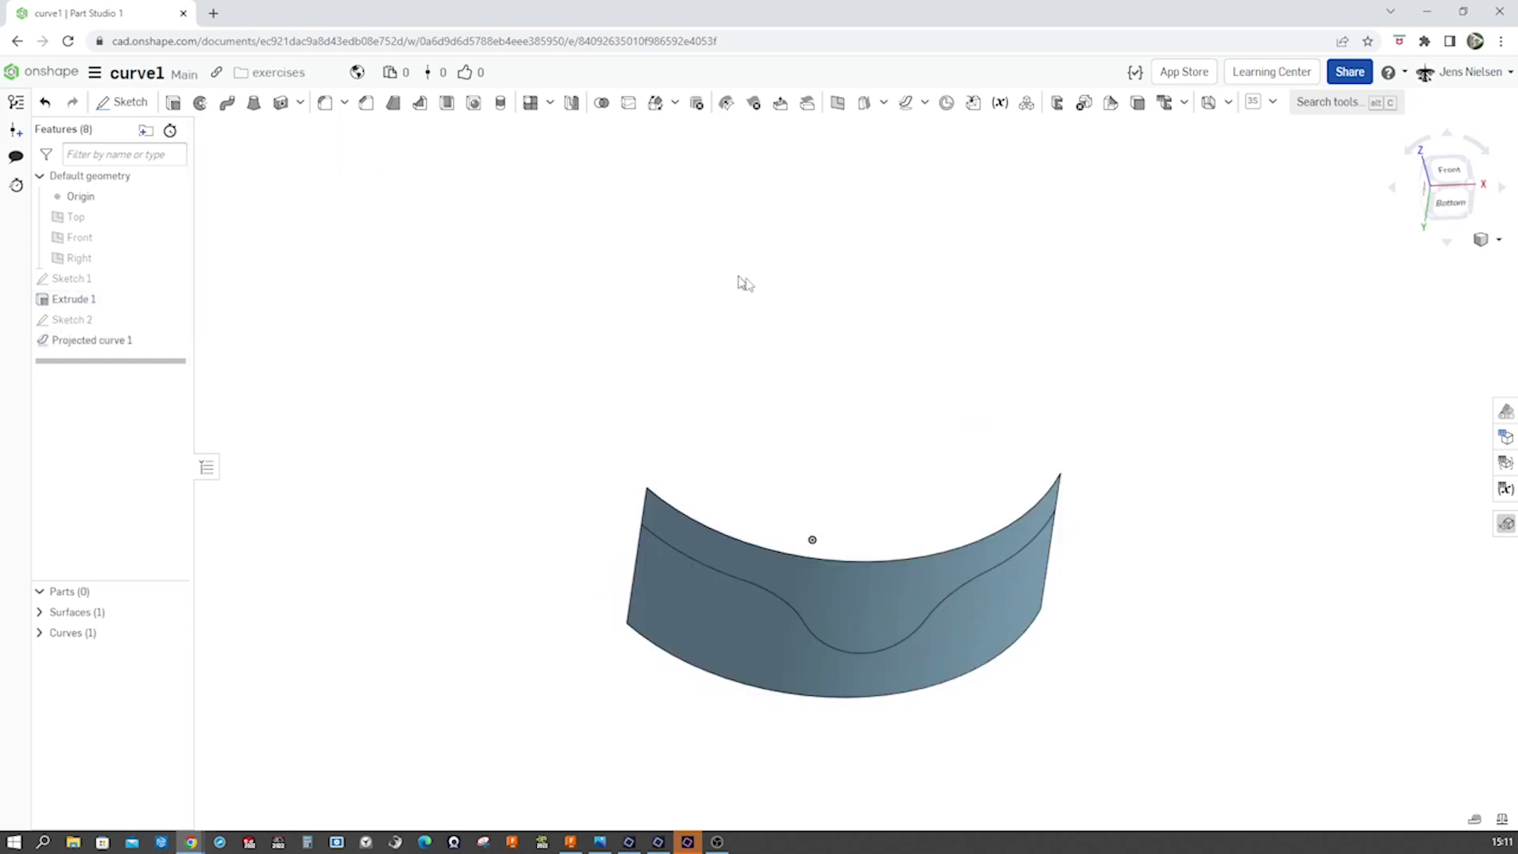
right_drag(745, 283, 847, 369)
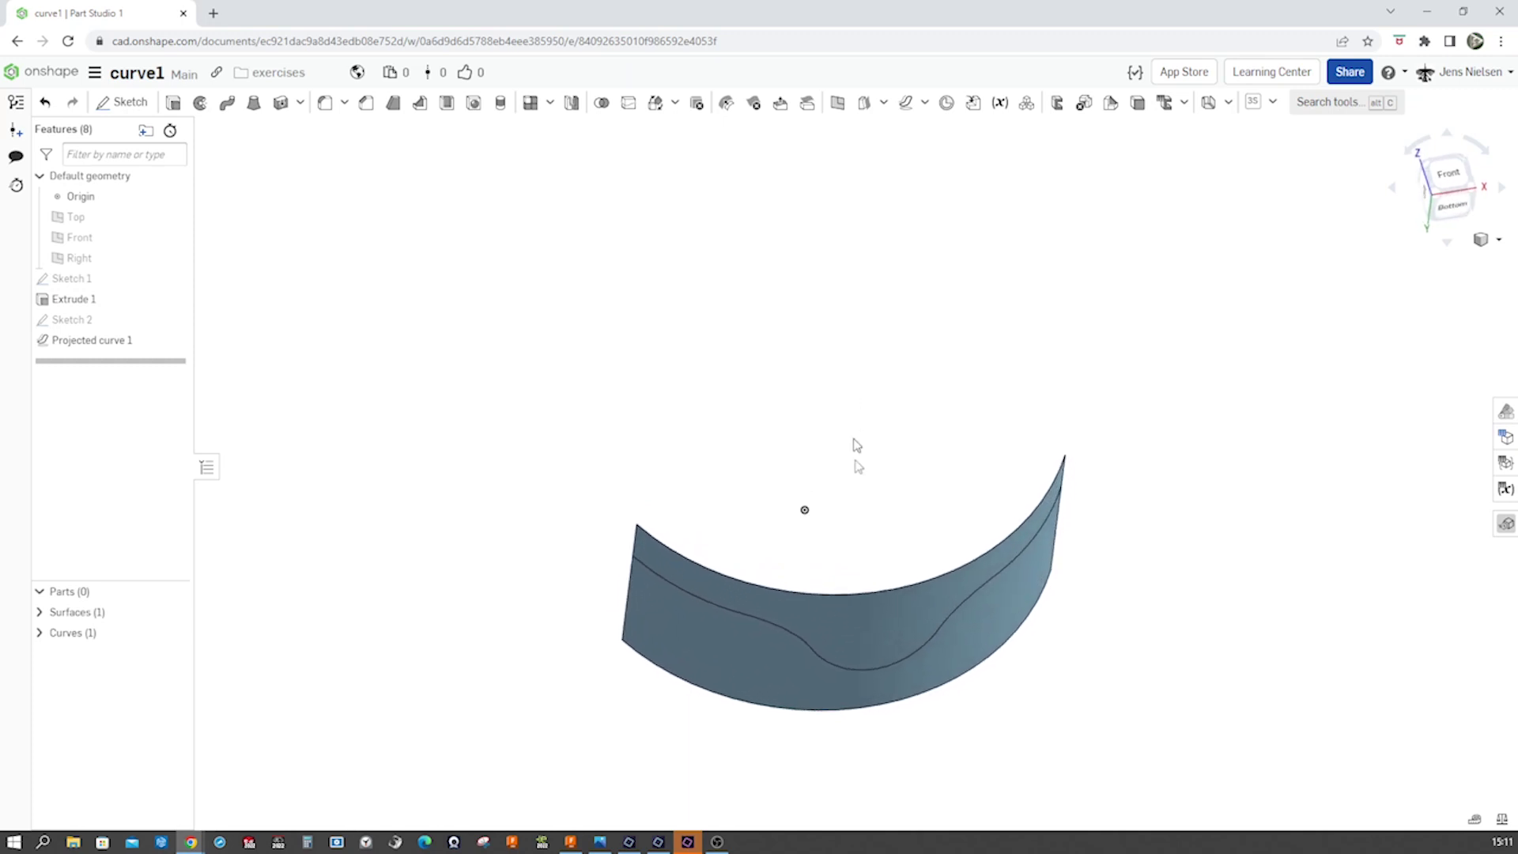
right_drag(858, 467, 853, 490)
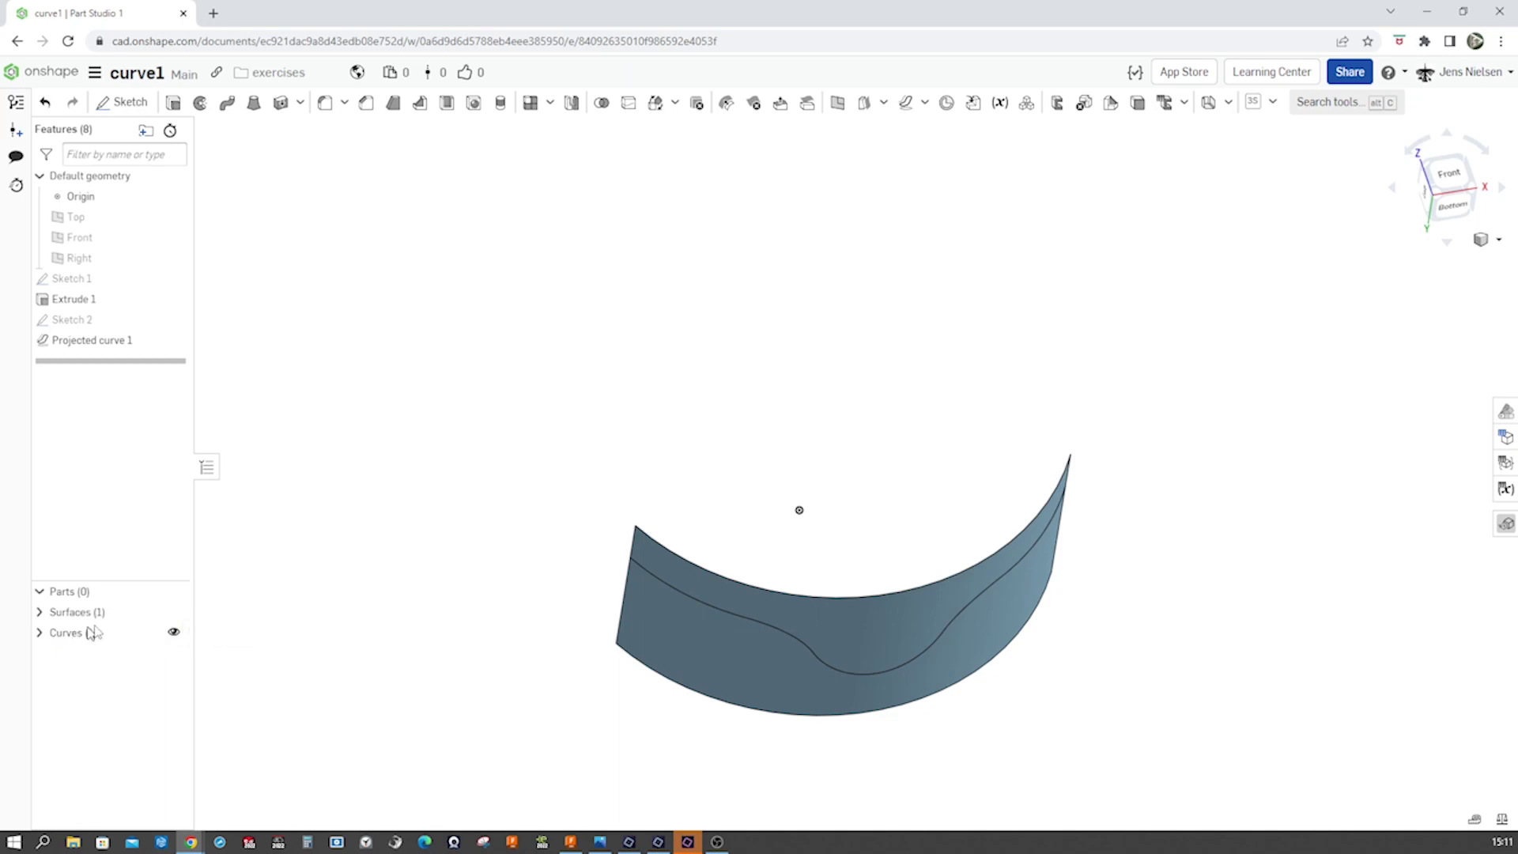
click(173, 613)
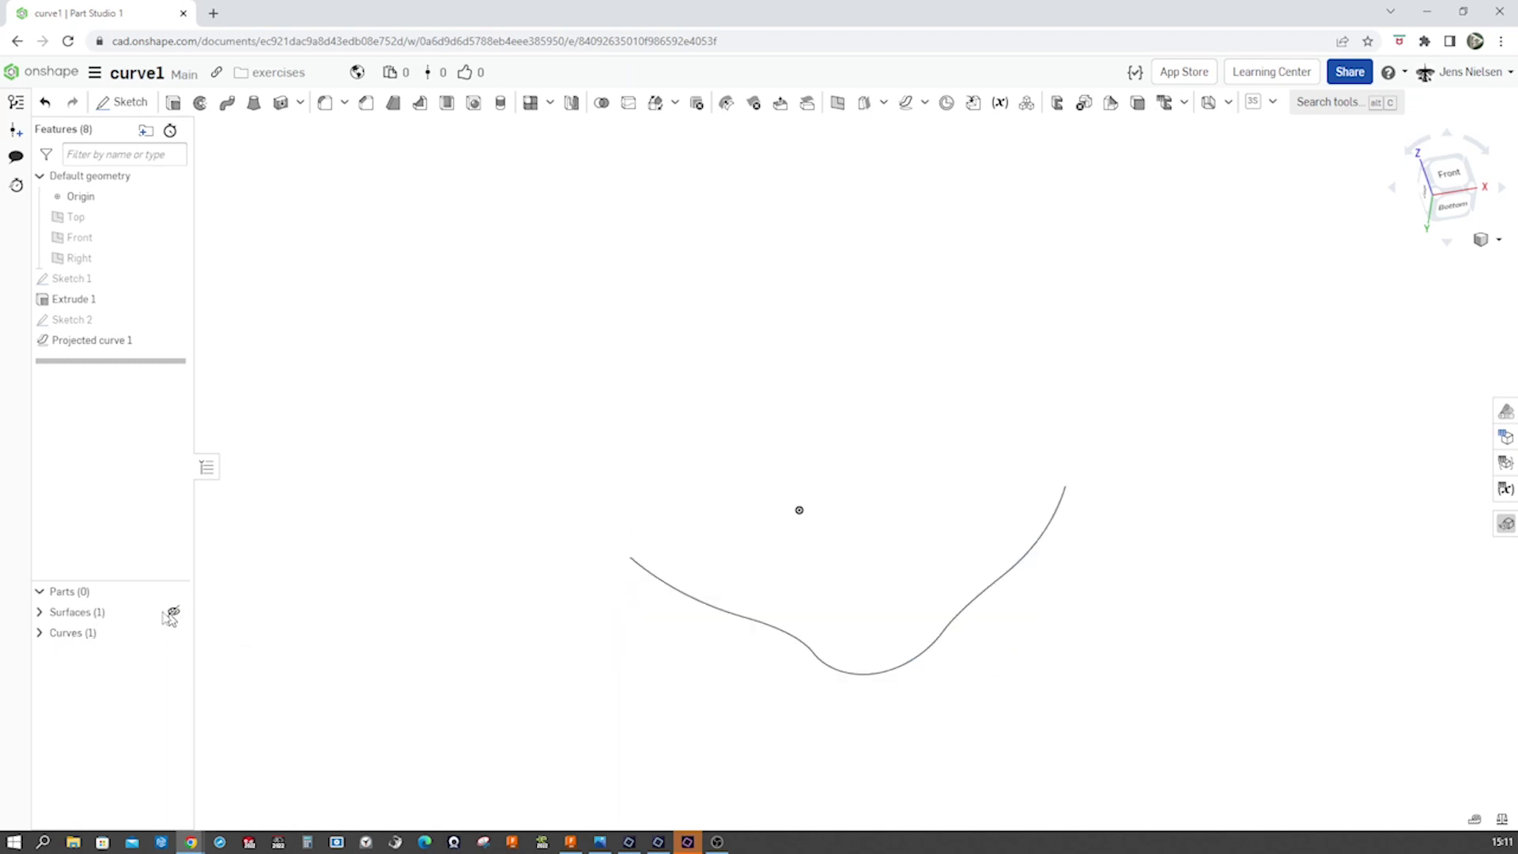
key(Up)
key(Up)
key(Up)
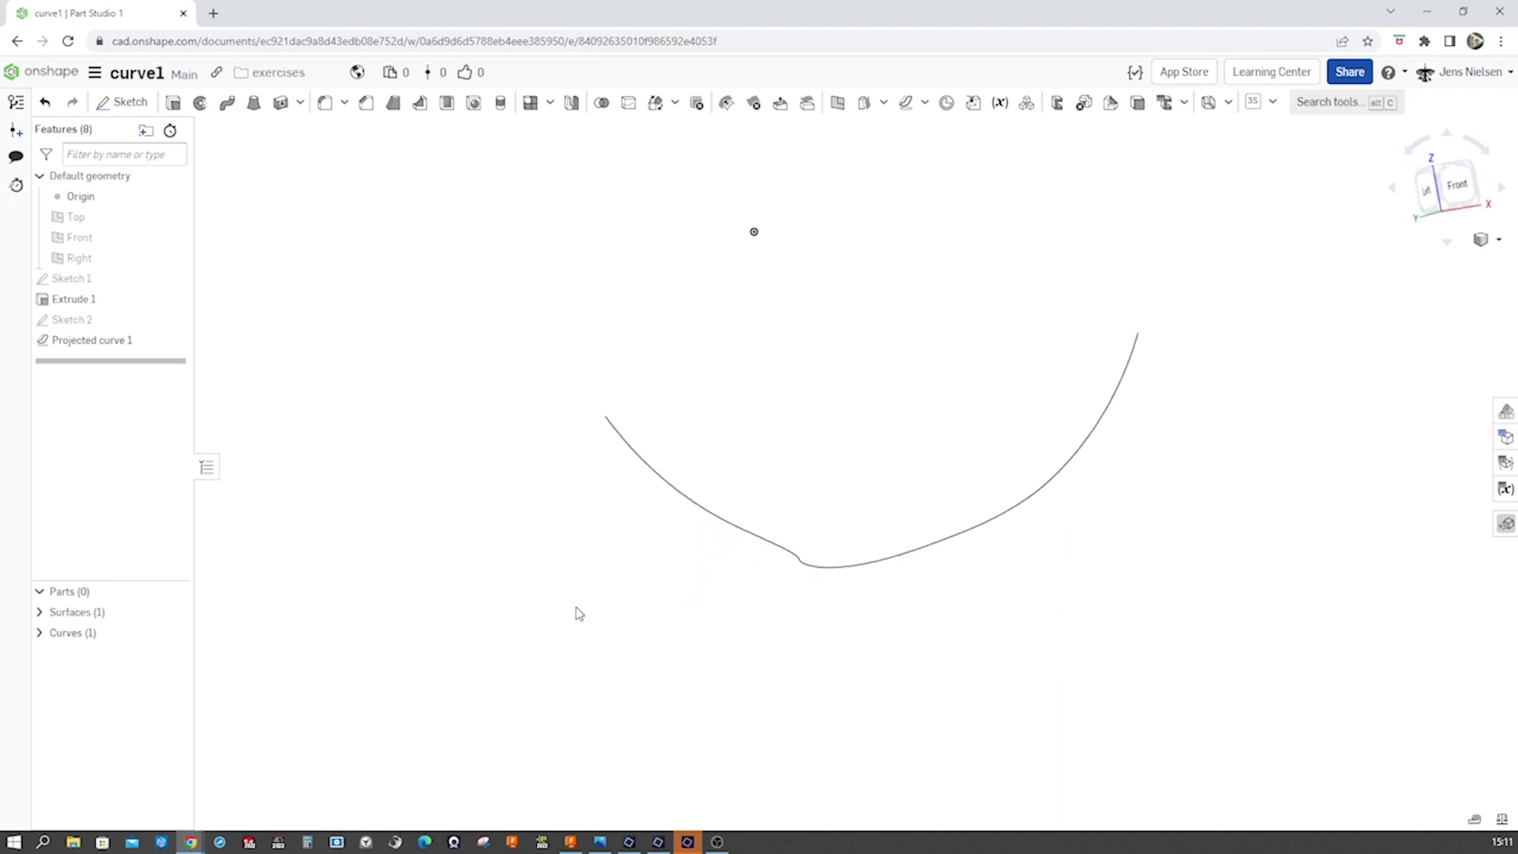
key(Up)
key(Up)
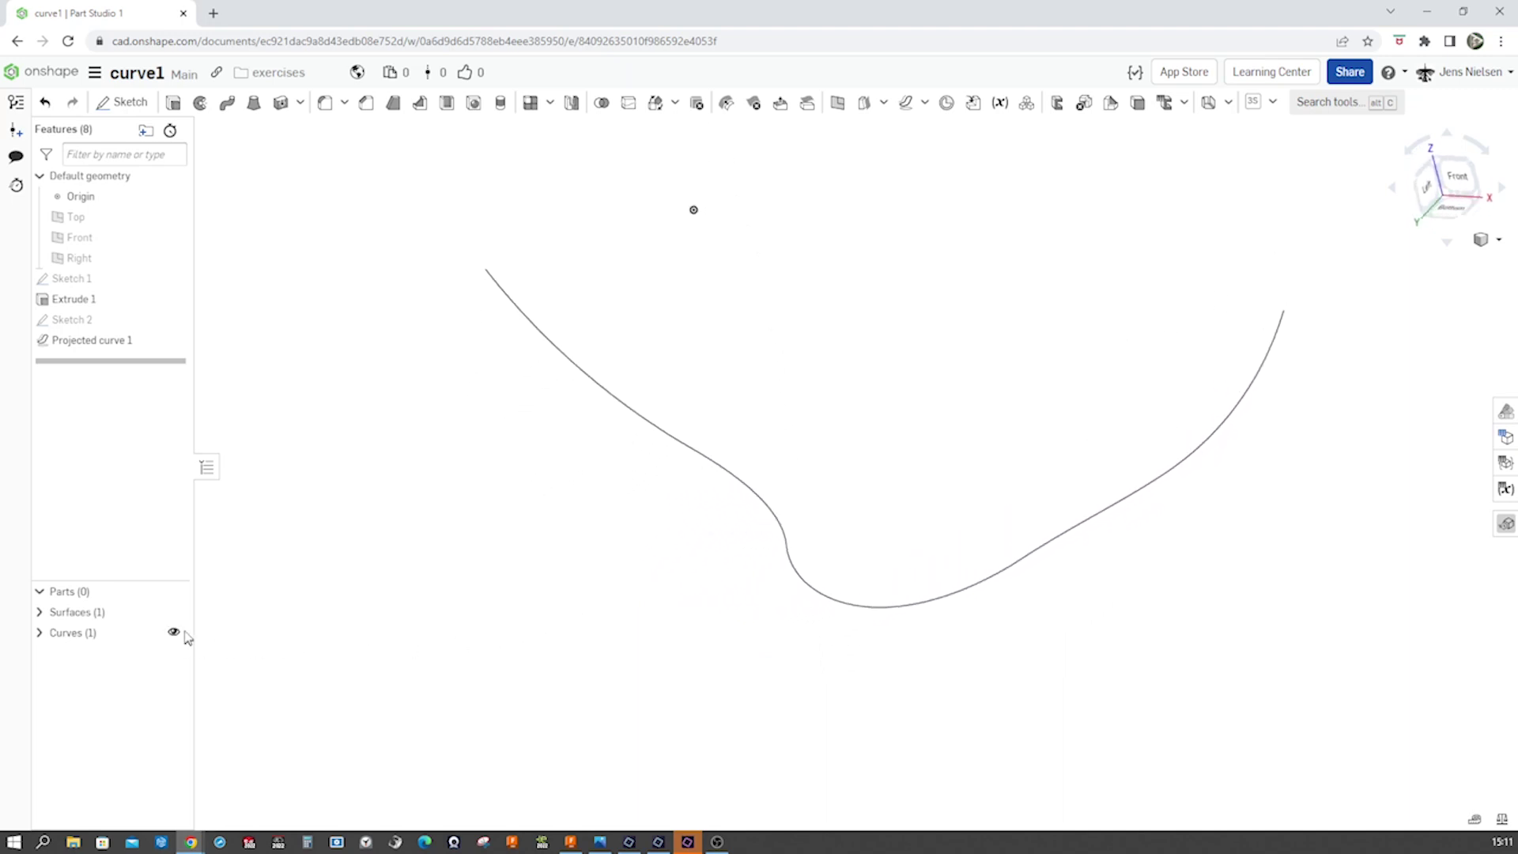
click(174, 612)
key(Up)
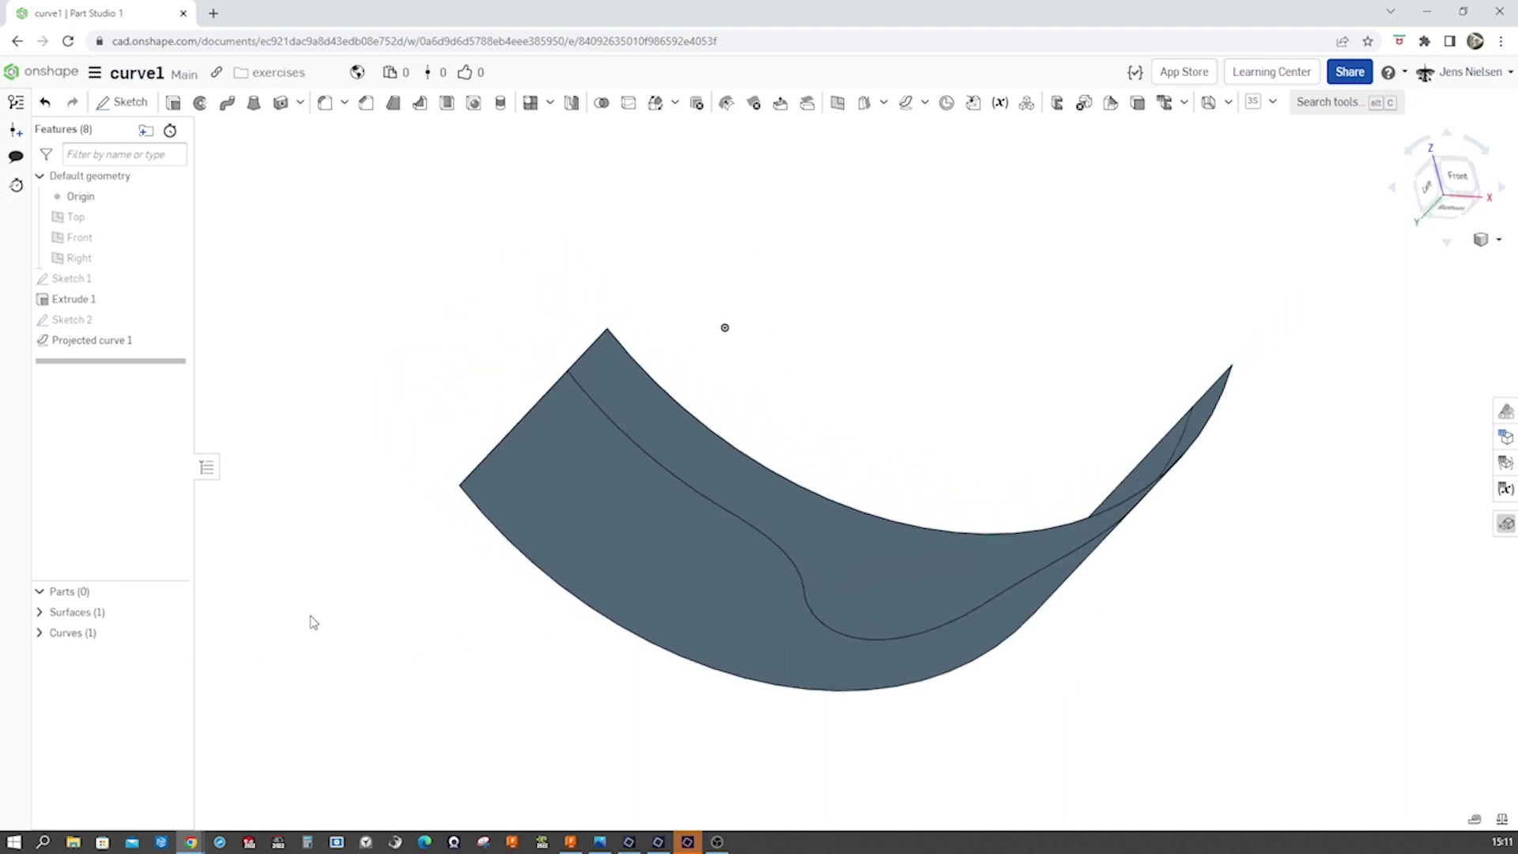
key(Up)
key(Up)
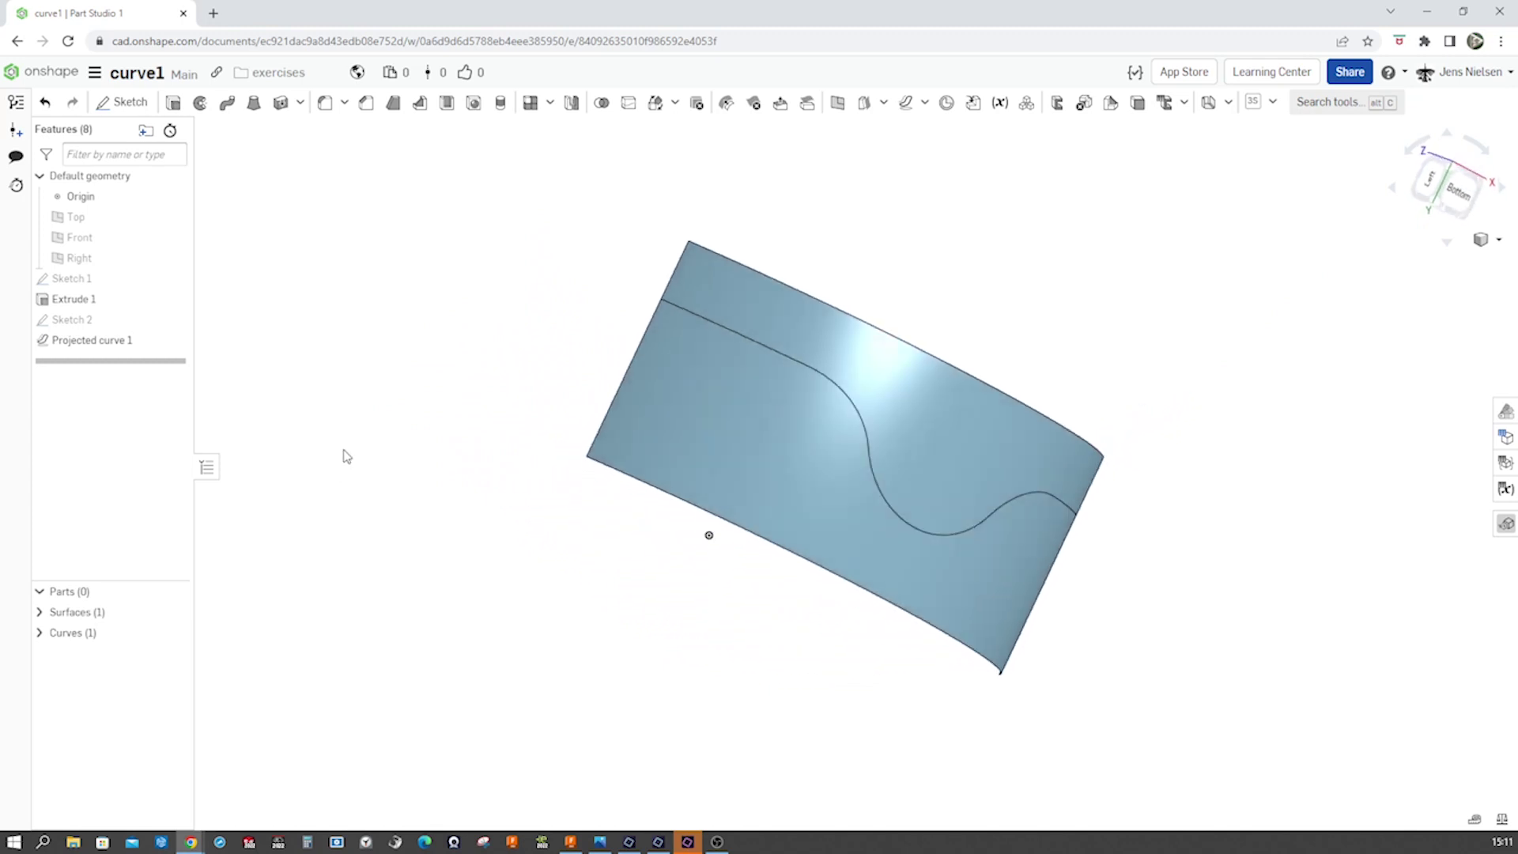
key(Up)
key(Up)
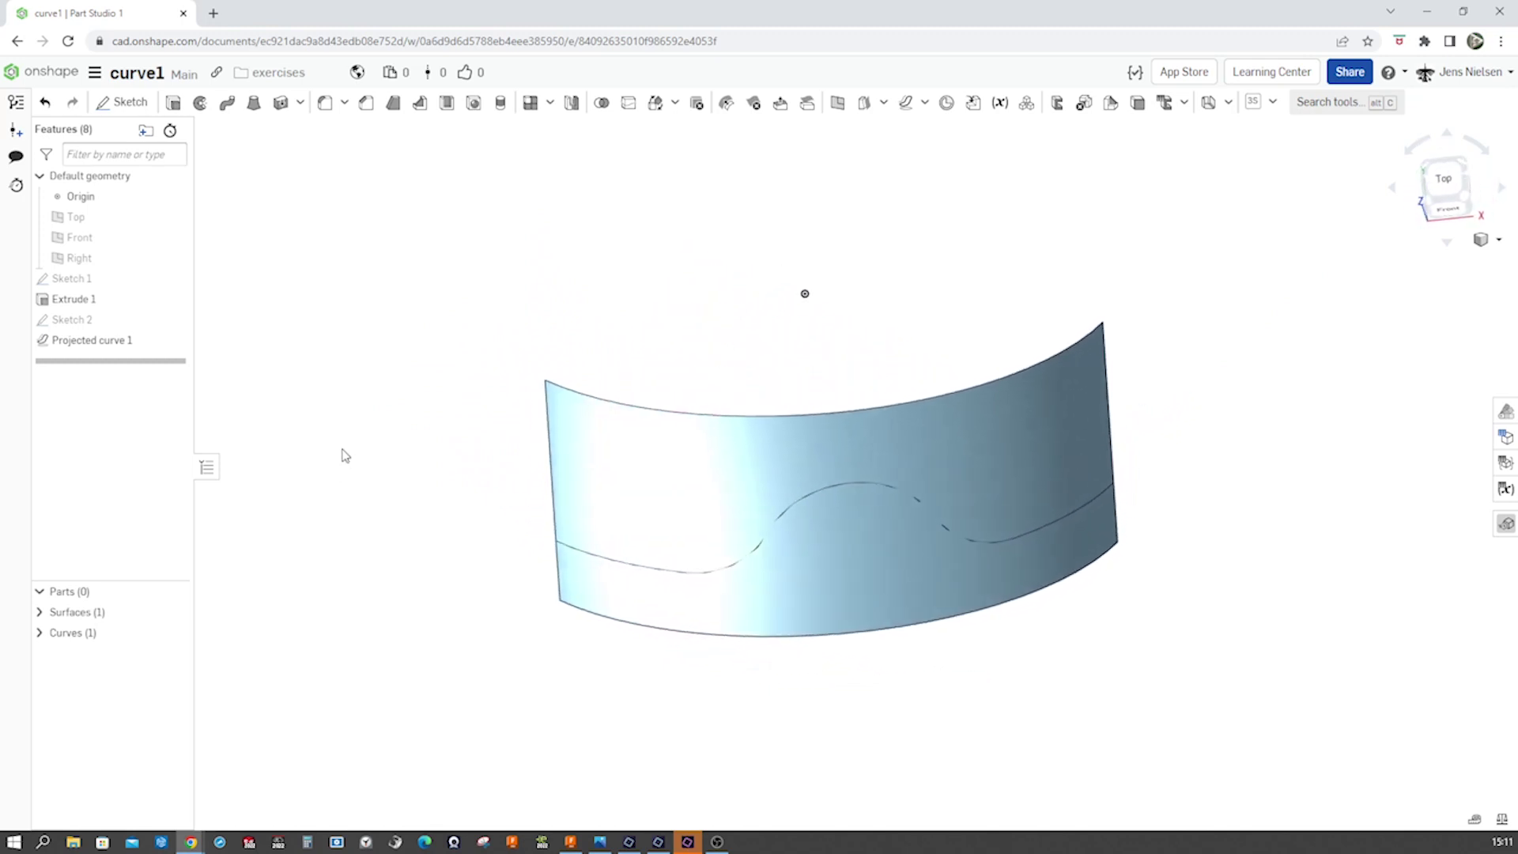
key(f)
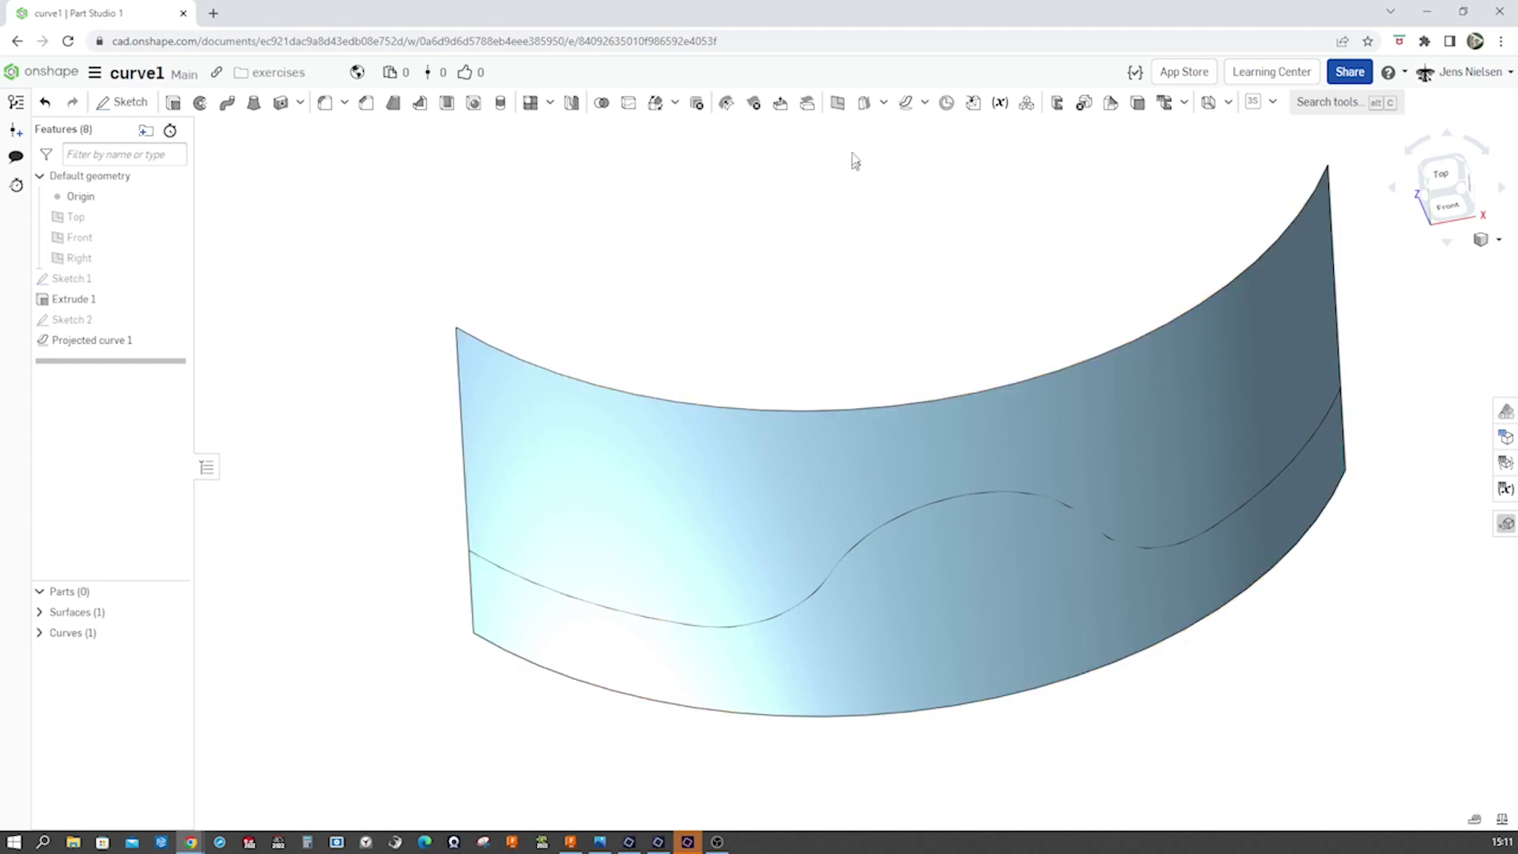
Step: Create Plane 1 as a curve-point plane at the projected curve's left end, then start Sketch 3
click(837, 102)
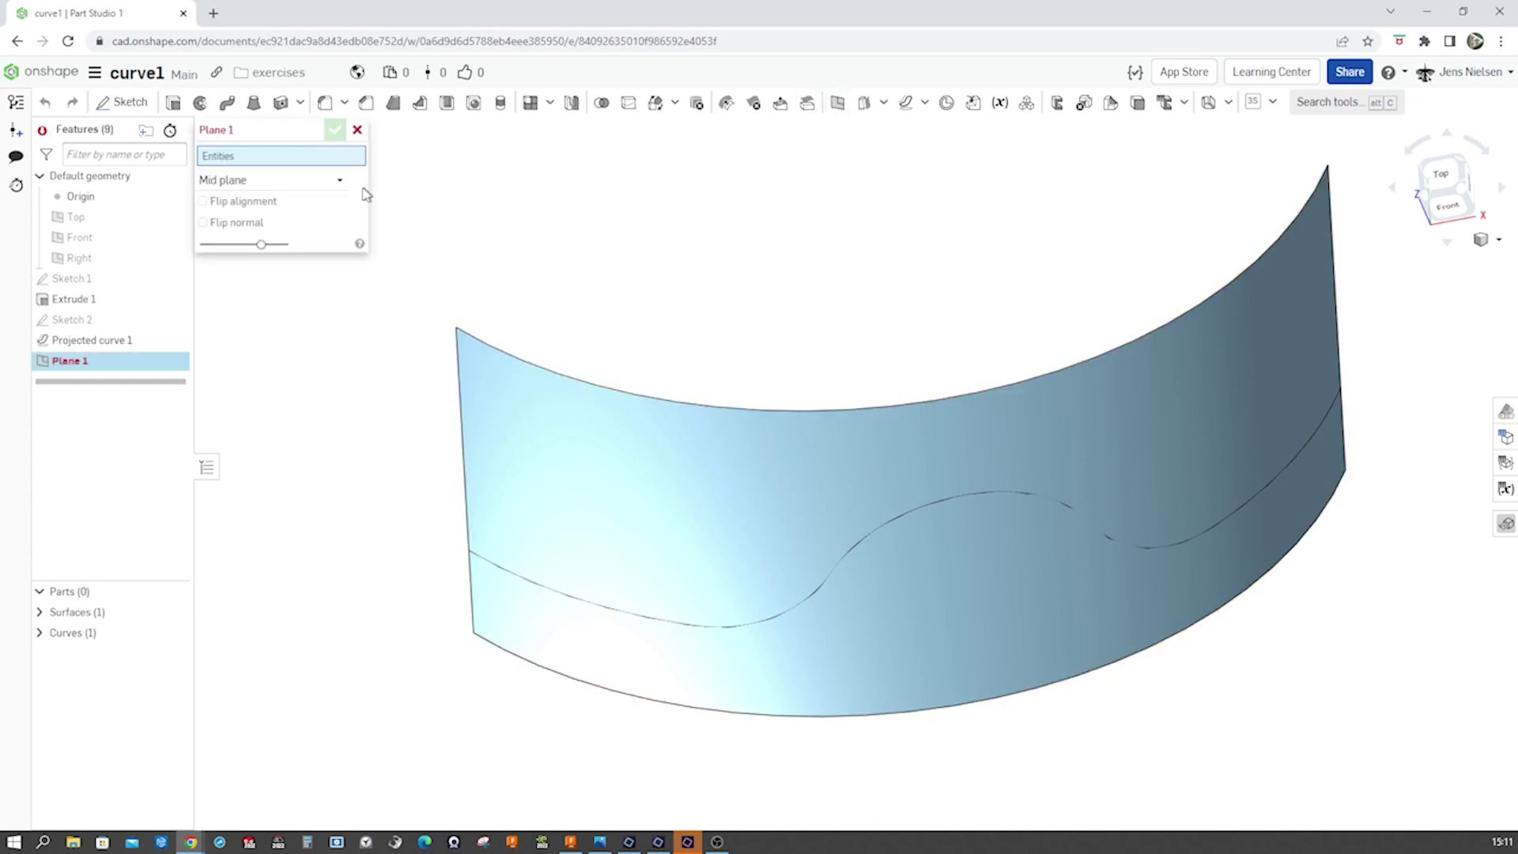
click(348, 186)
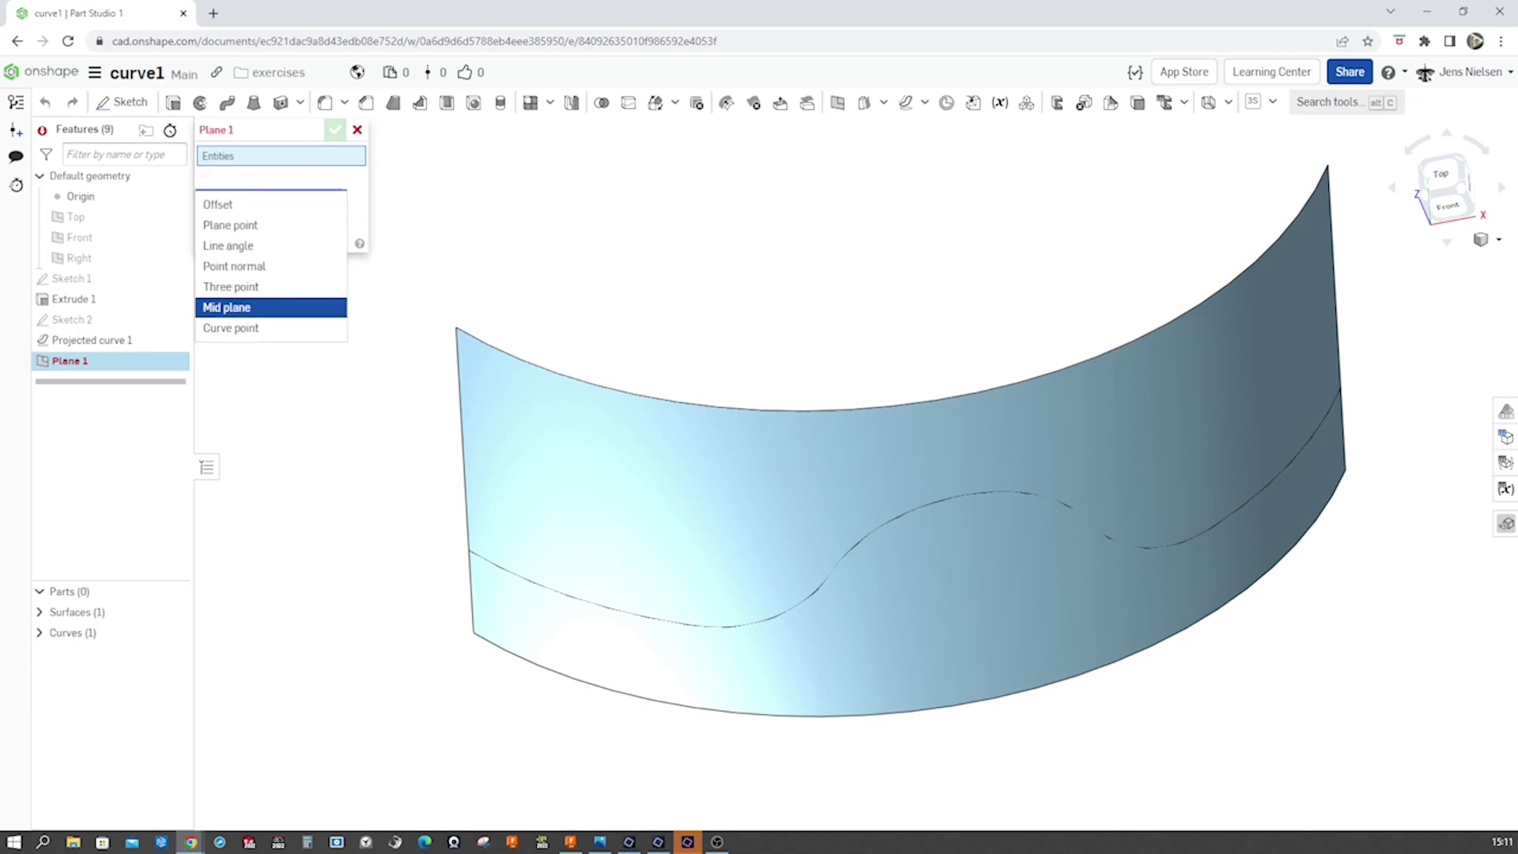
click(255, 327)
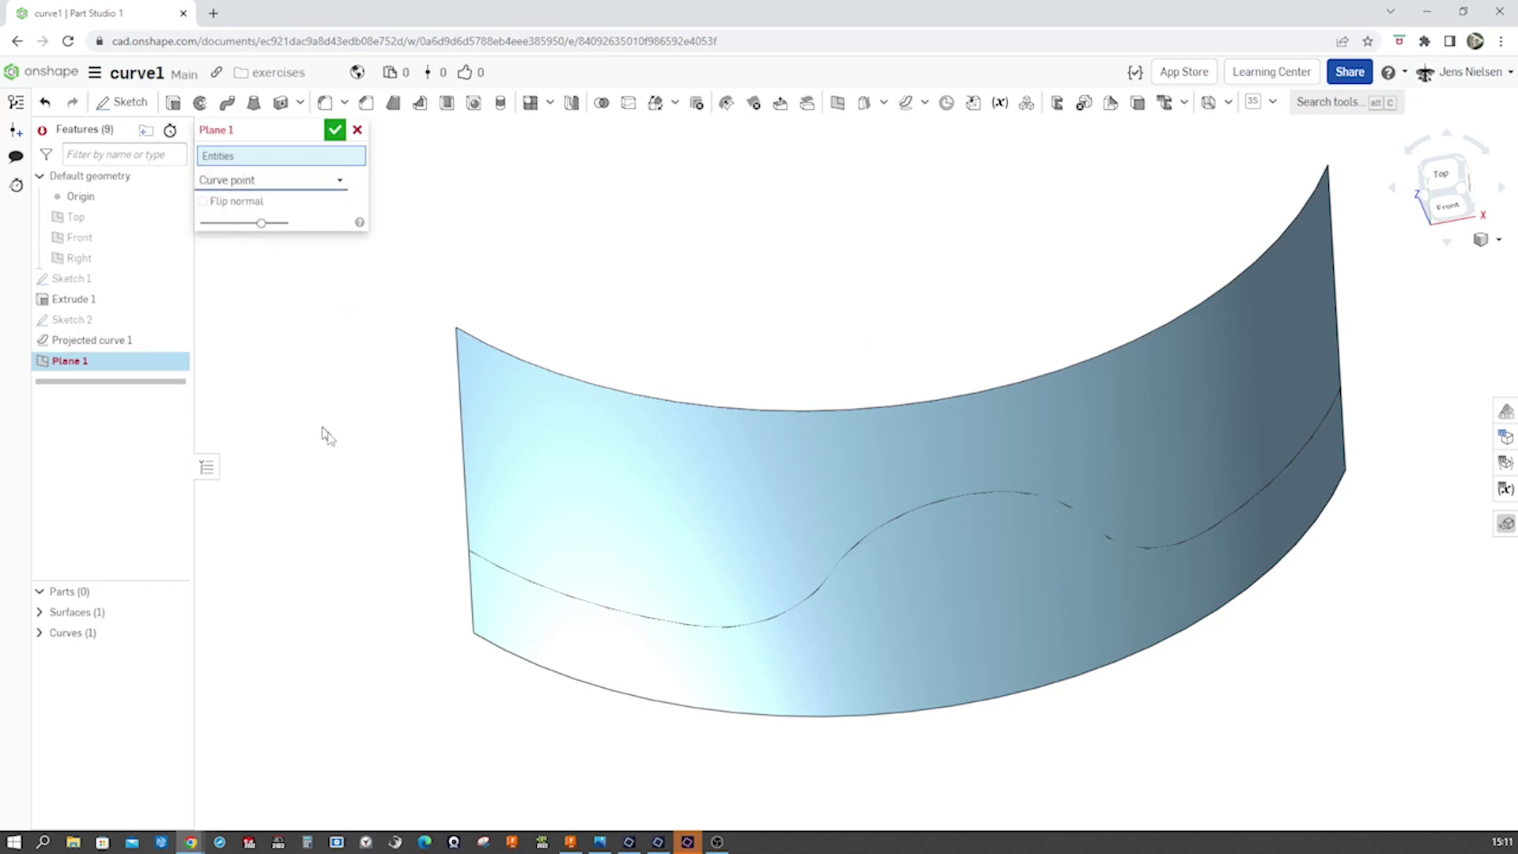
click(469, 551)
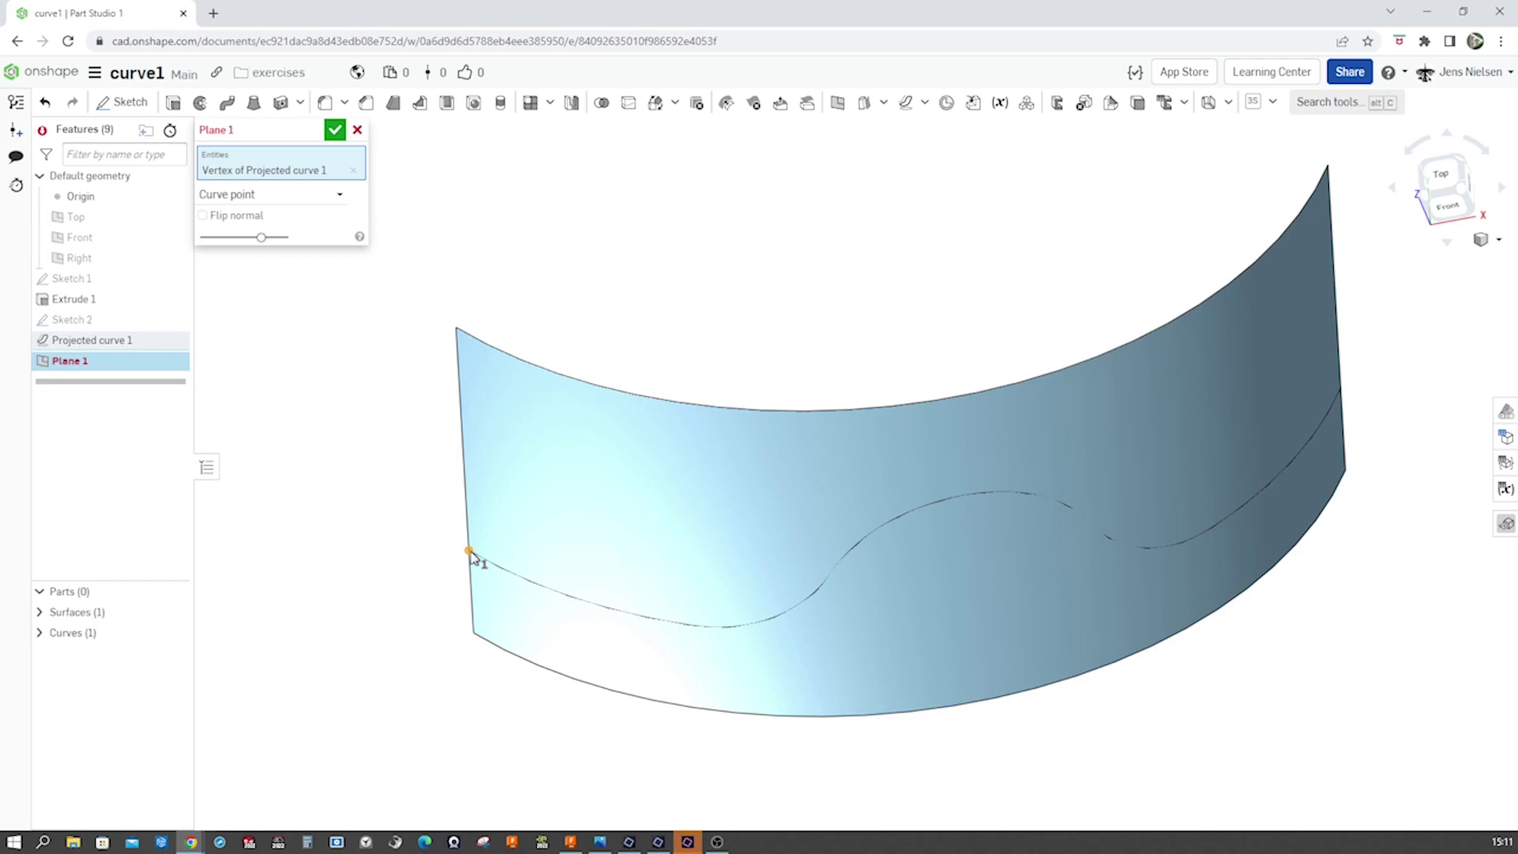
click(479, 562)
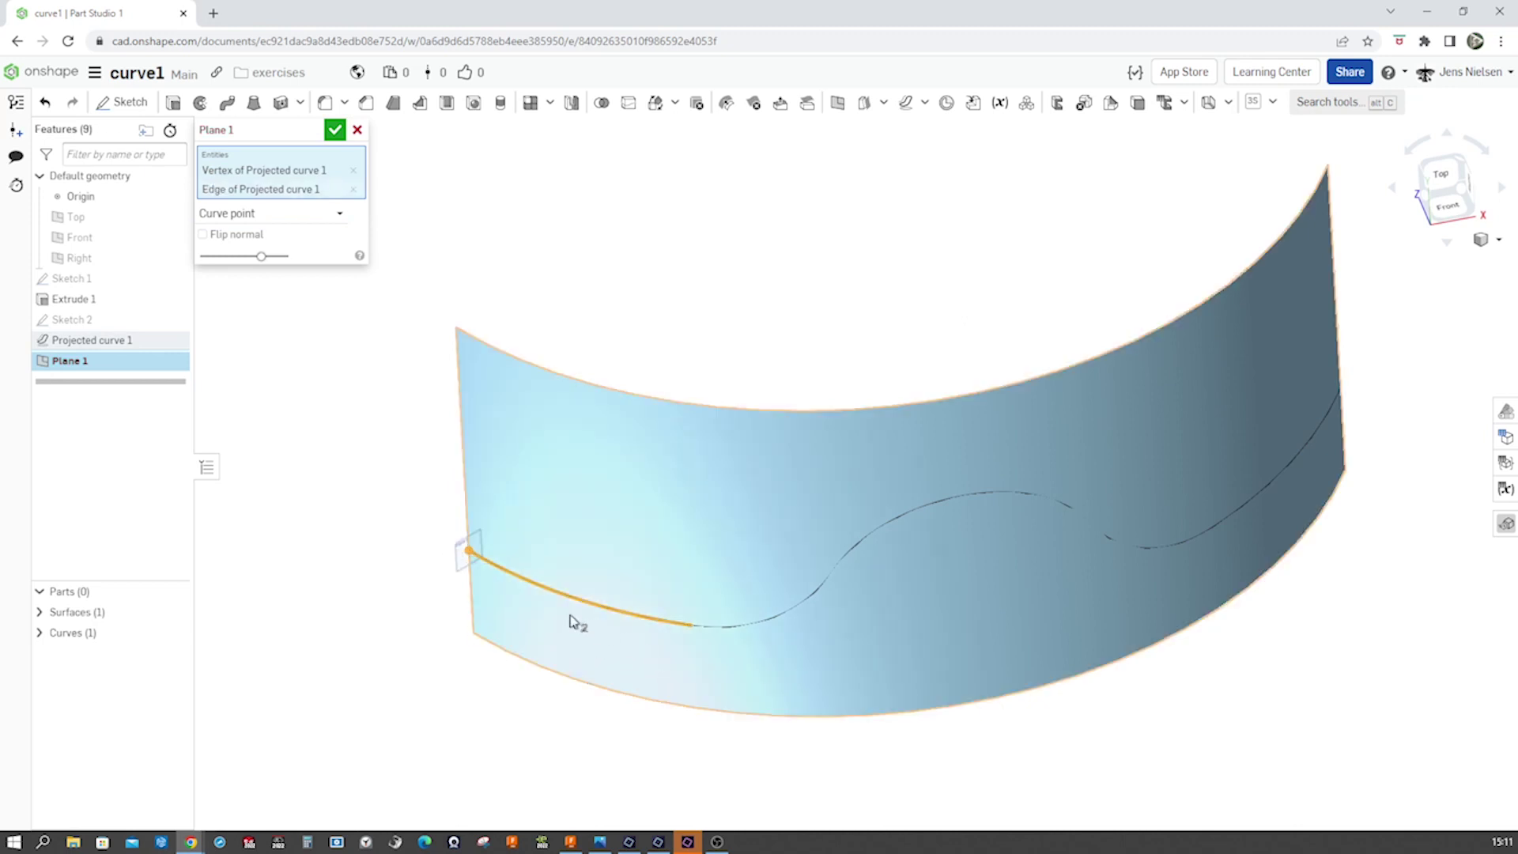
scroll(534, 585, up, 3)
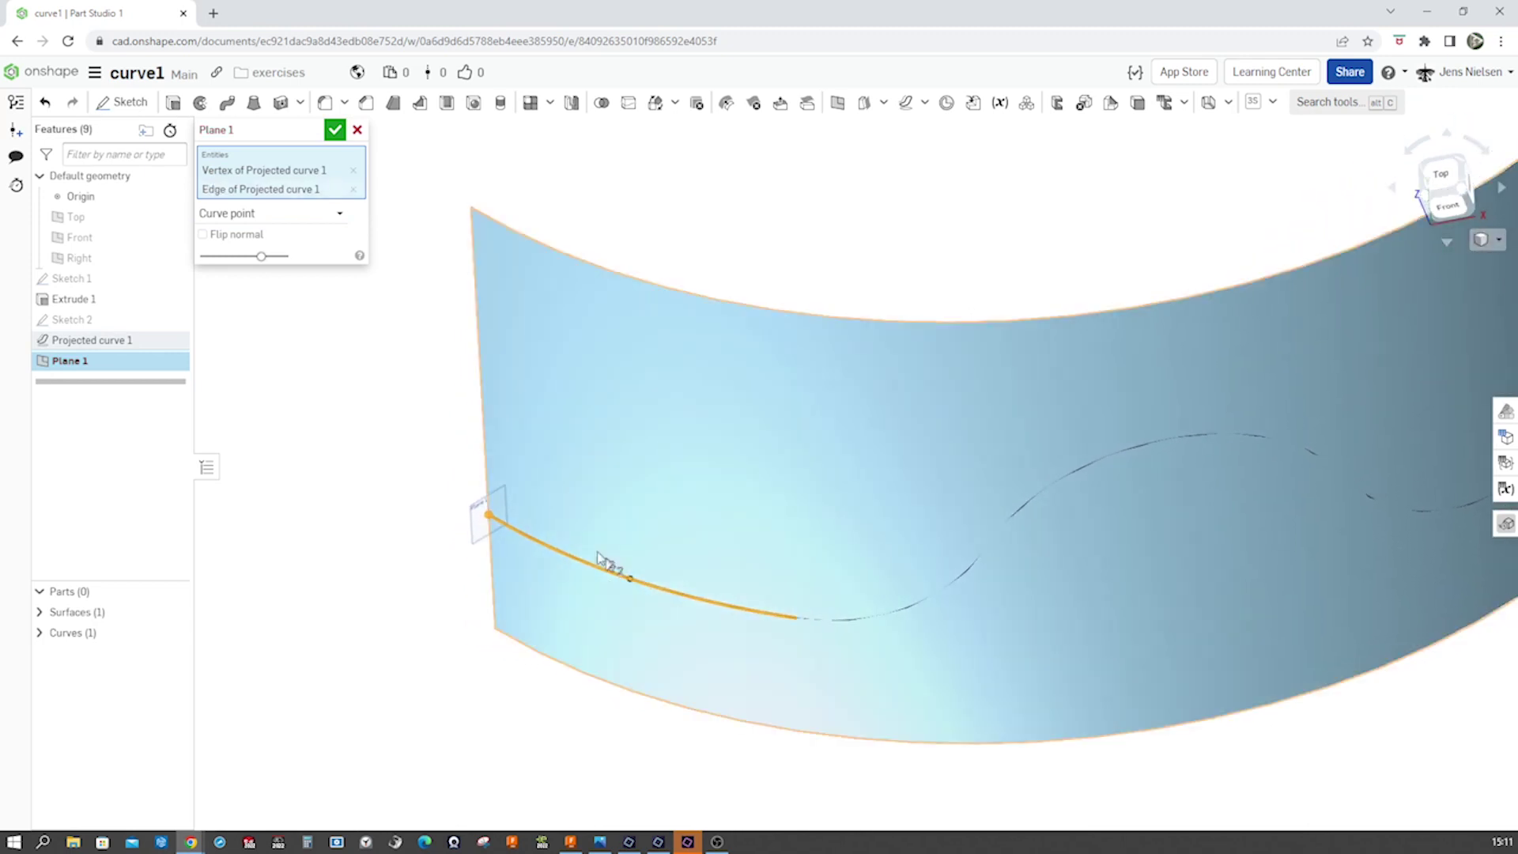
click(335, 131)
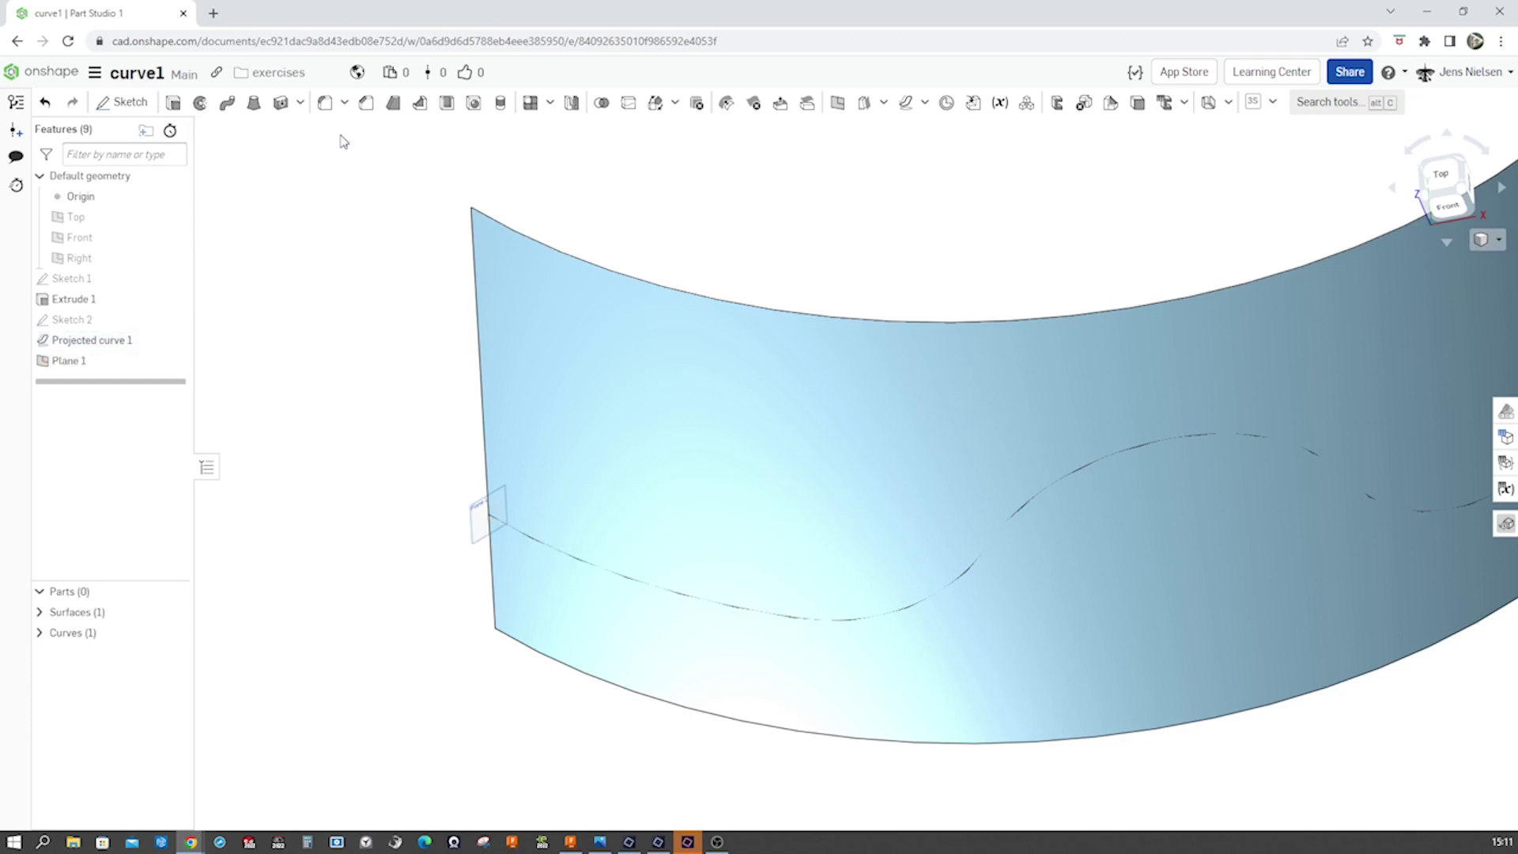
right_click(446, 490)
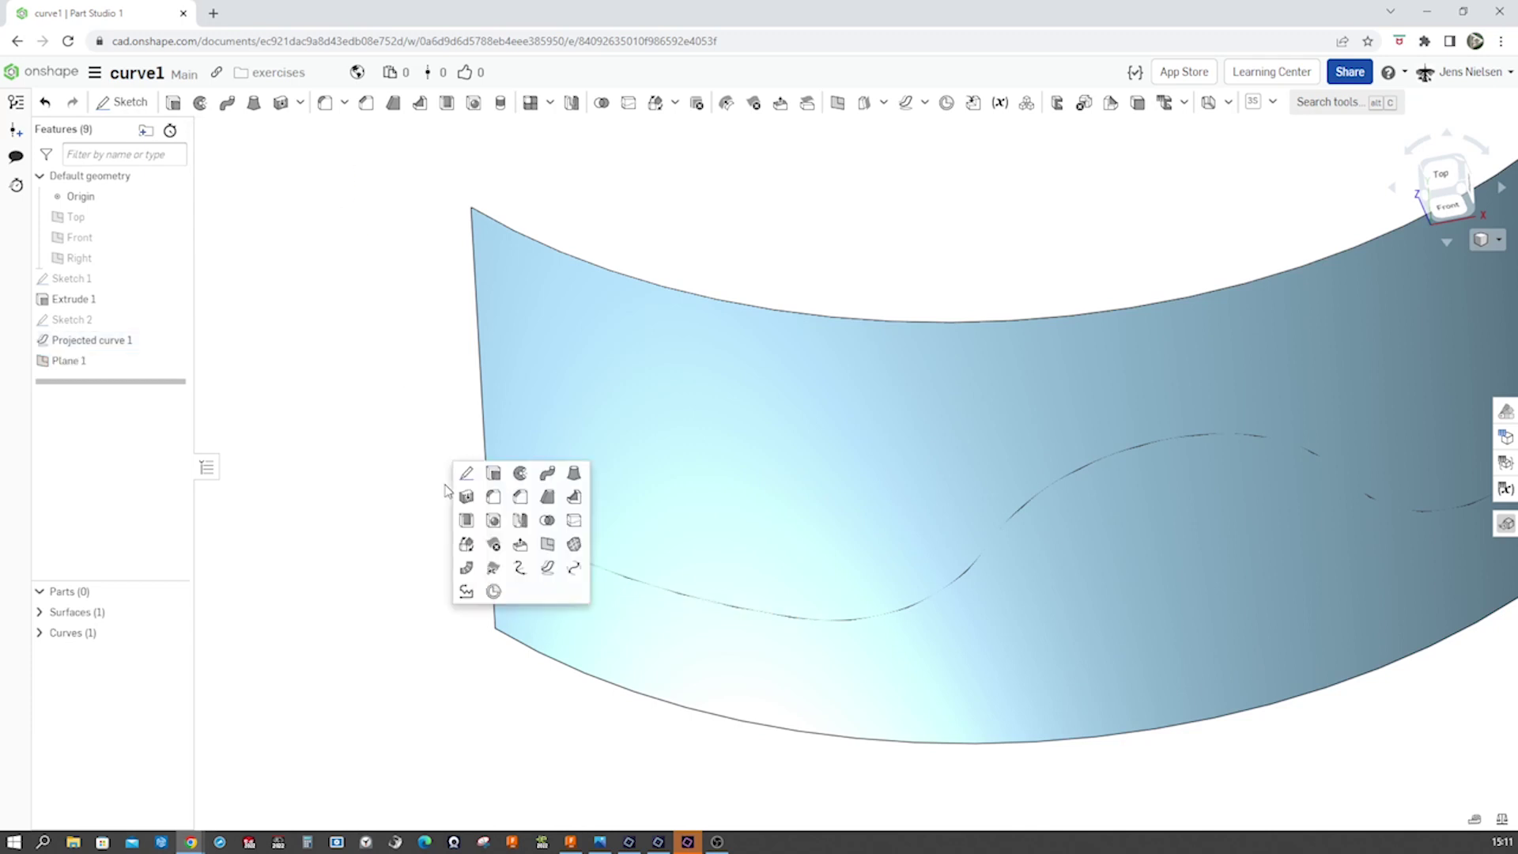
click(464, 473)
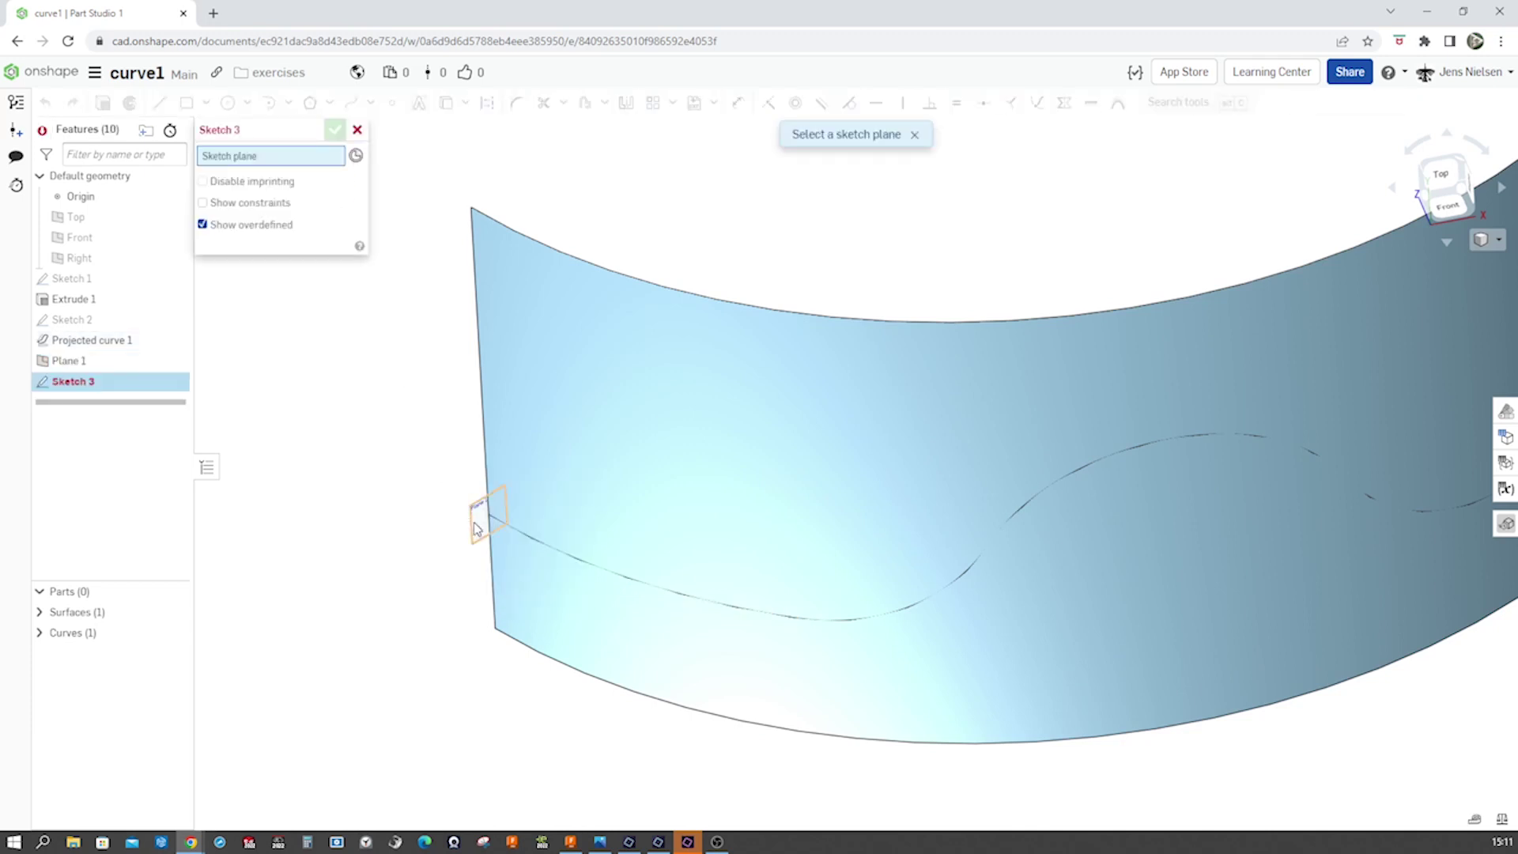
Step: Sketch on Plane 1, viewed normal, a circle dimensioned to 222 diameter
click(476, 527)
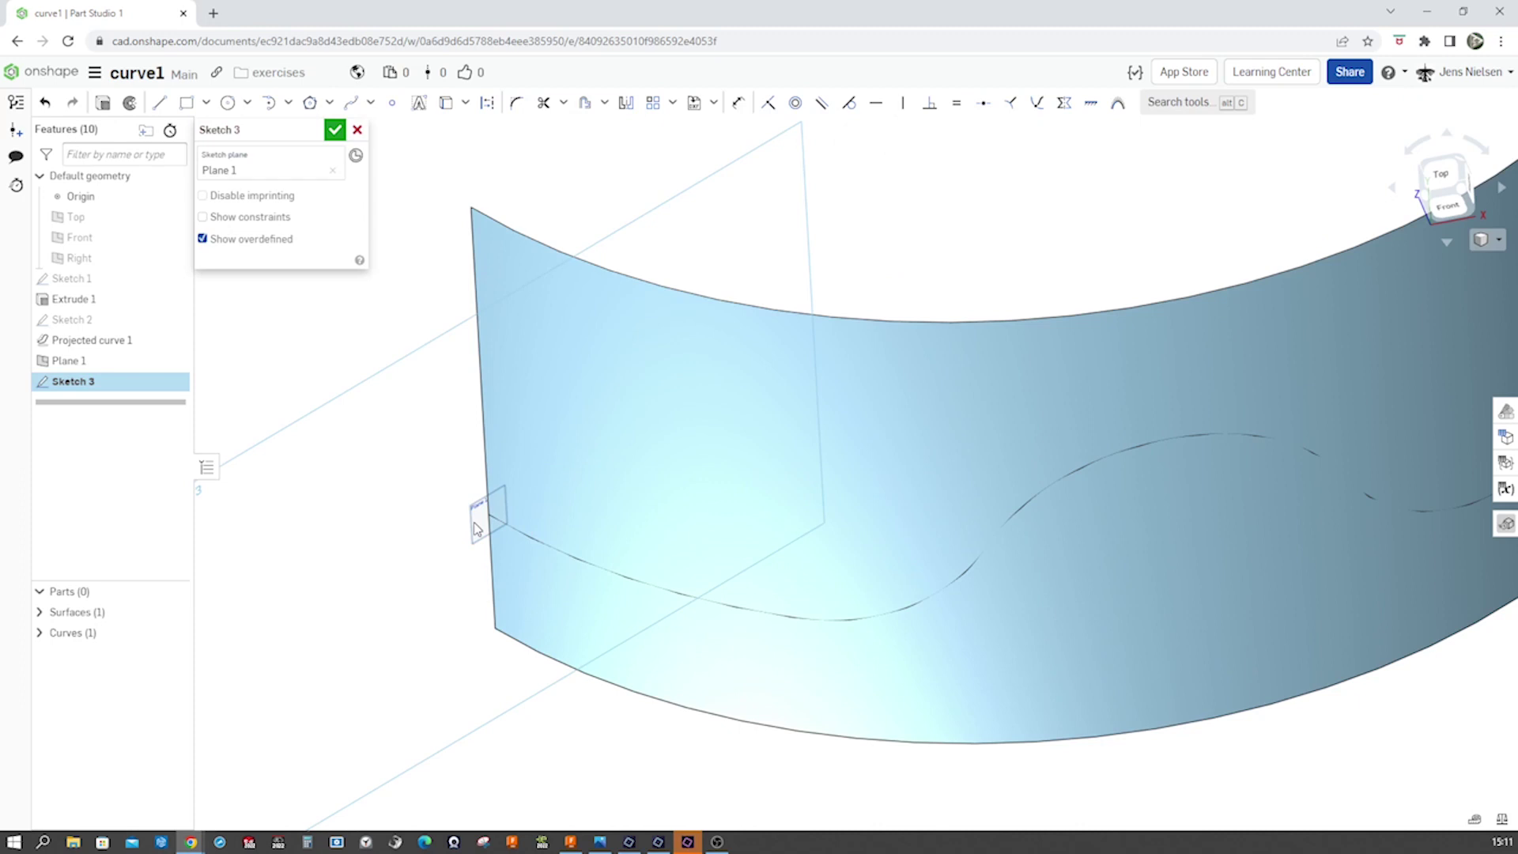
key(n)
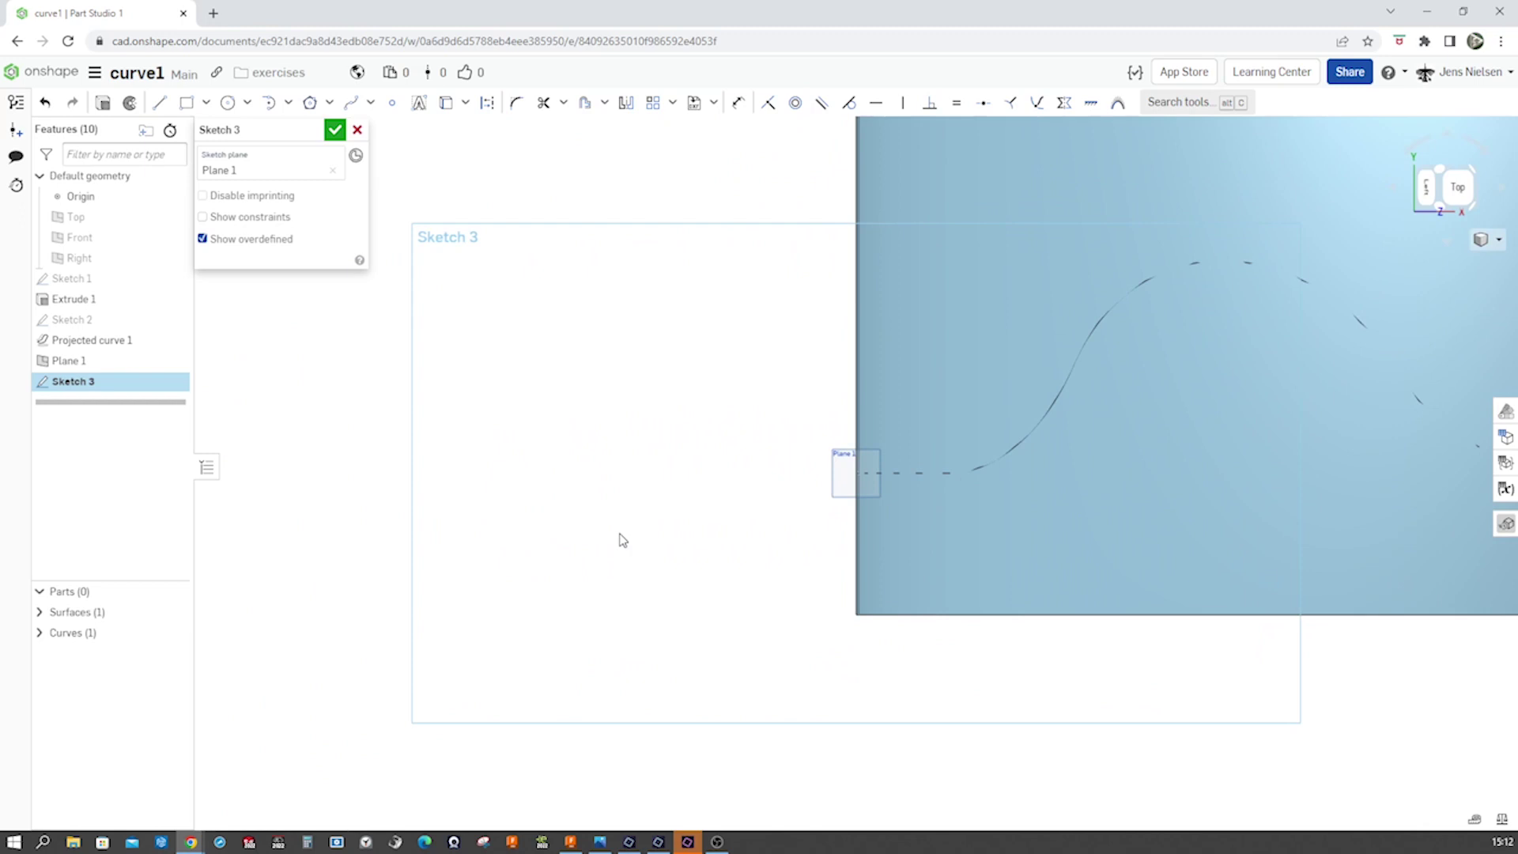
right_click(622, 540)
click(664, 546)
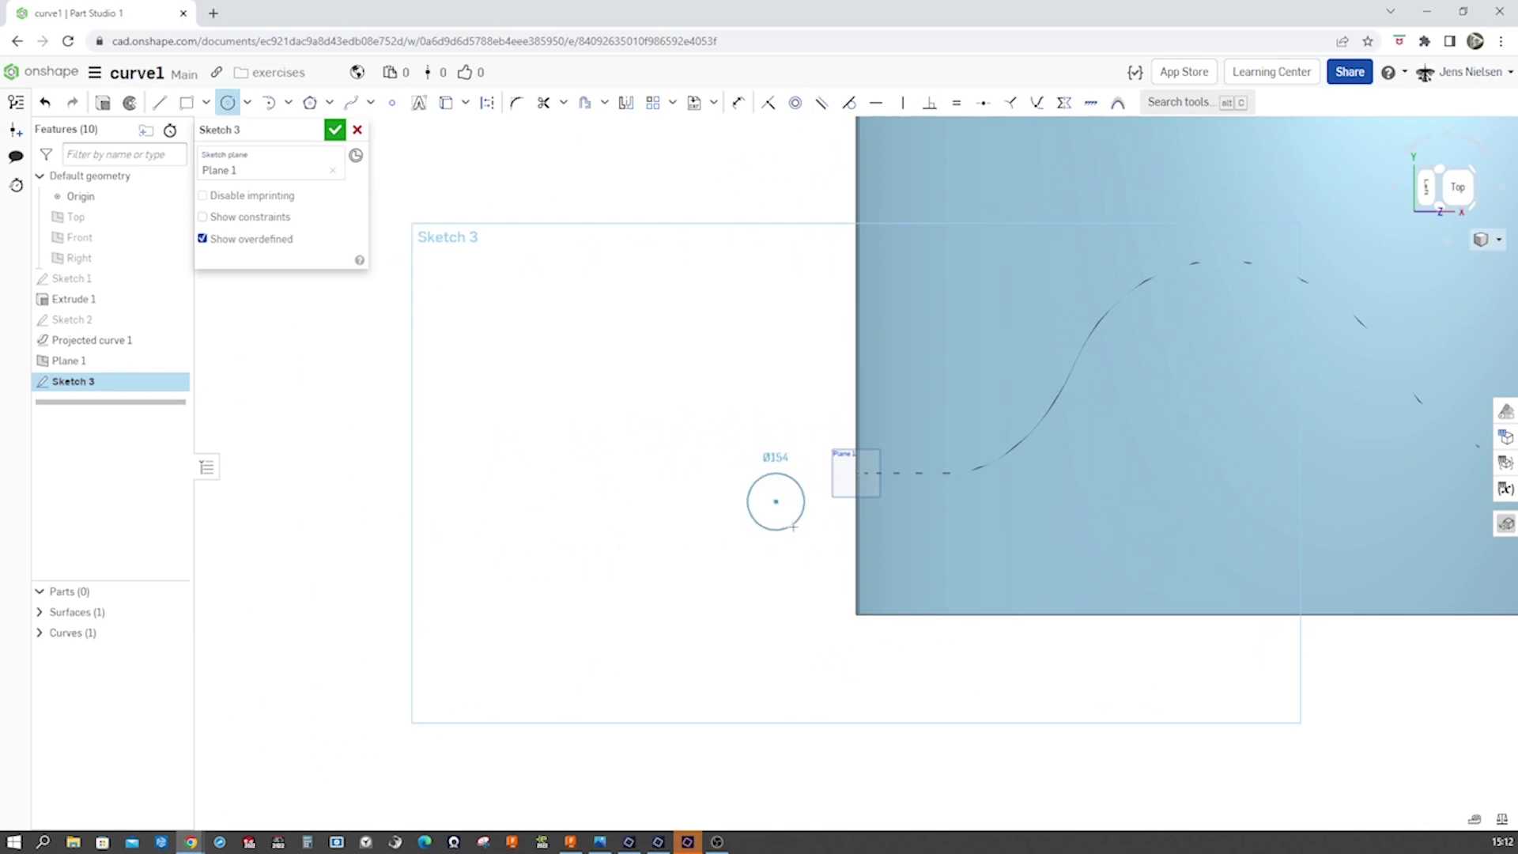
click(788, 530)
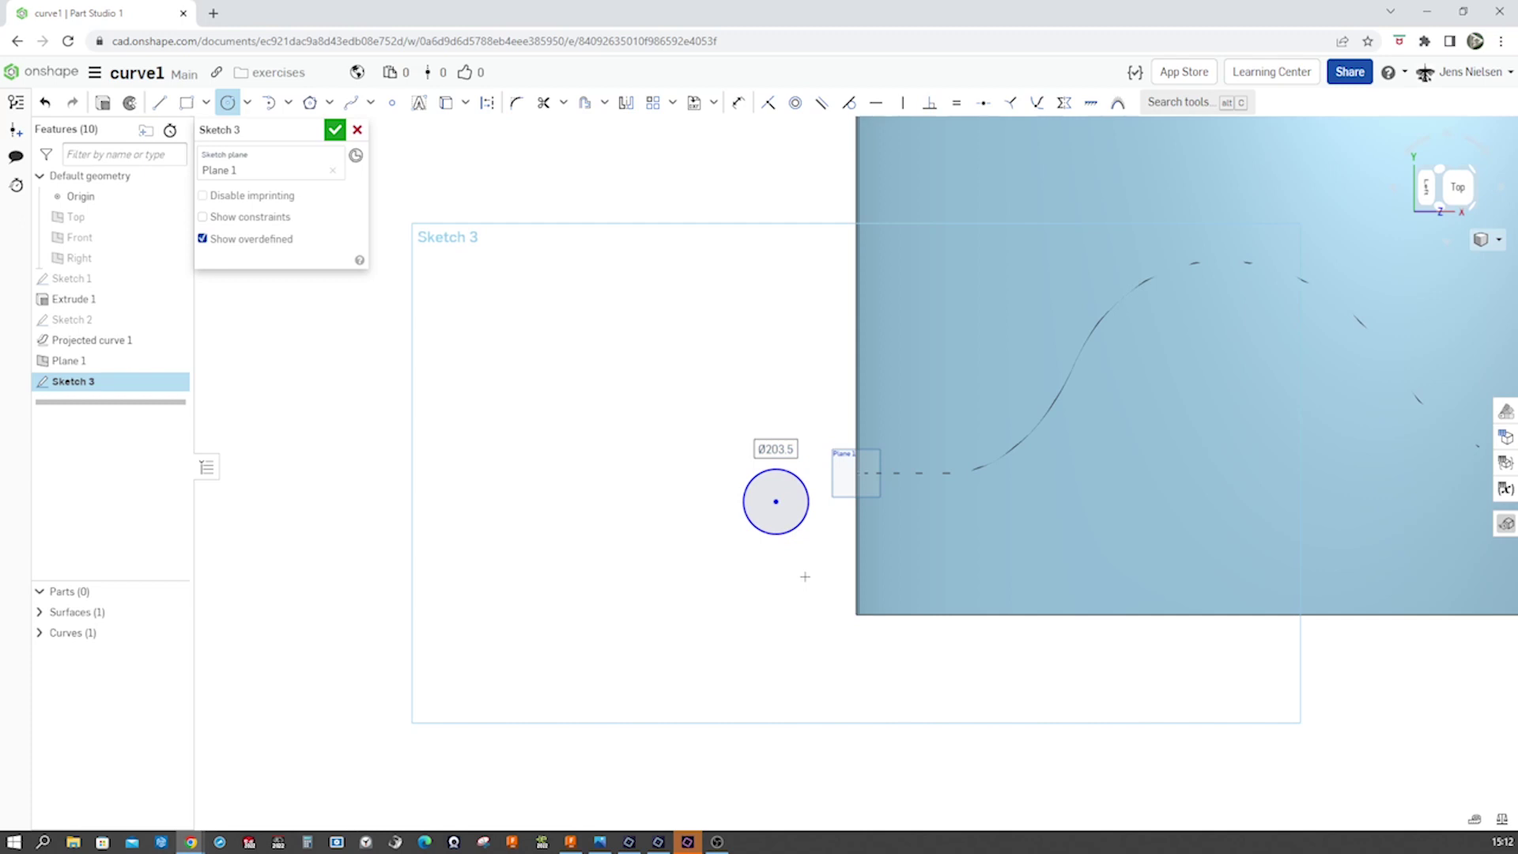
key(d)
click(761, 531)
click(750, 551)
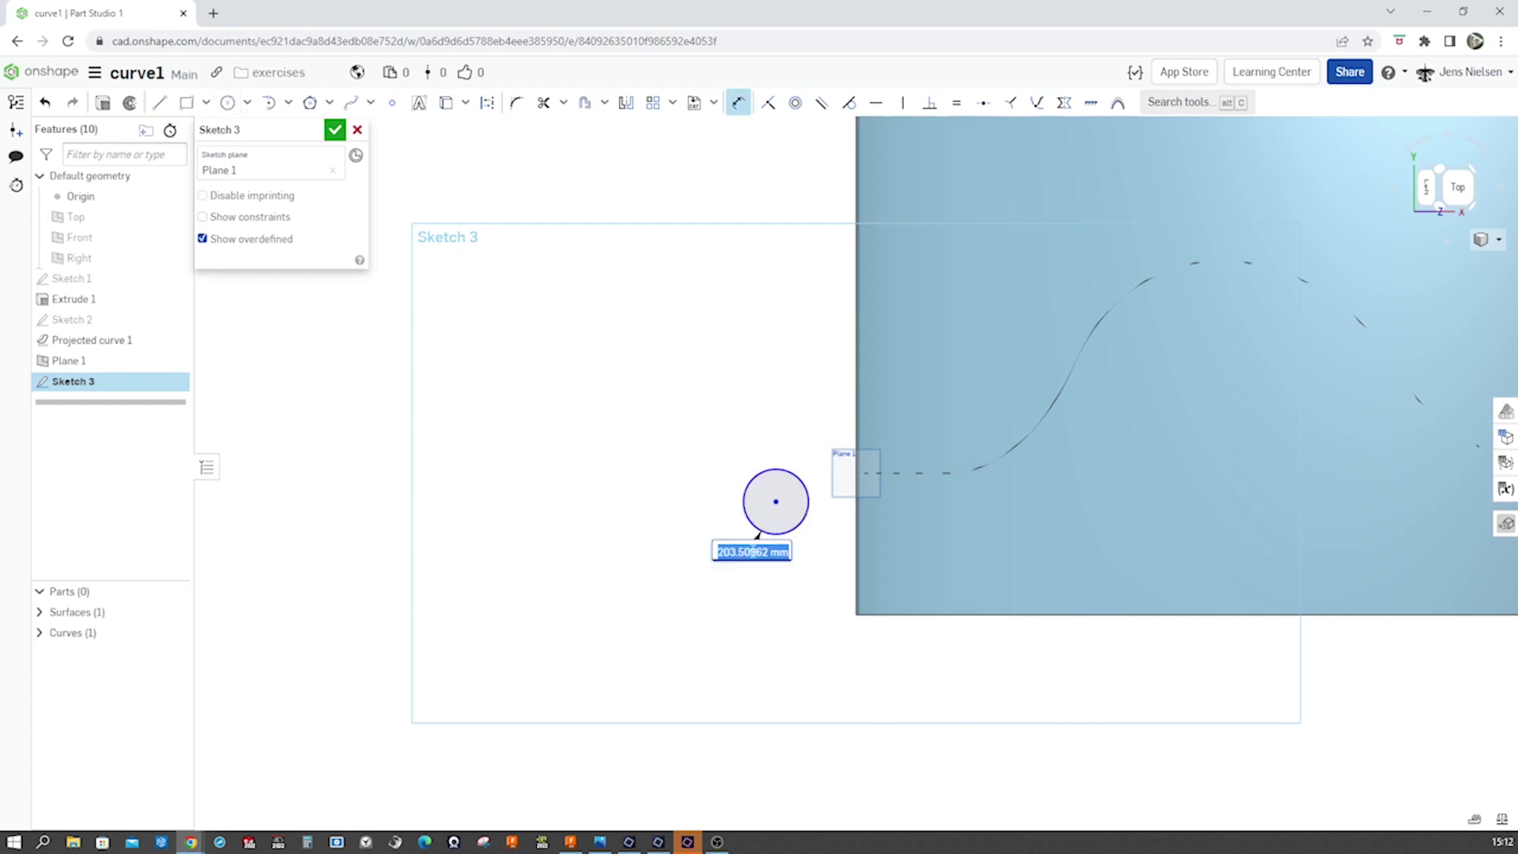
text(22)
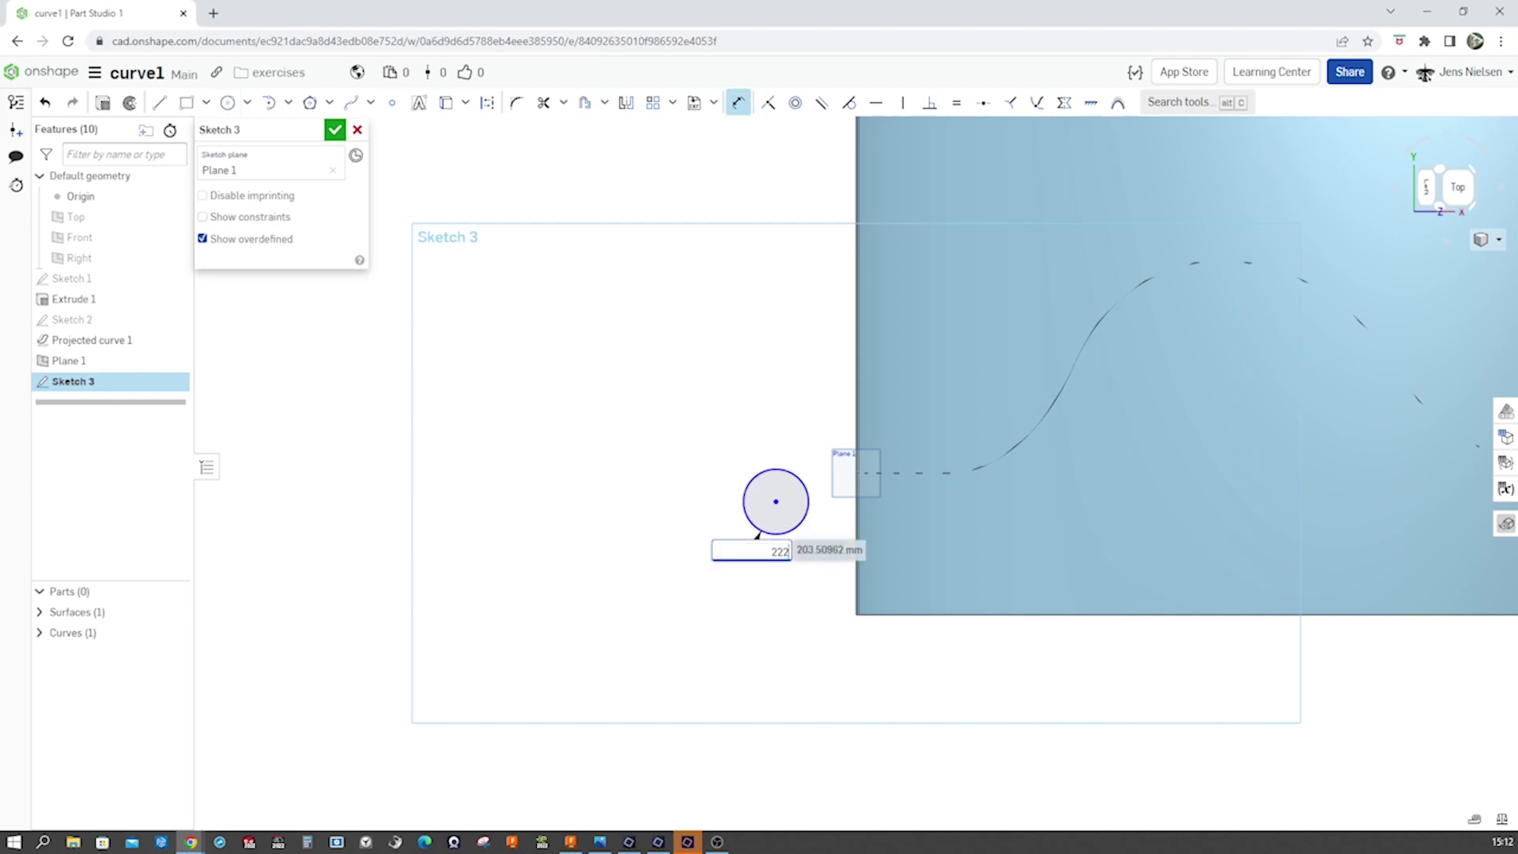
text(2)
key(Return)
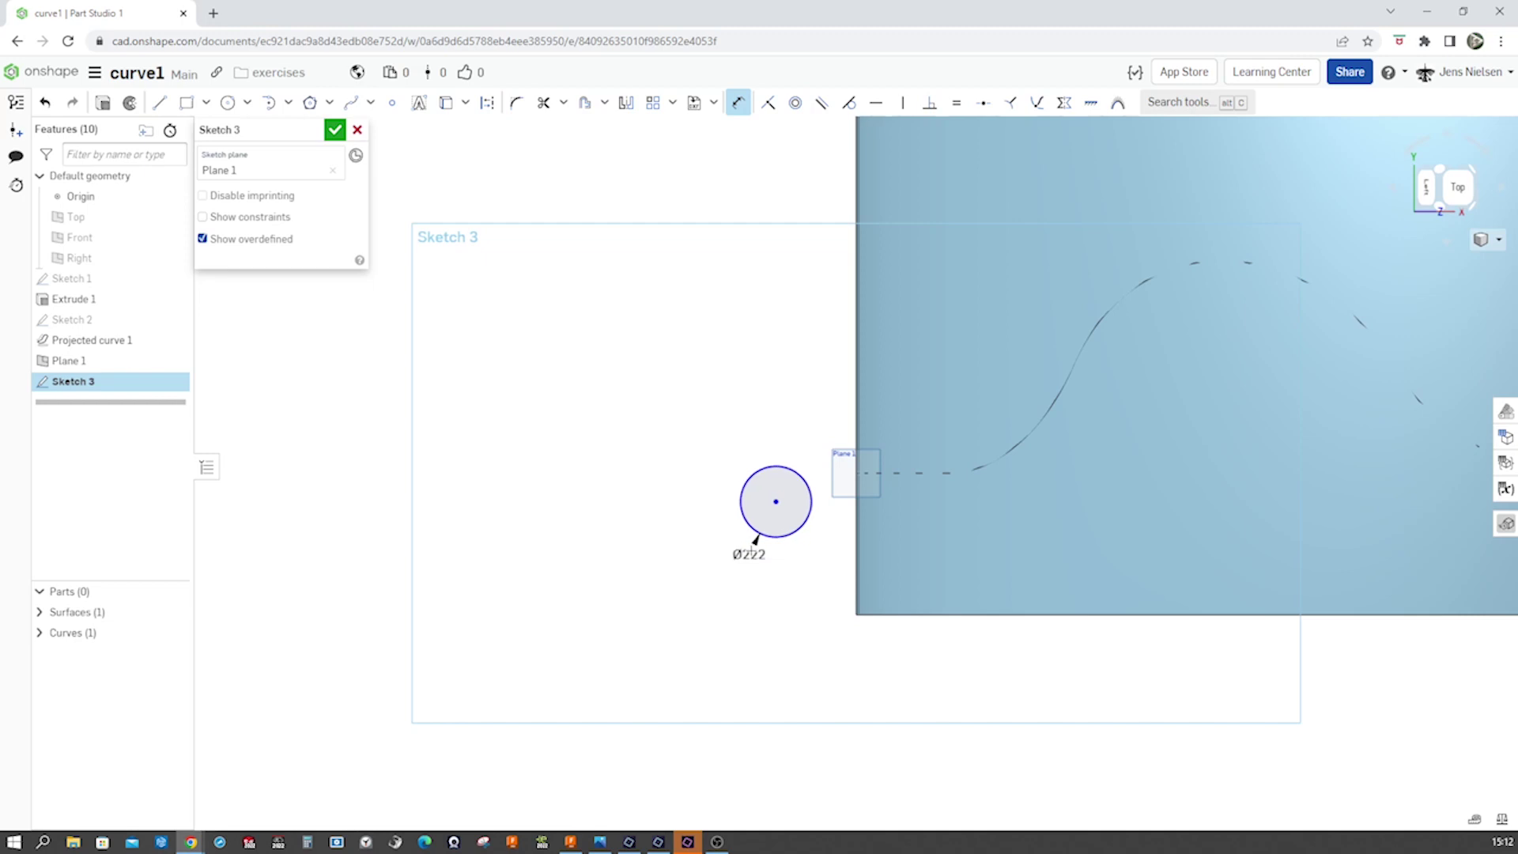
Step: Make the circle's centre coincident with the curve's start point, finish Sketch 3 and hide Plane 1
key(i)
click(772, 503)
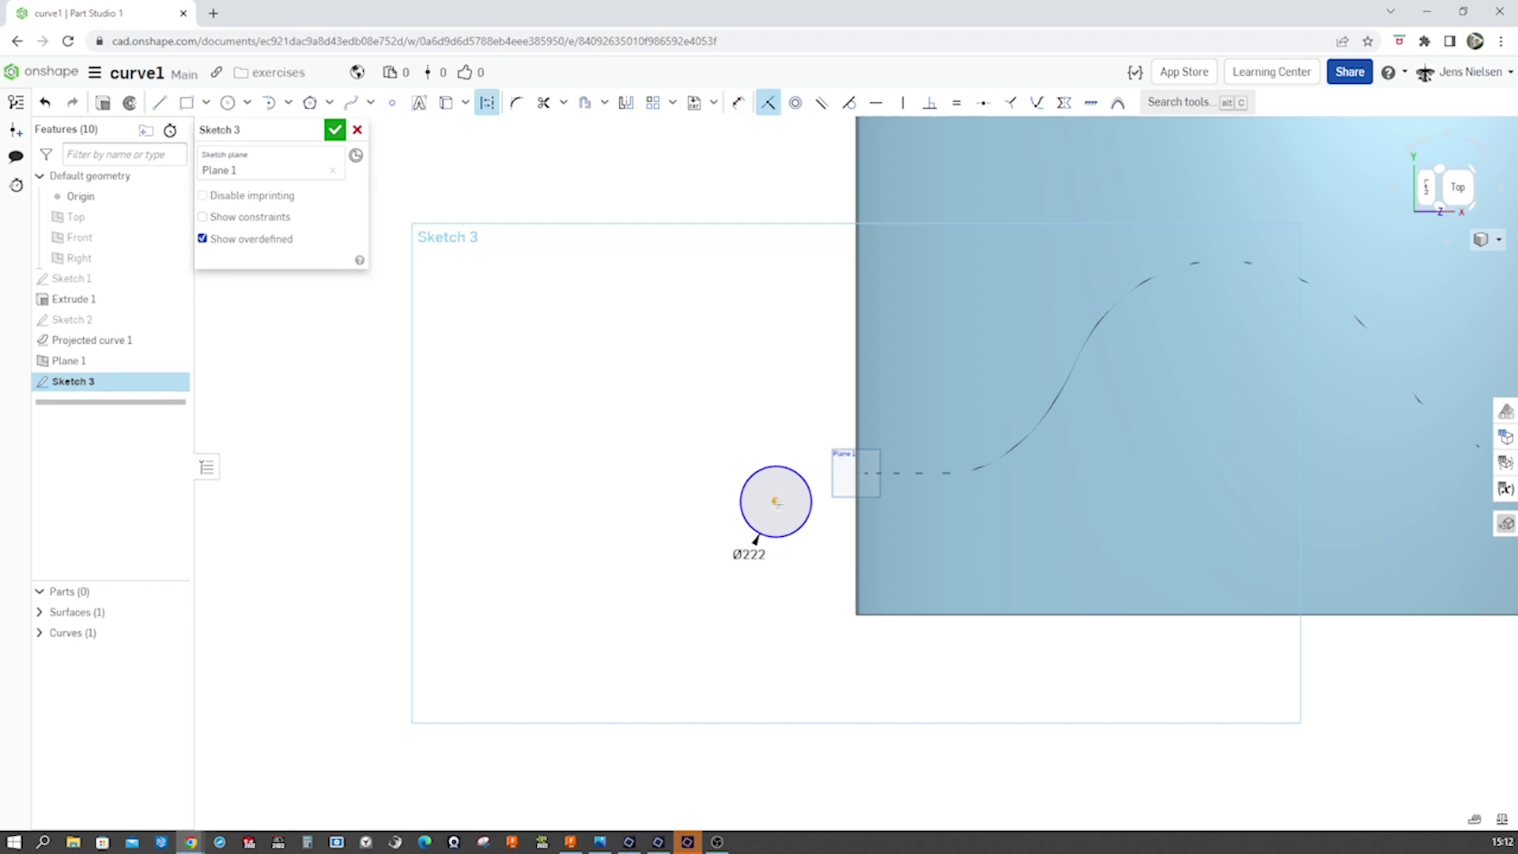
click(856, 474)
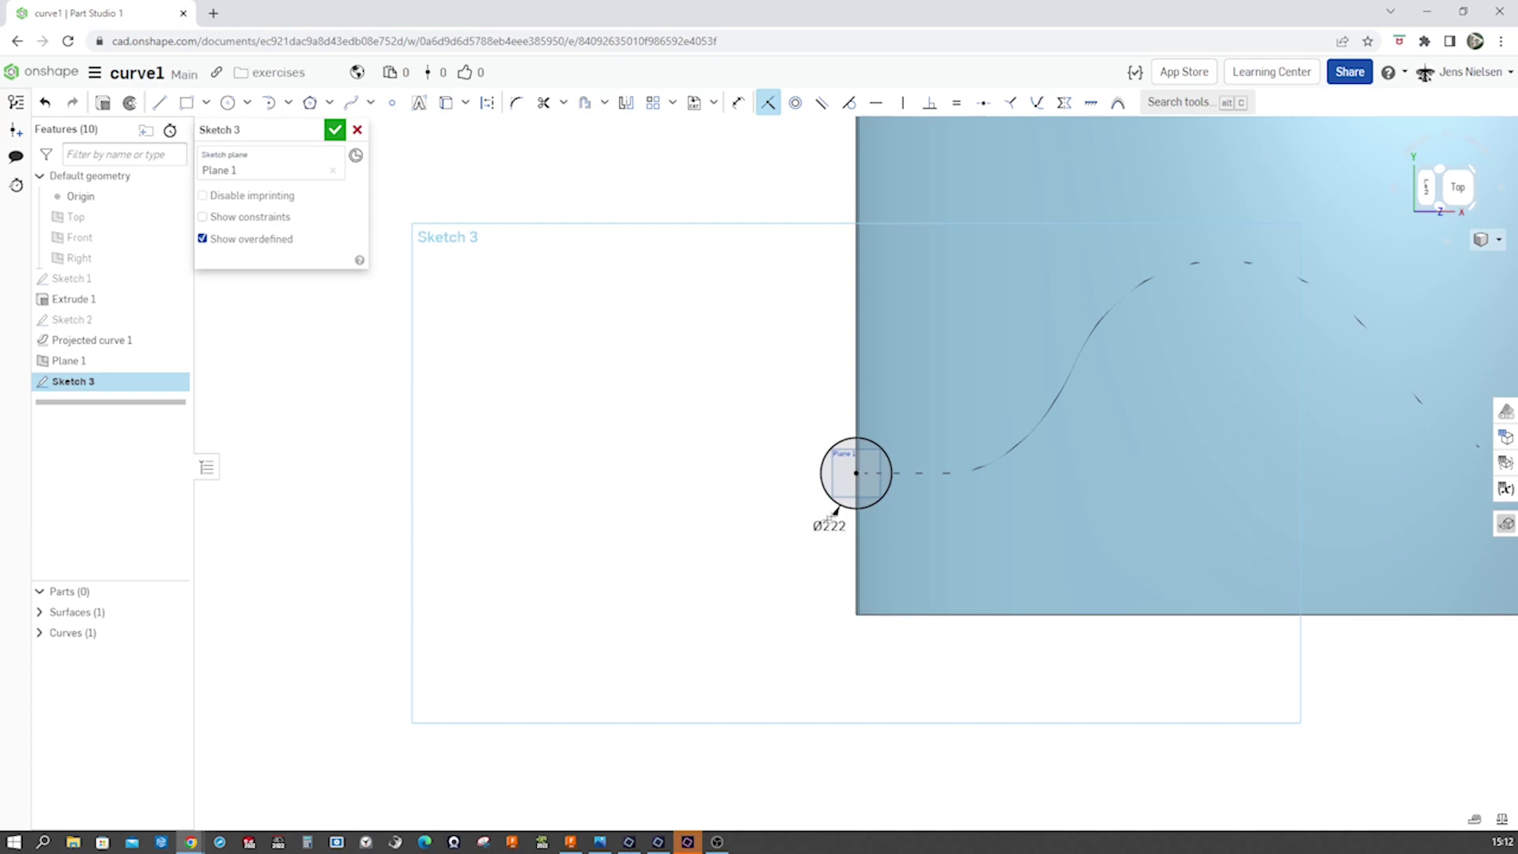
scroll(701, 436, down, 1)
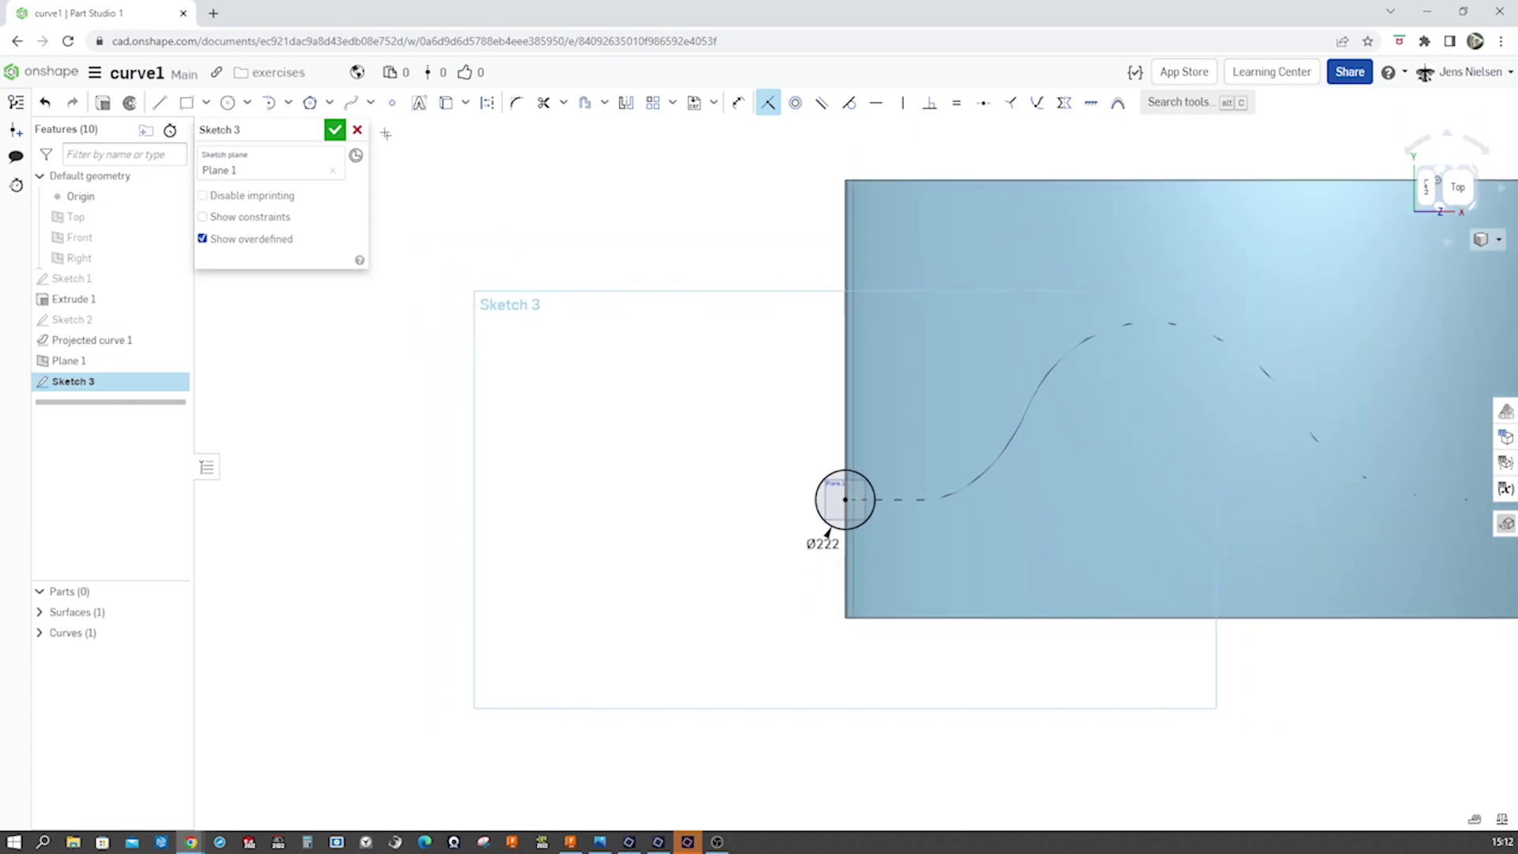
click(335, 131)
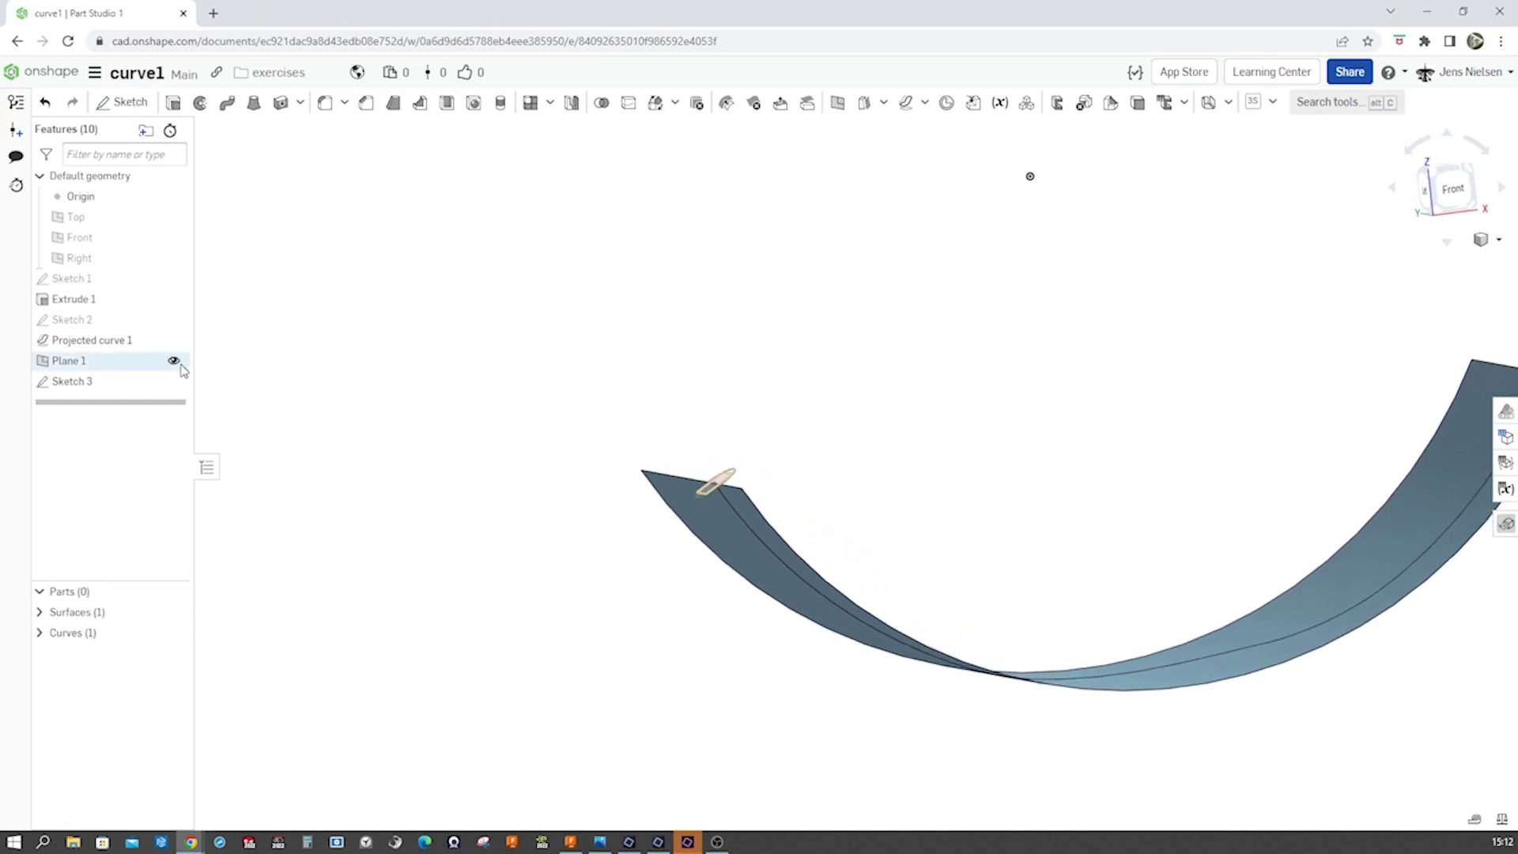
click(174, 361)
Step: Sweep the Ø222 circle along the projected Curve 1 as a surface tube
key(shift+7)
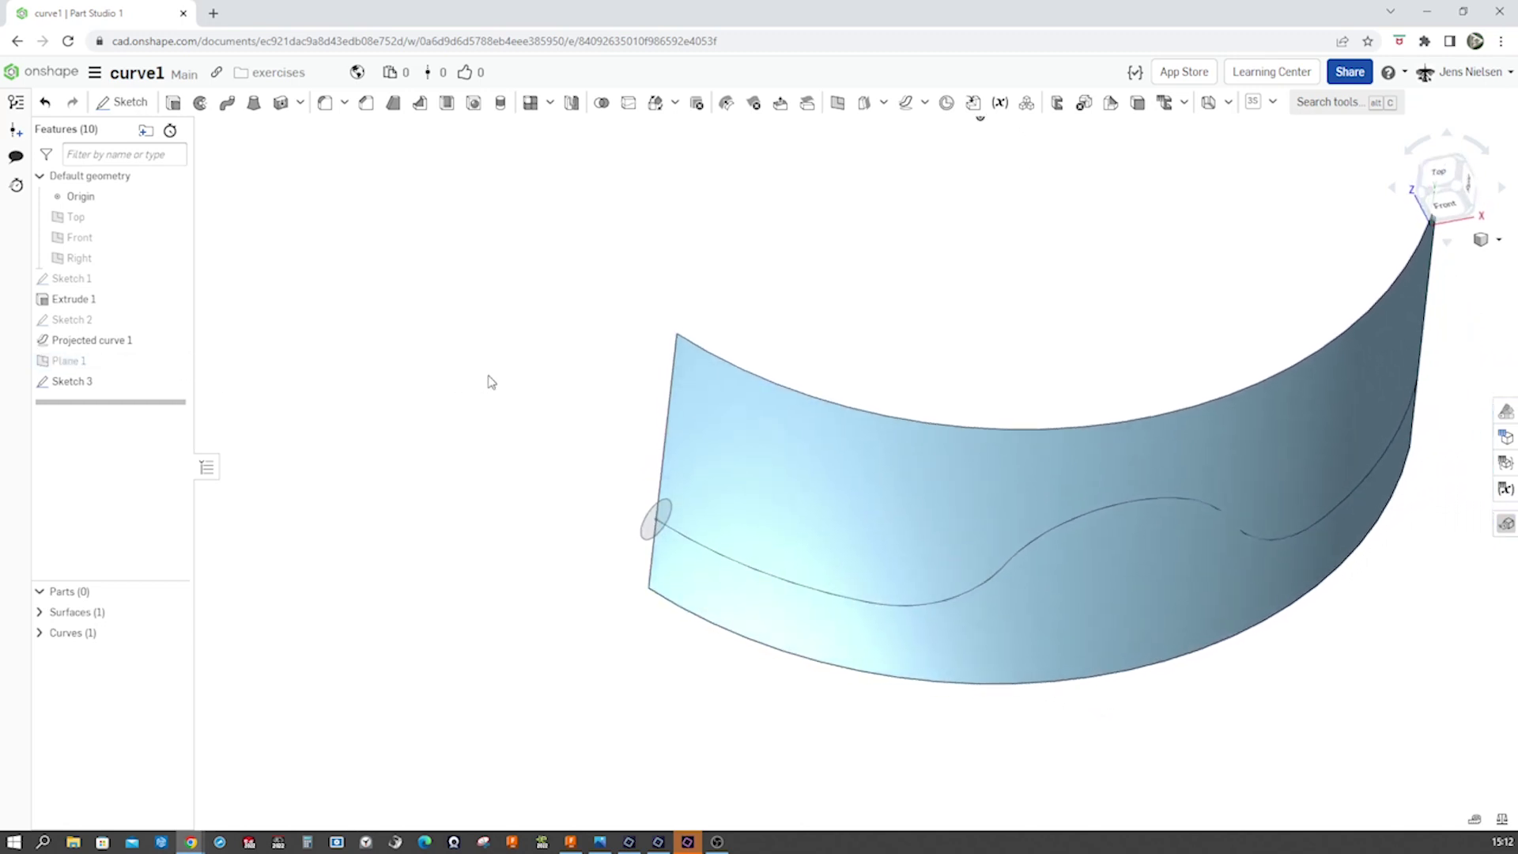
click(227, 104)
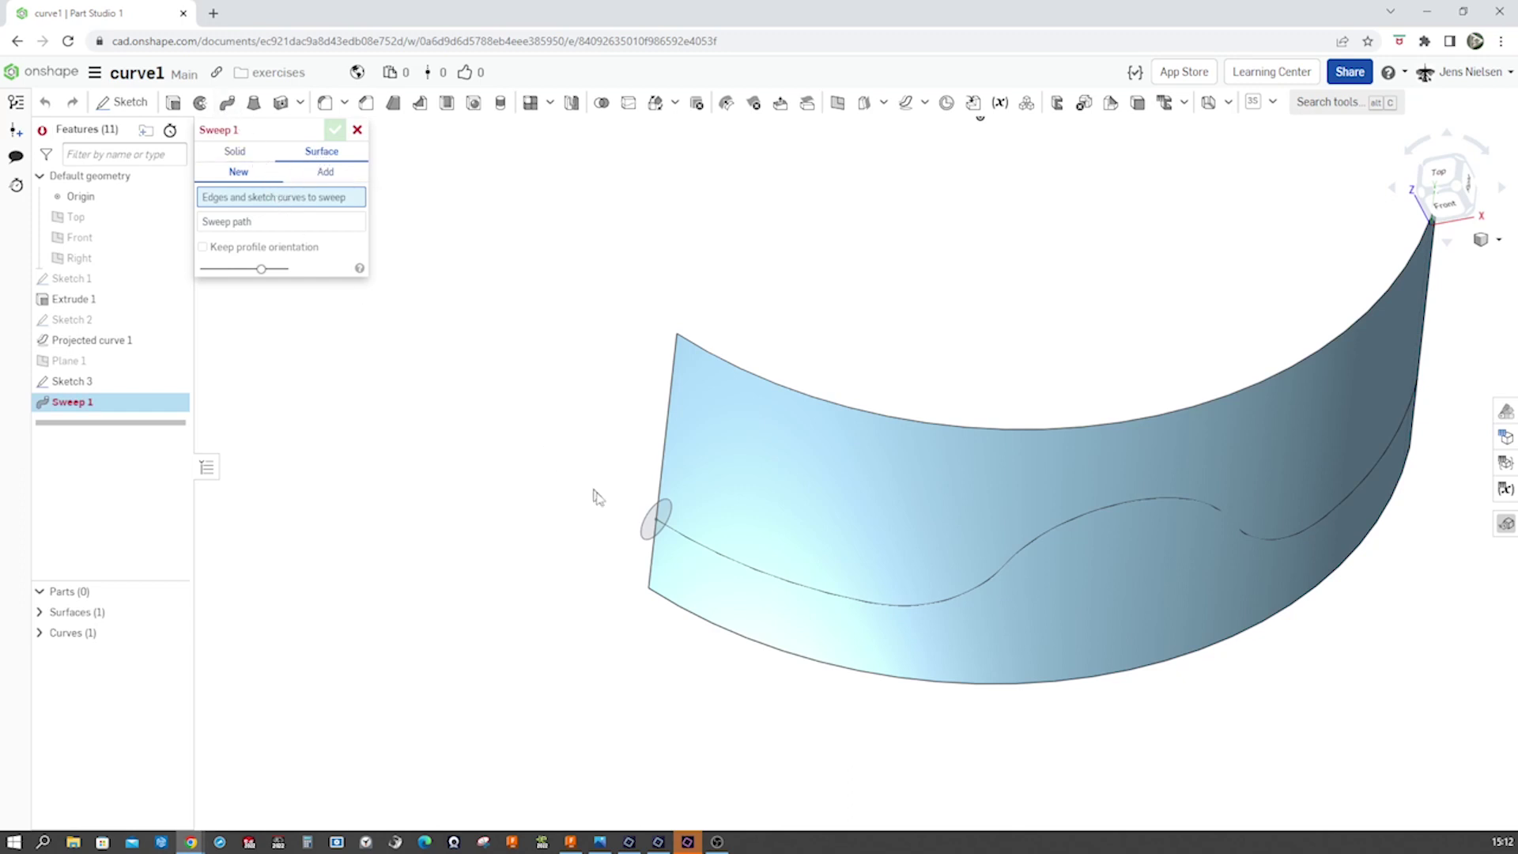
click(645, 546)
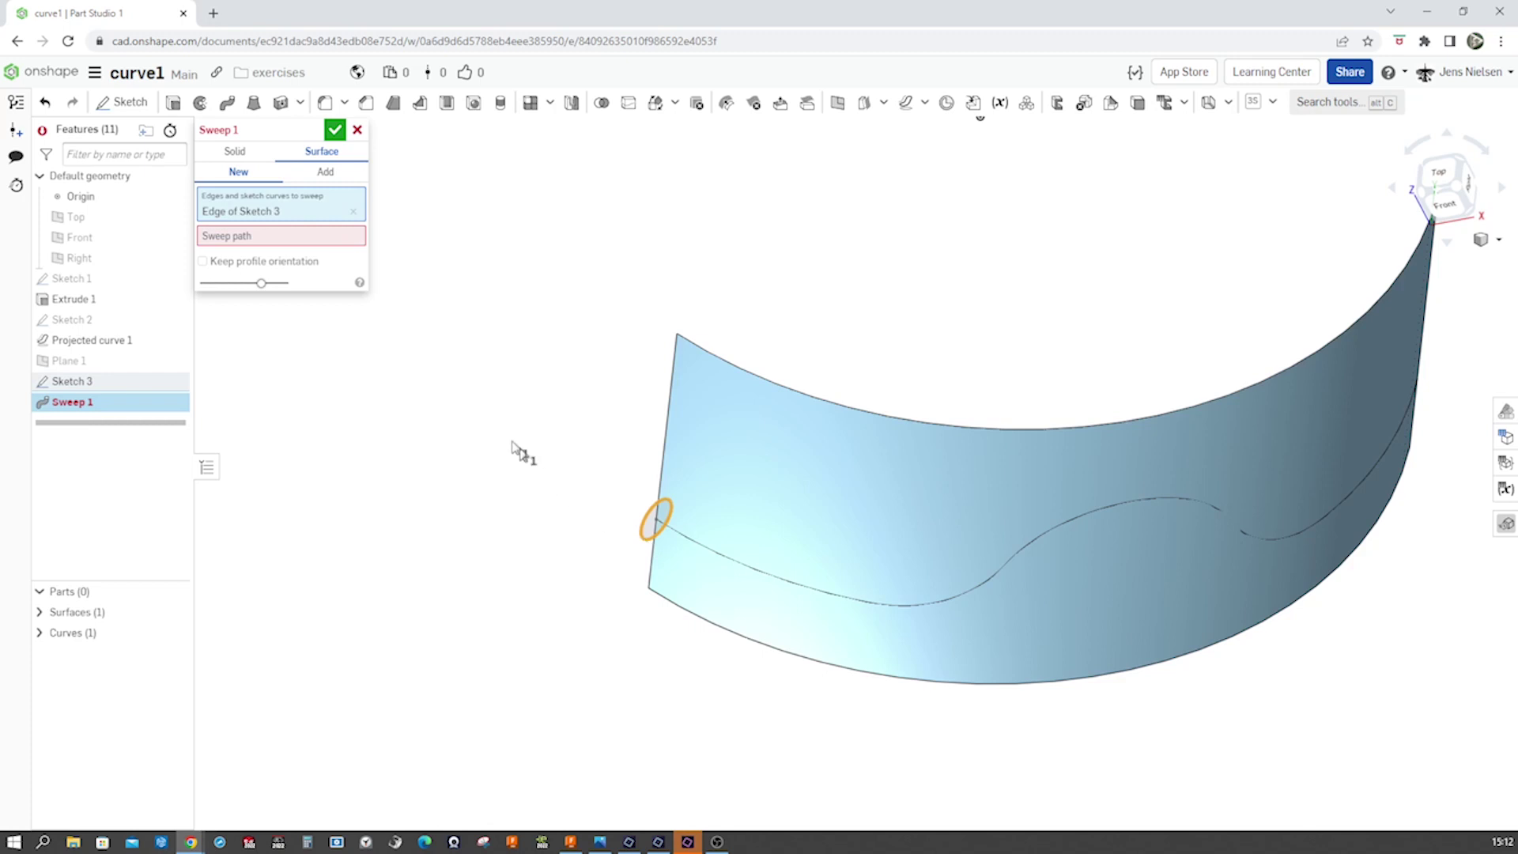
click(693, 542)
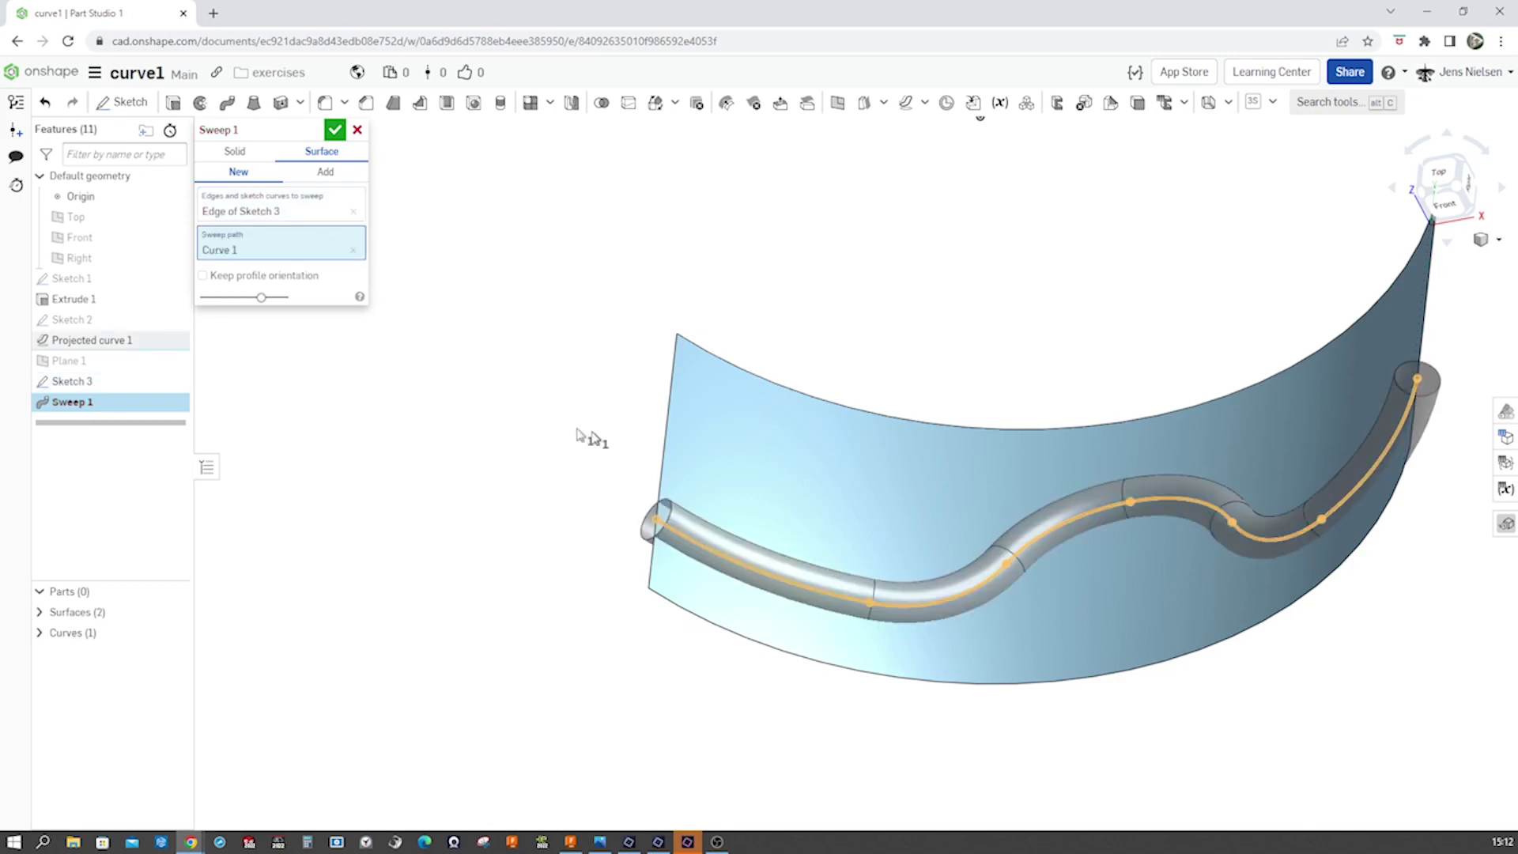
right_drag(593, 434, 501, 407)
click(335, 130)
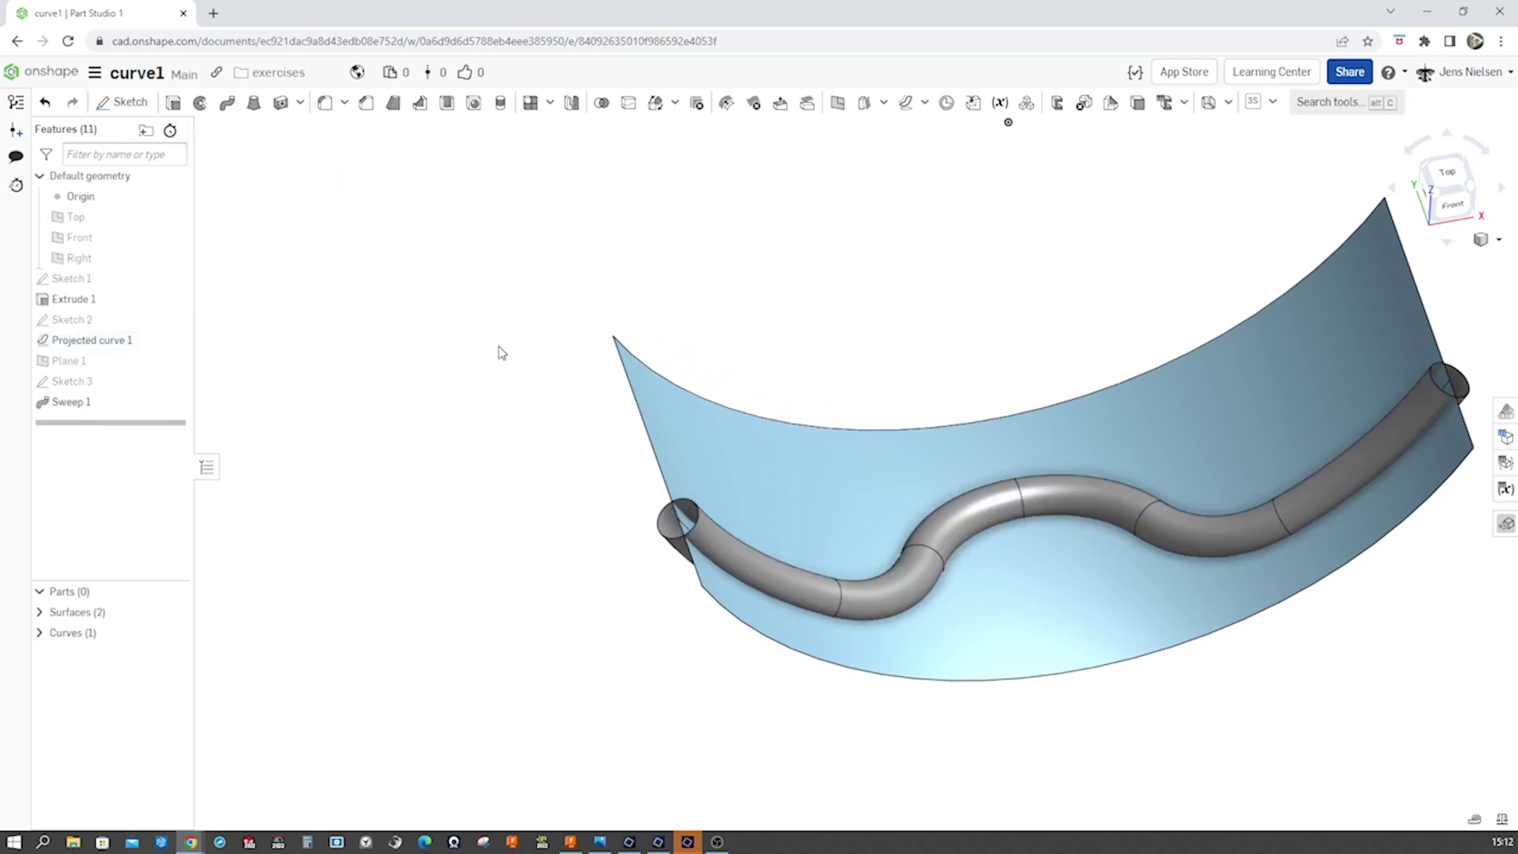
key(Left)
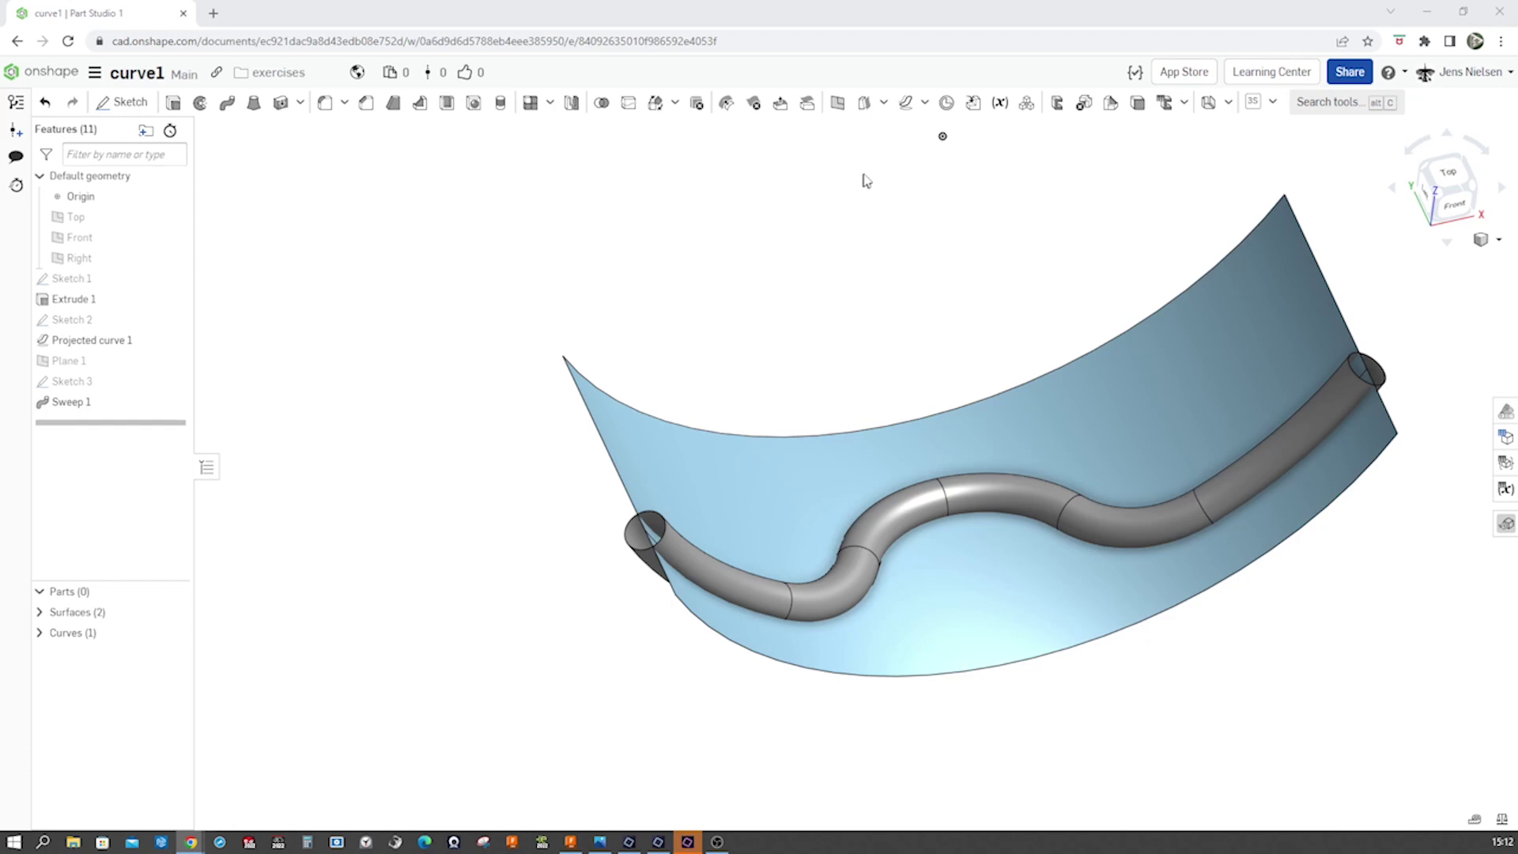
Step: Mutually trim the tube (first surface) against the curved sheet (second surface) with Merge on
click(883, 103)
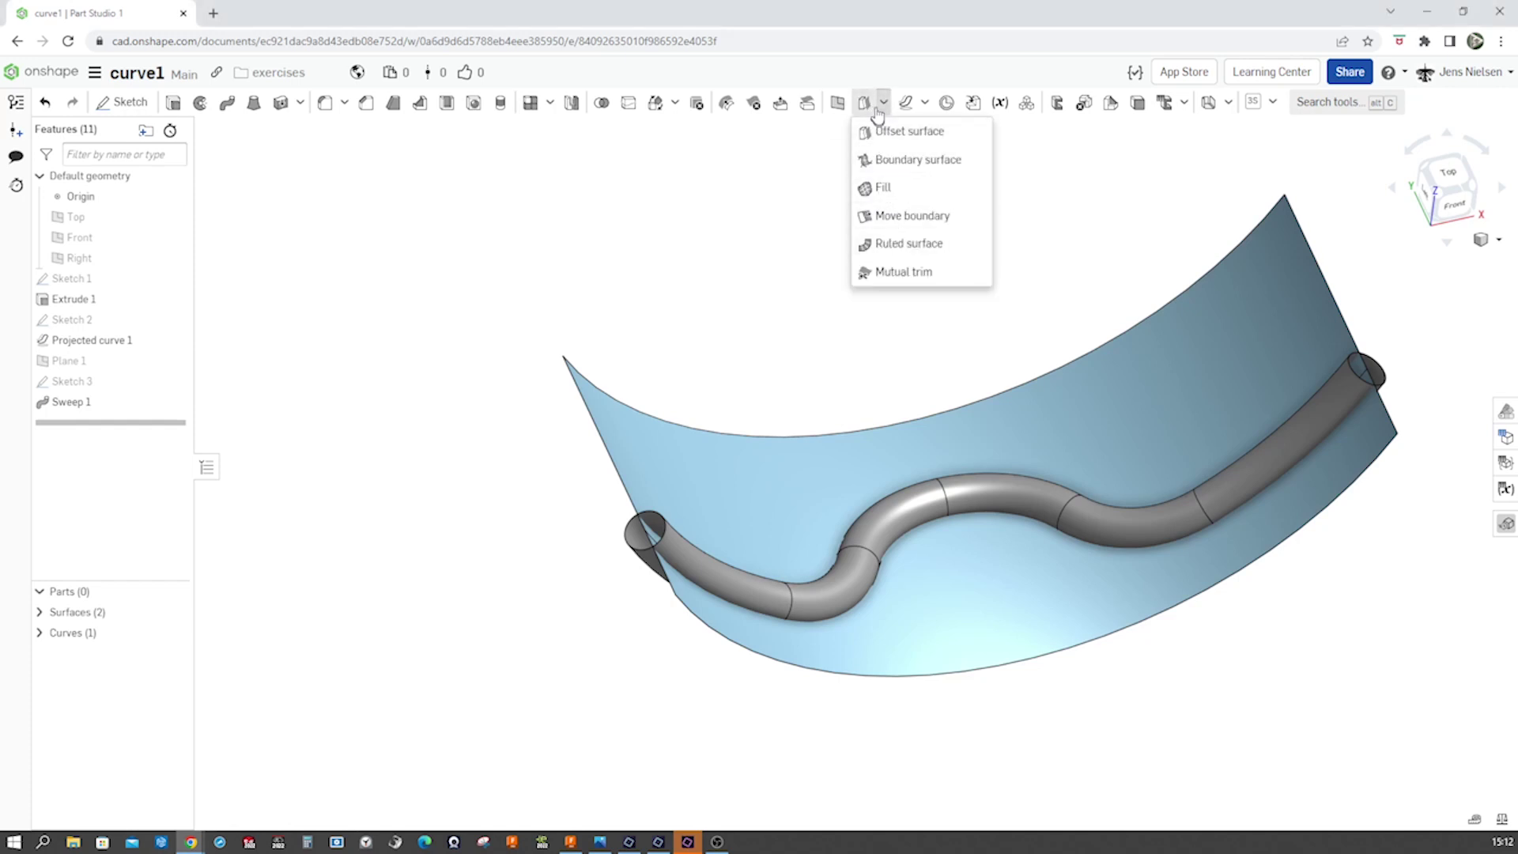
click(892, 275)
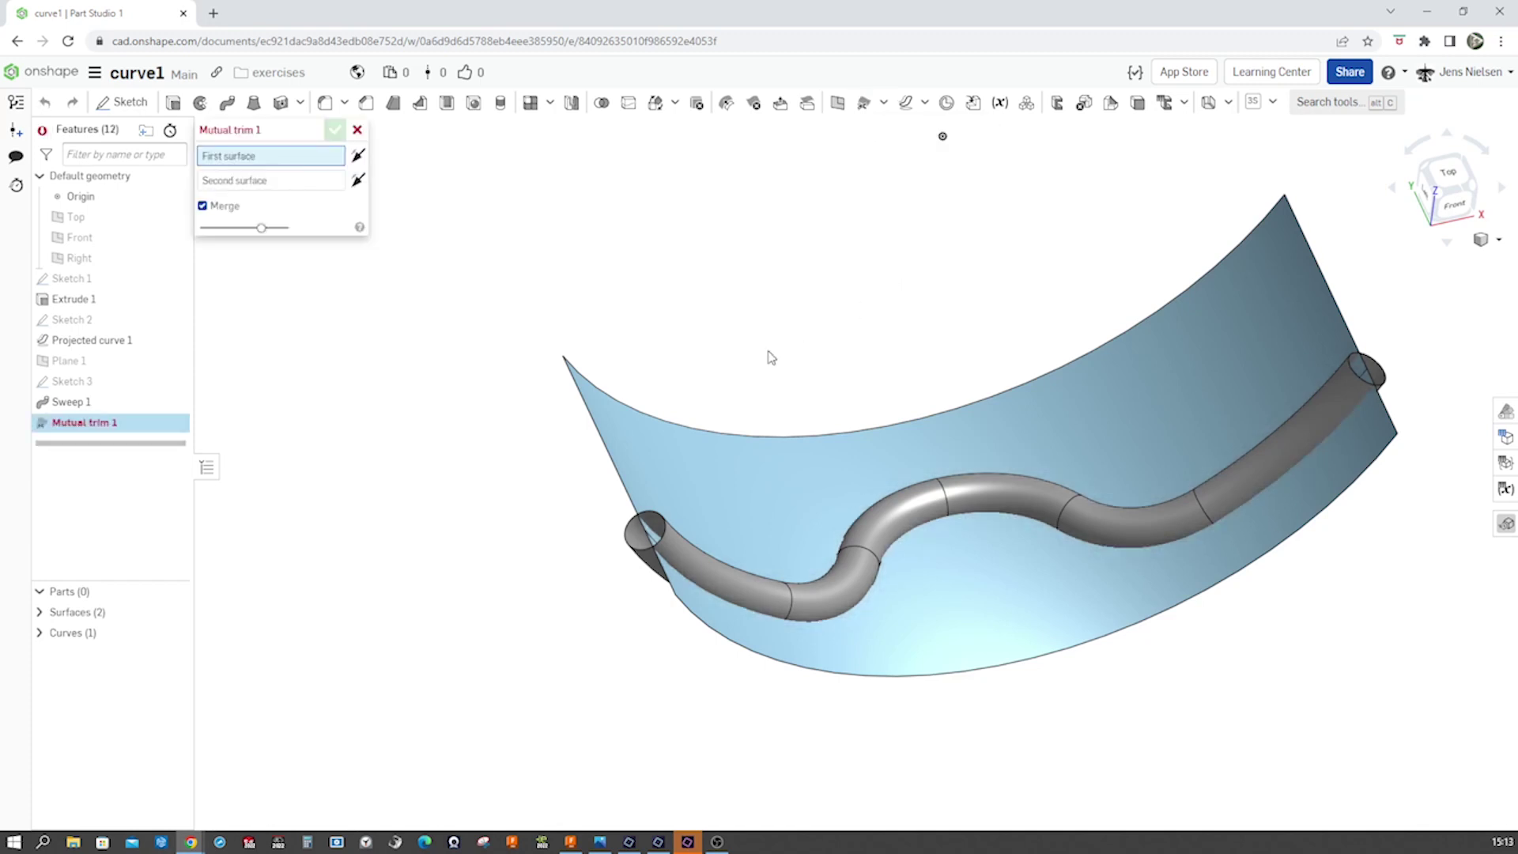
scroll(771, 357, up, 5)
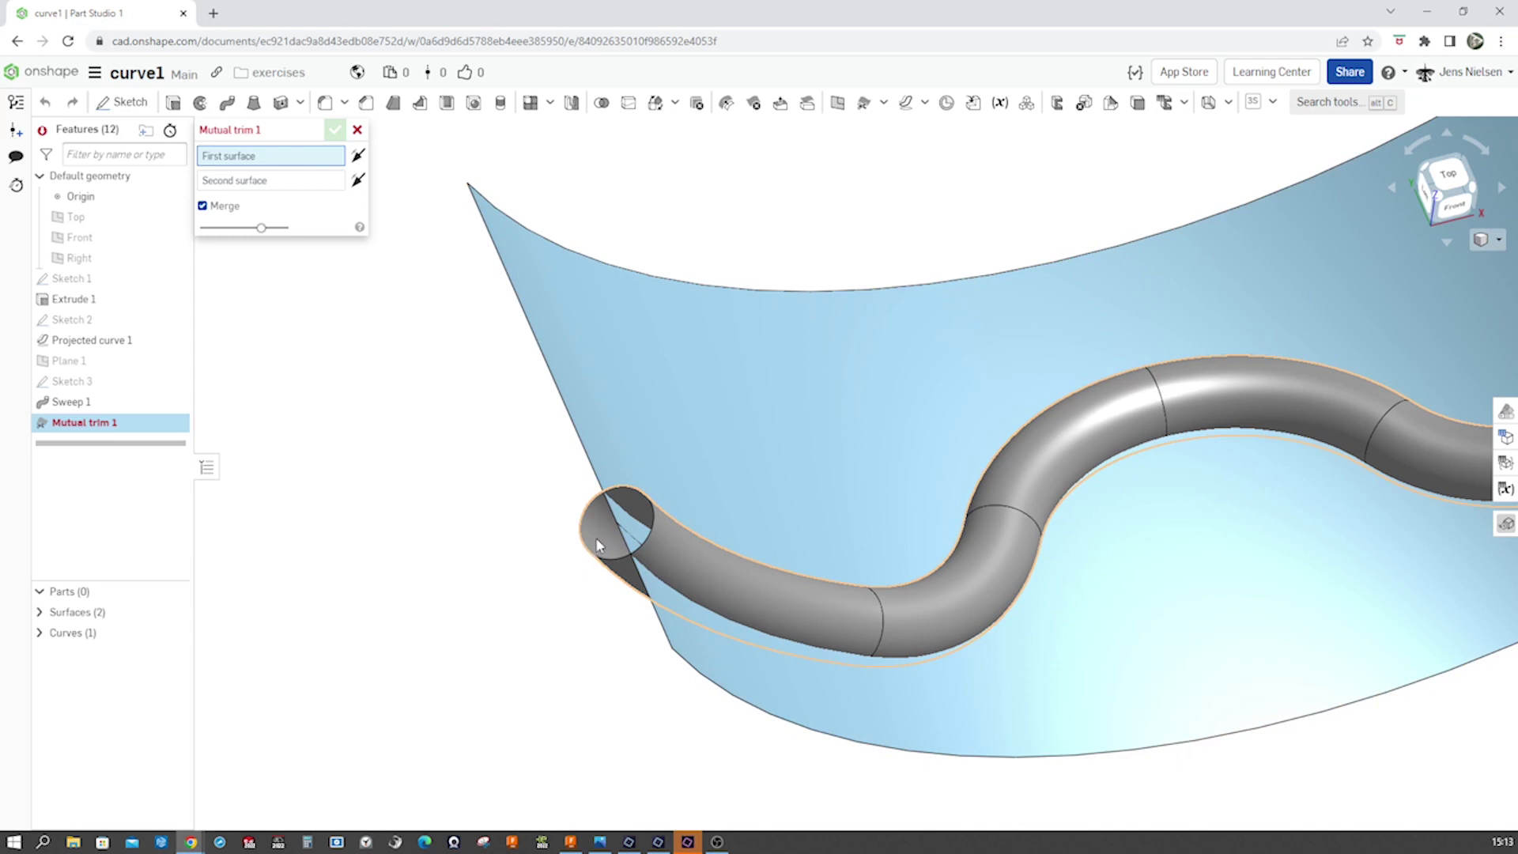
right_drag(466, 395, 637, 506)
scroll(437, 374, down, 3)
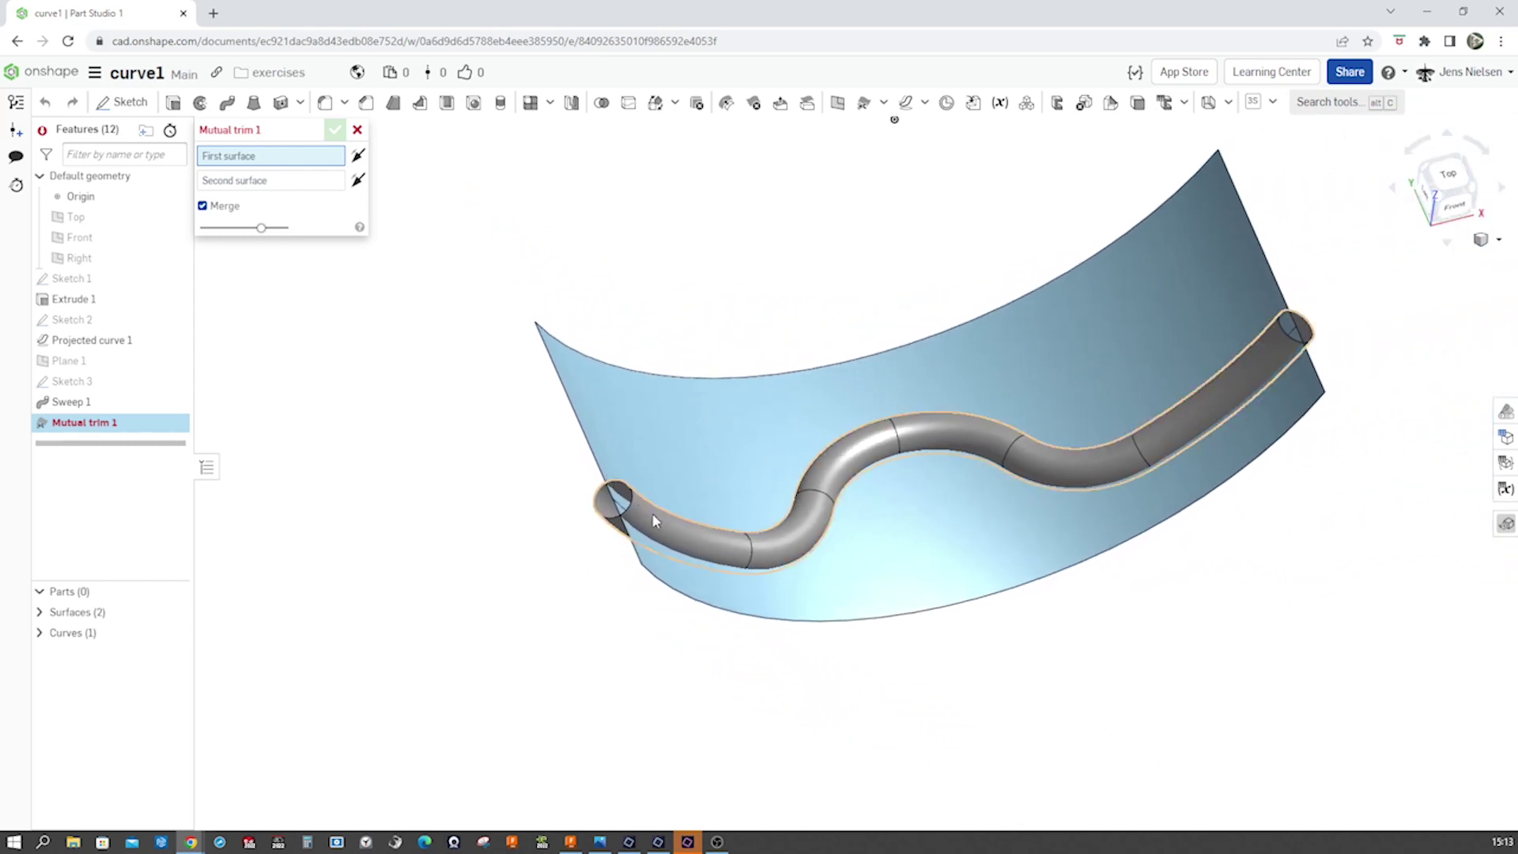
click(653, 517)
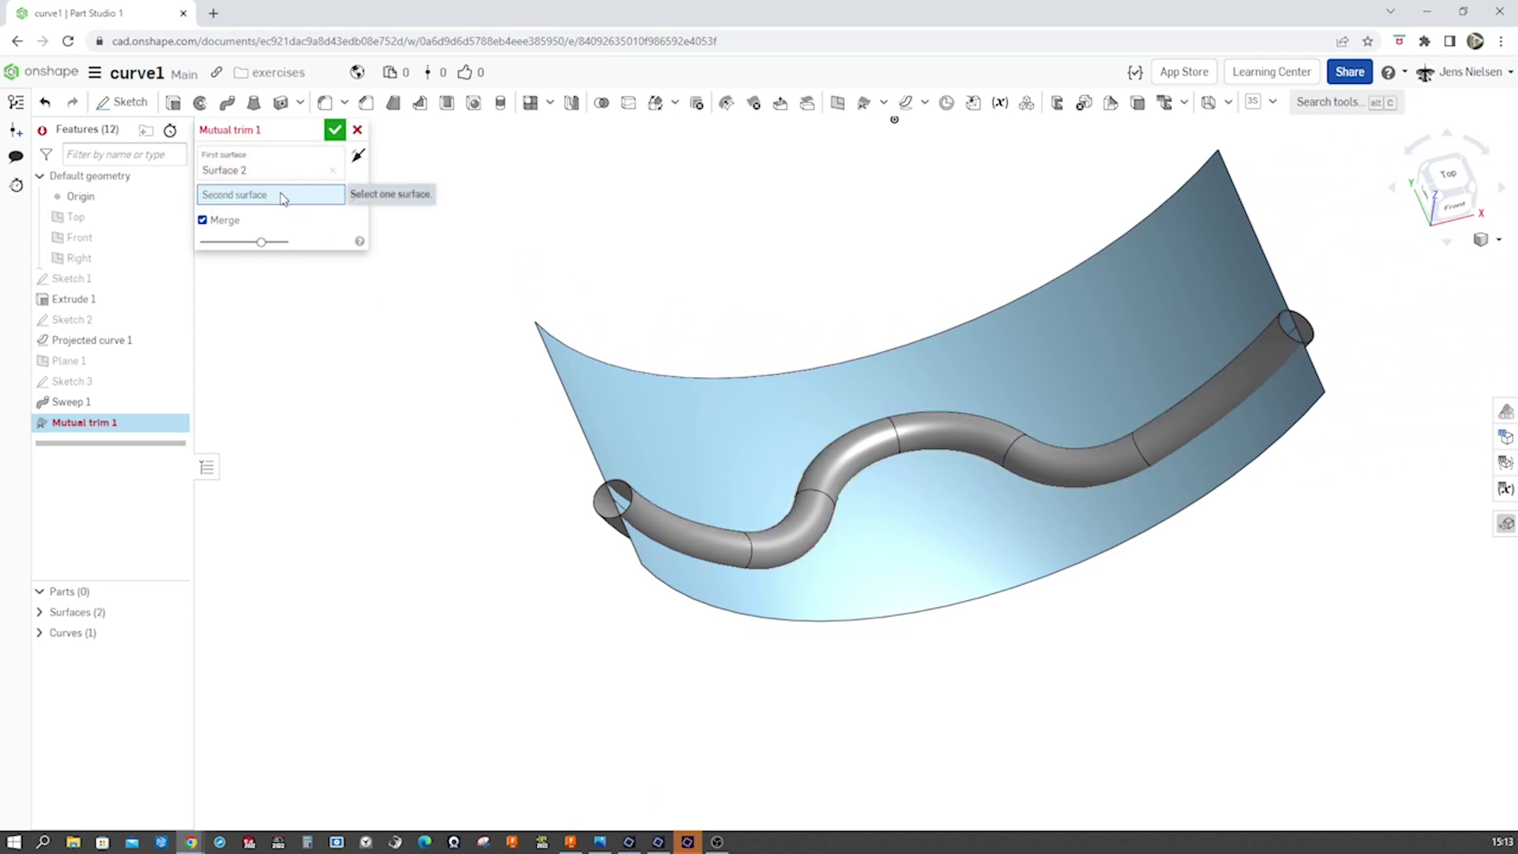
click(589, 413)
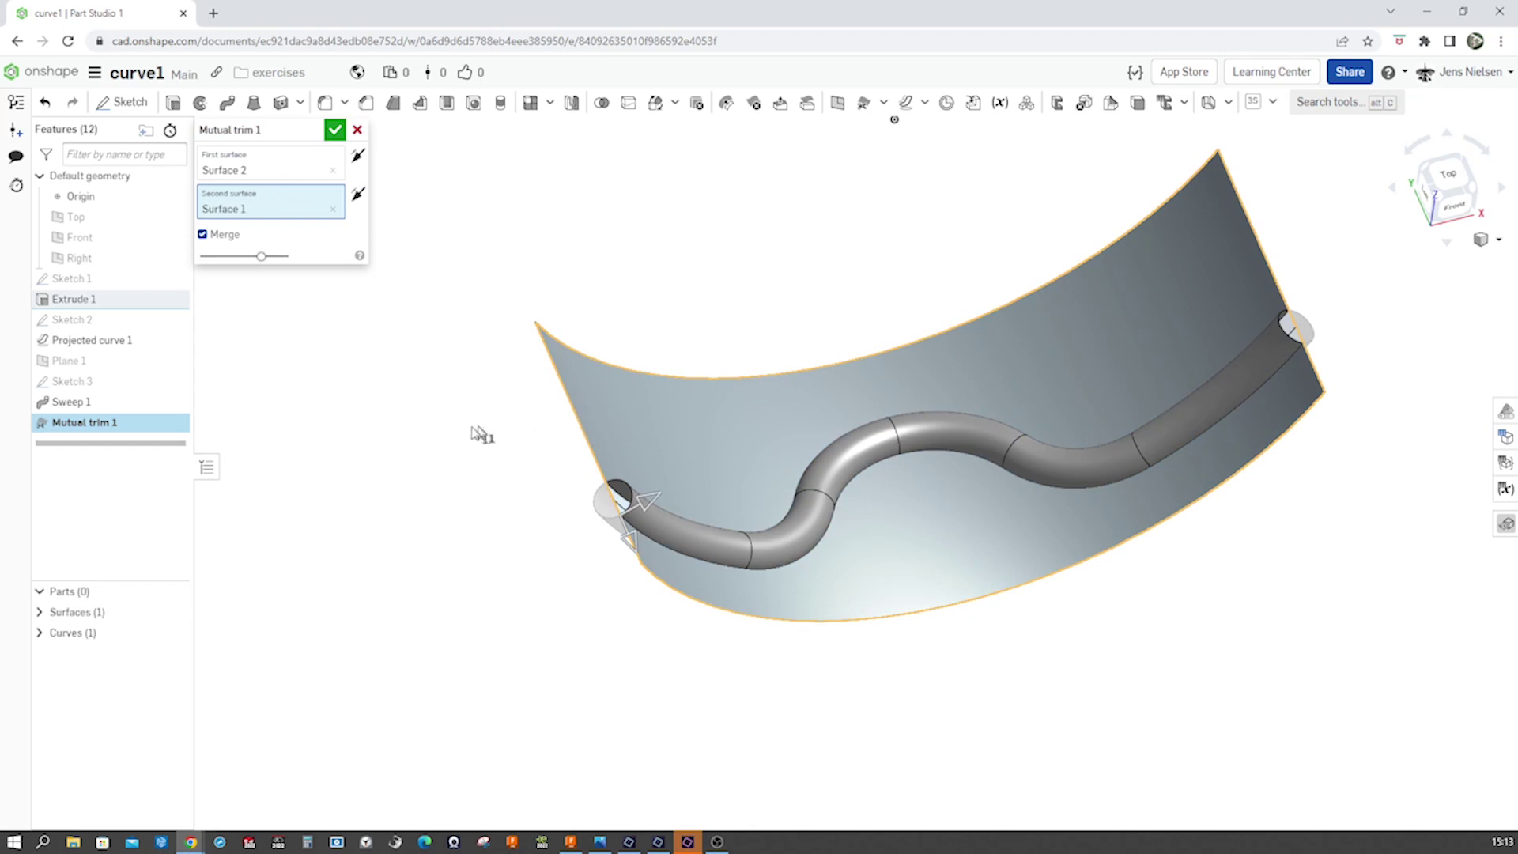
key(Left)
key(Left)
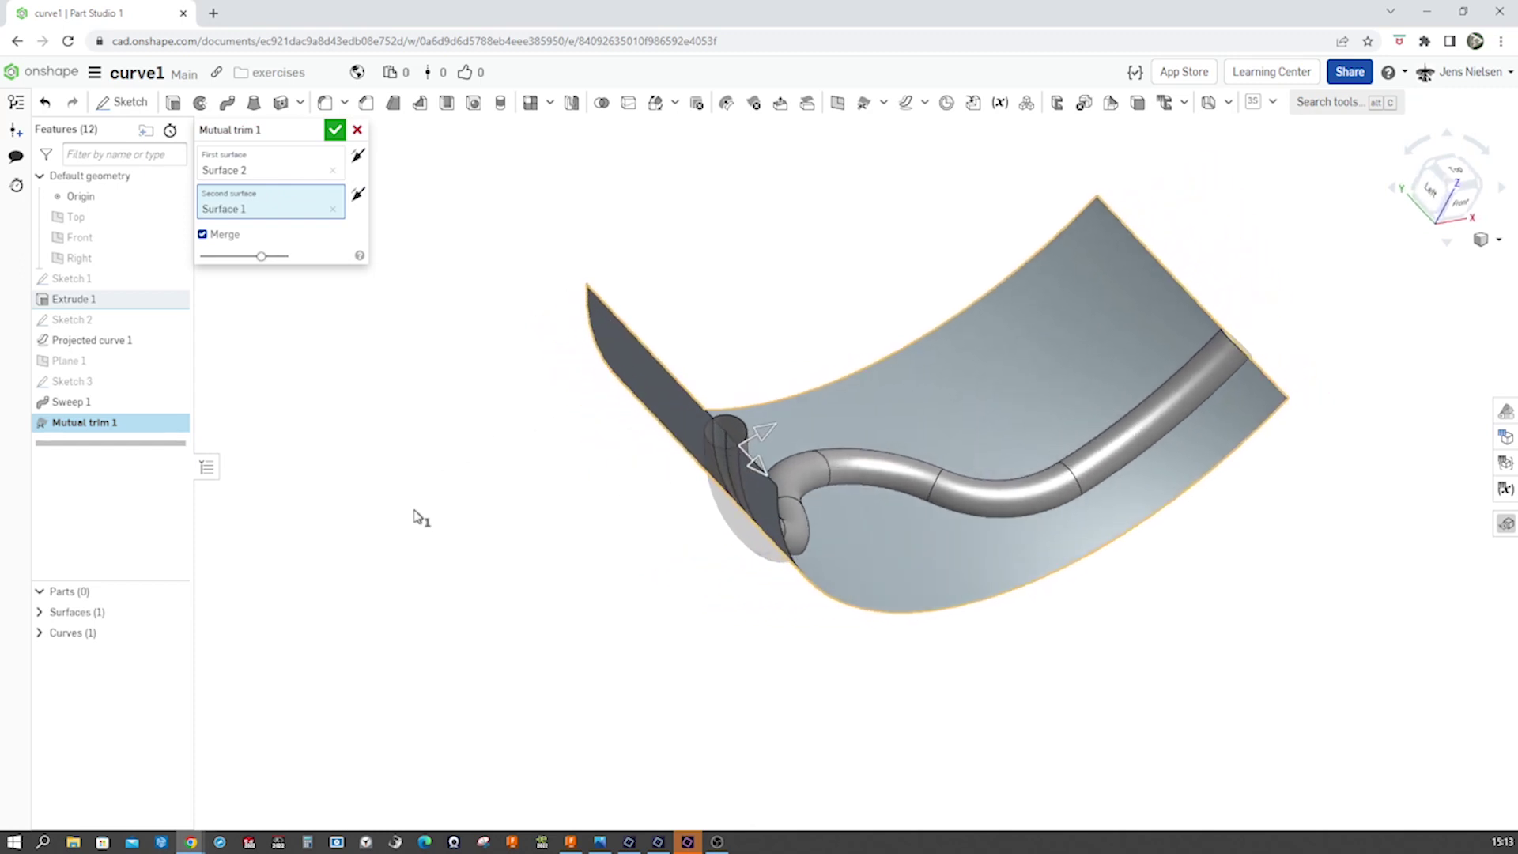
click(335, 132)
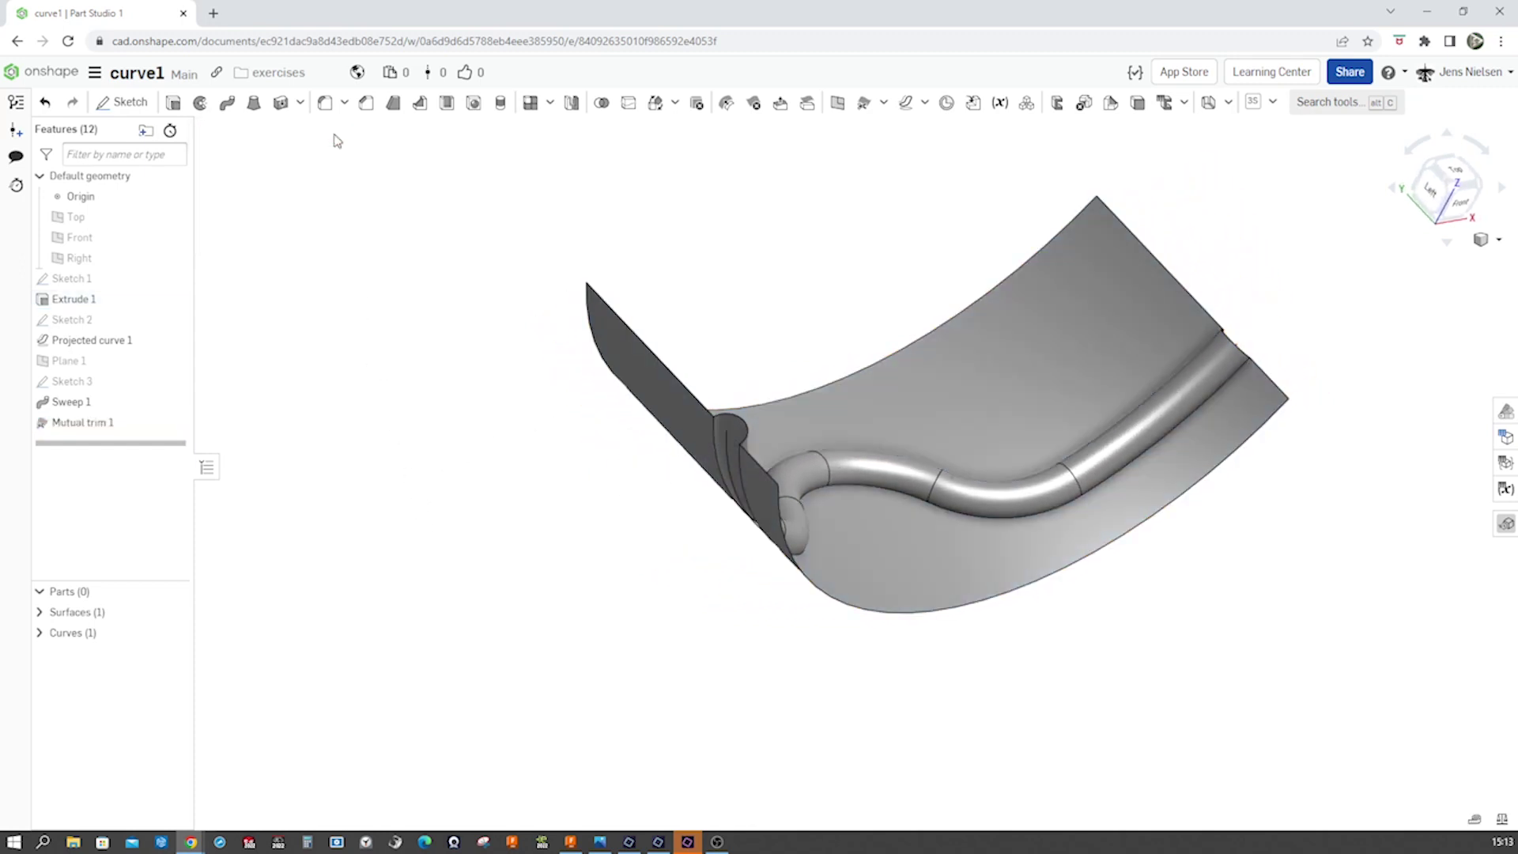
key(Up)
key(Up)
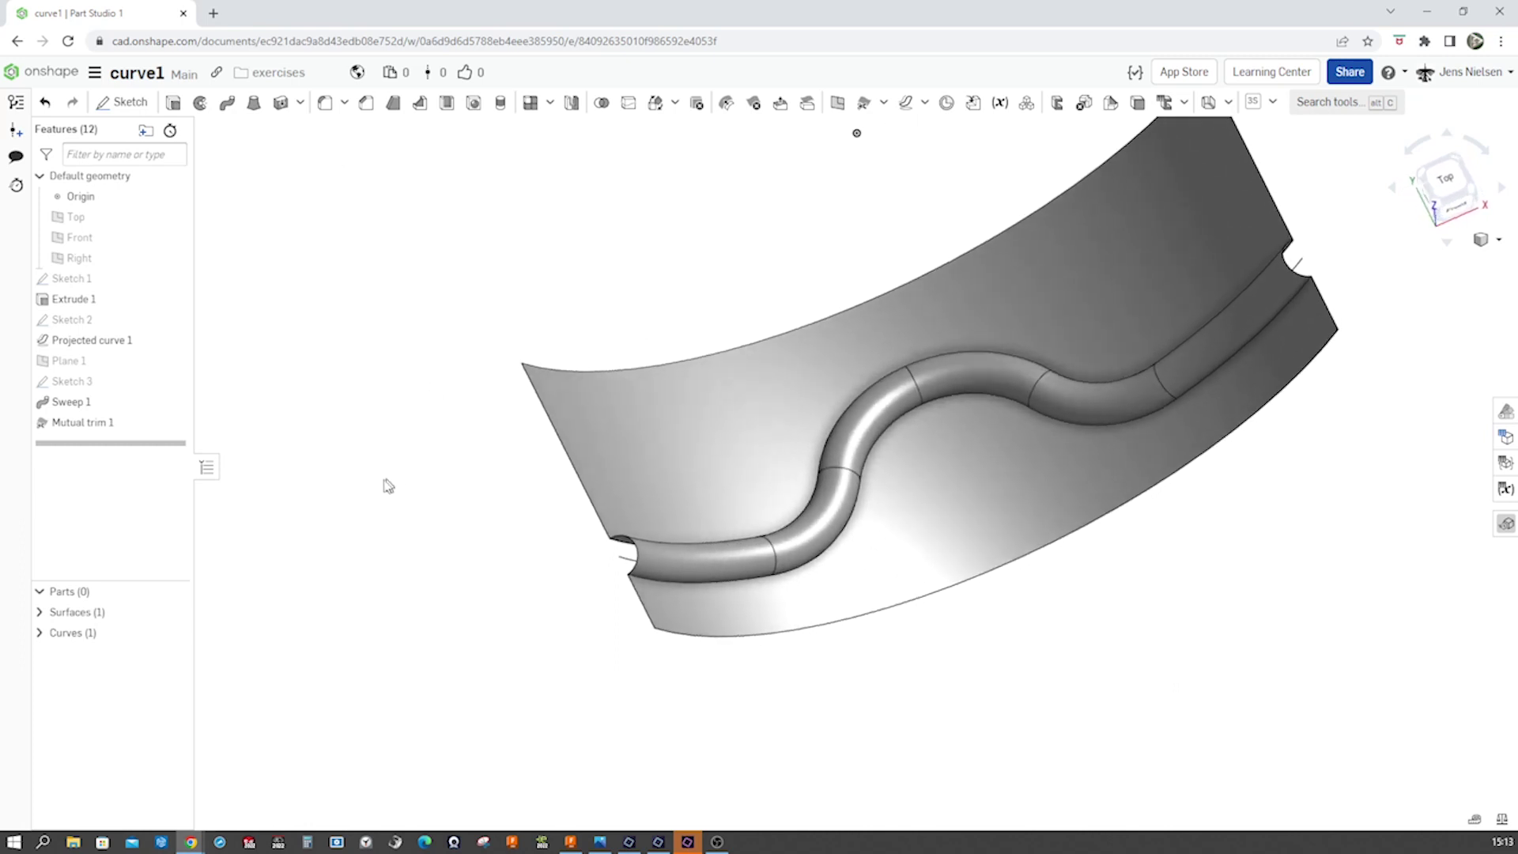
Step: Re-edit Mutual trim 1 with both surfaces and Merge ticked, and confirm the single merged surface
right_click(116, 427)
click(168, 455)
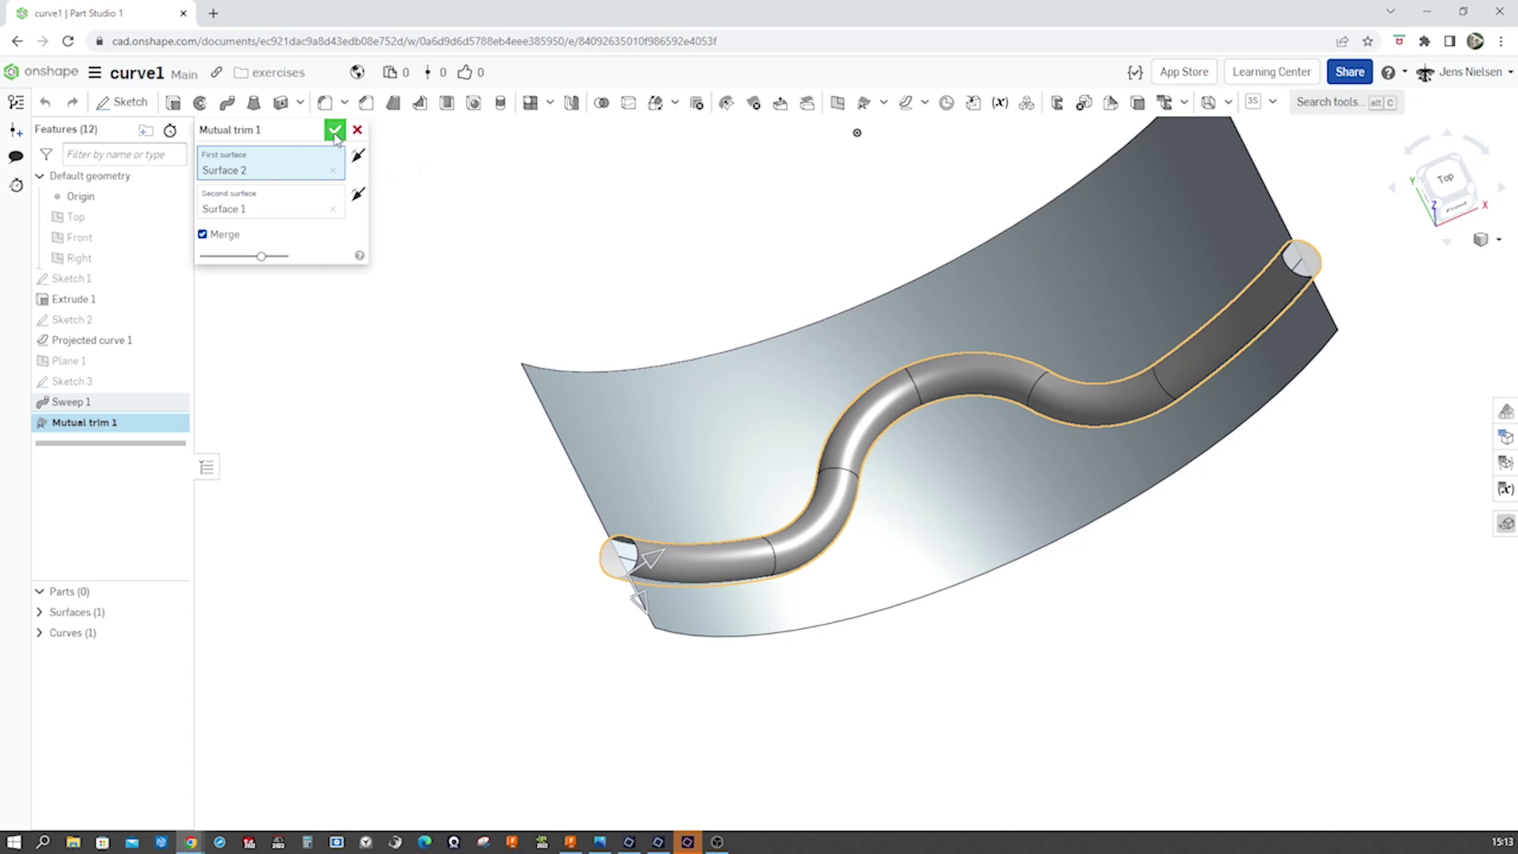
click(335, 130)
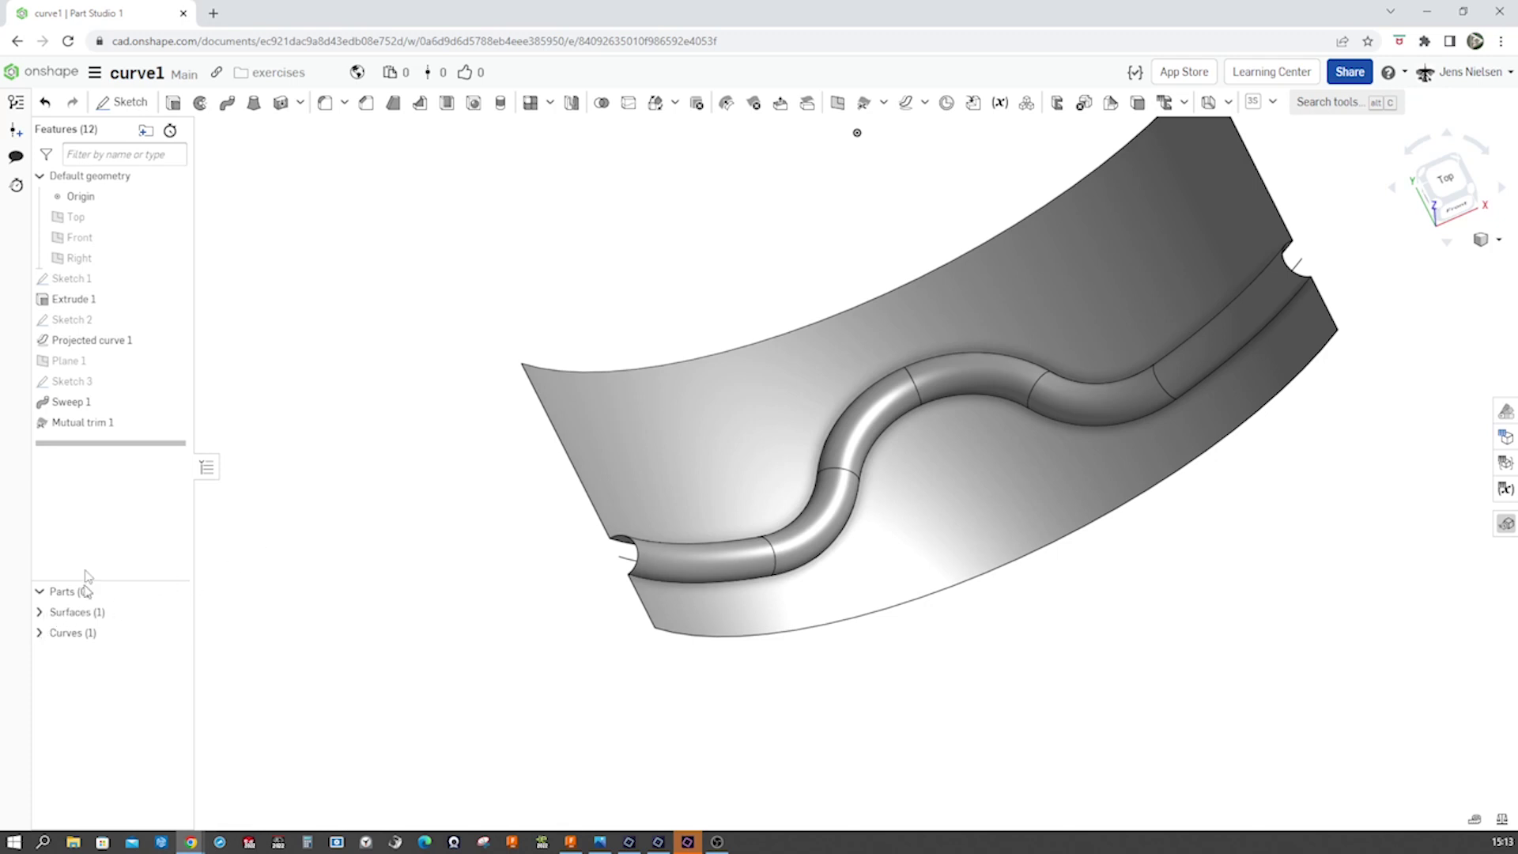
right_click(77, 425)
click(117, 459)
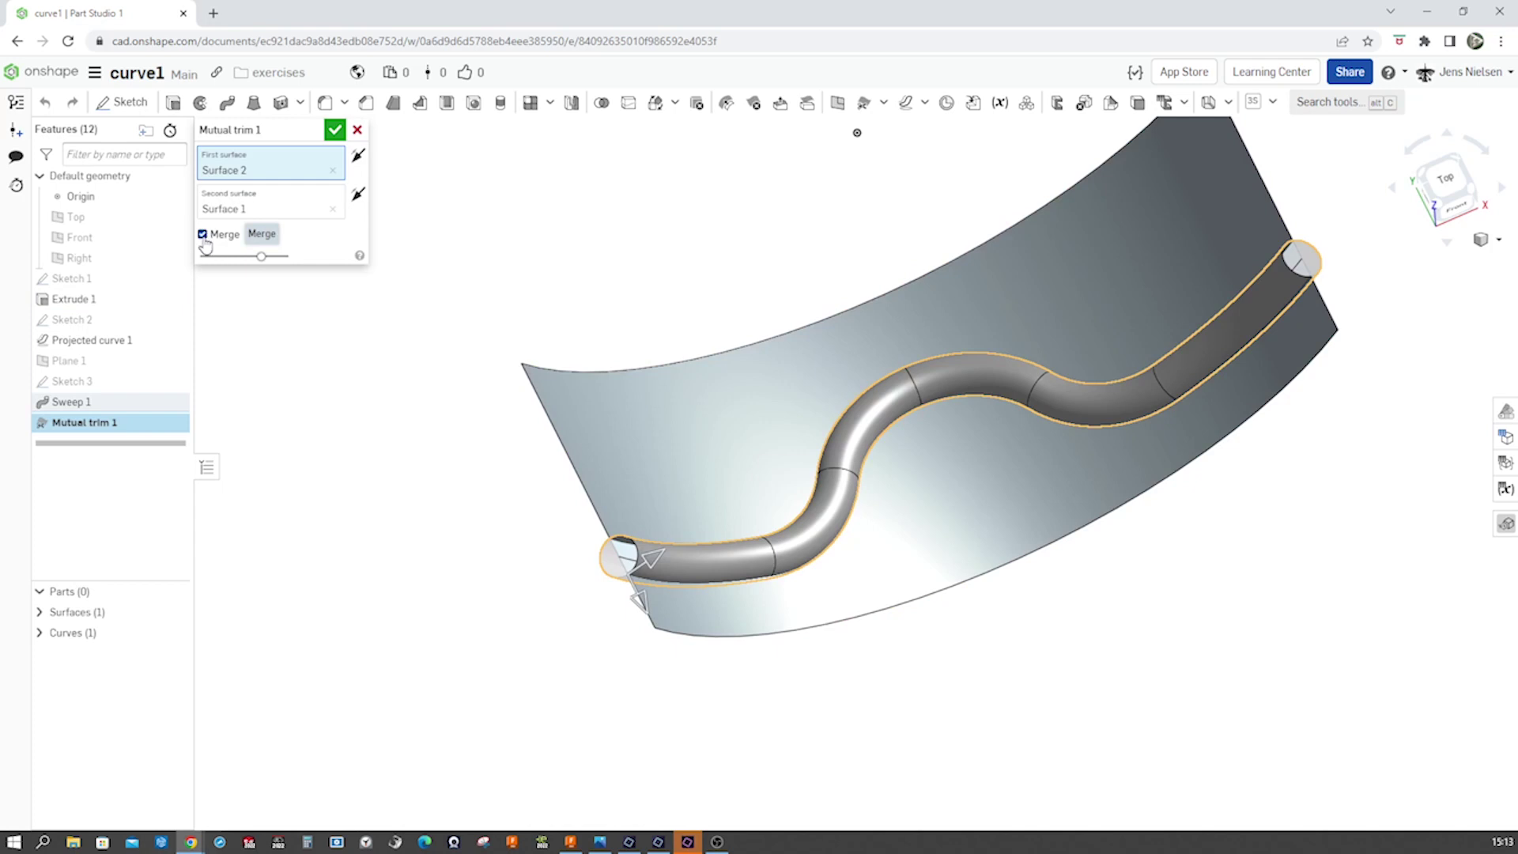
click(335, 130)
right_drag(405, 293, 583, 271)
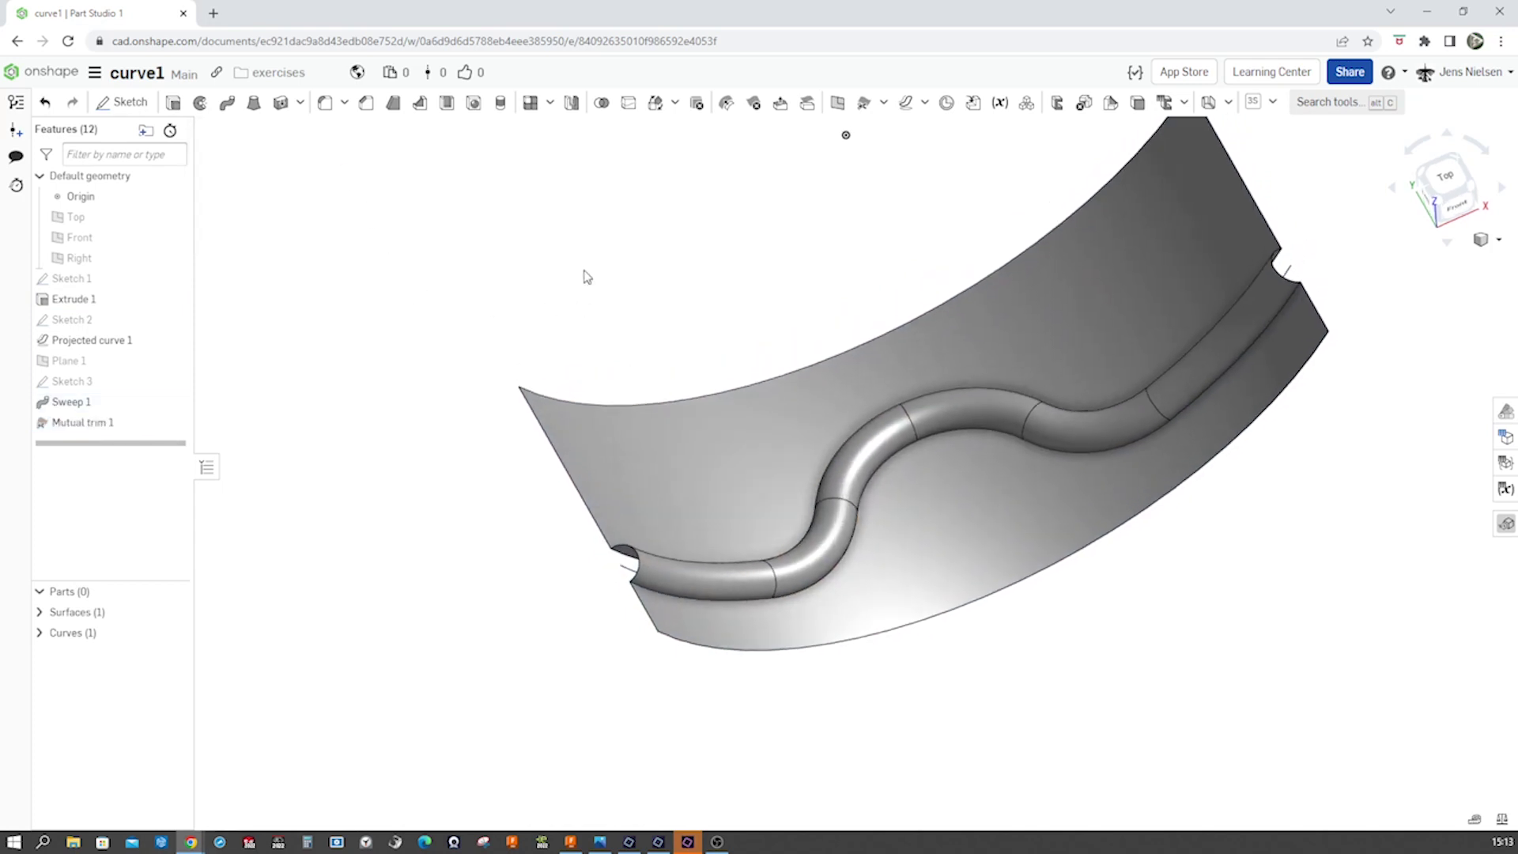
scroll(583, 271, down, 2)
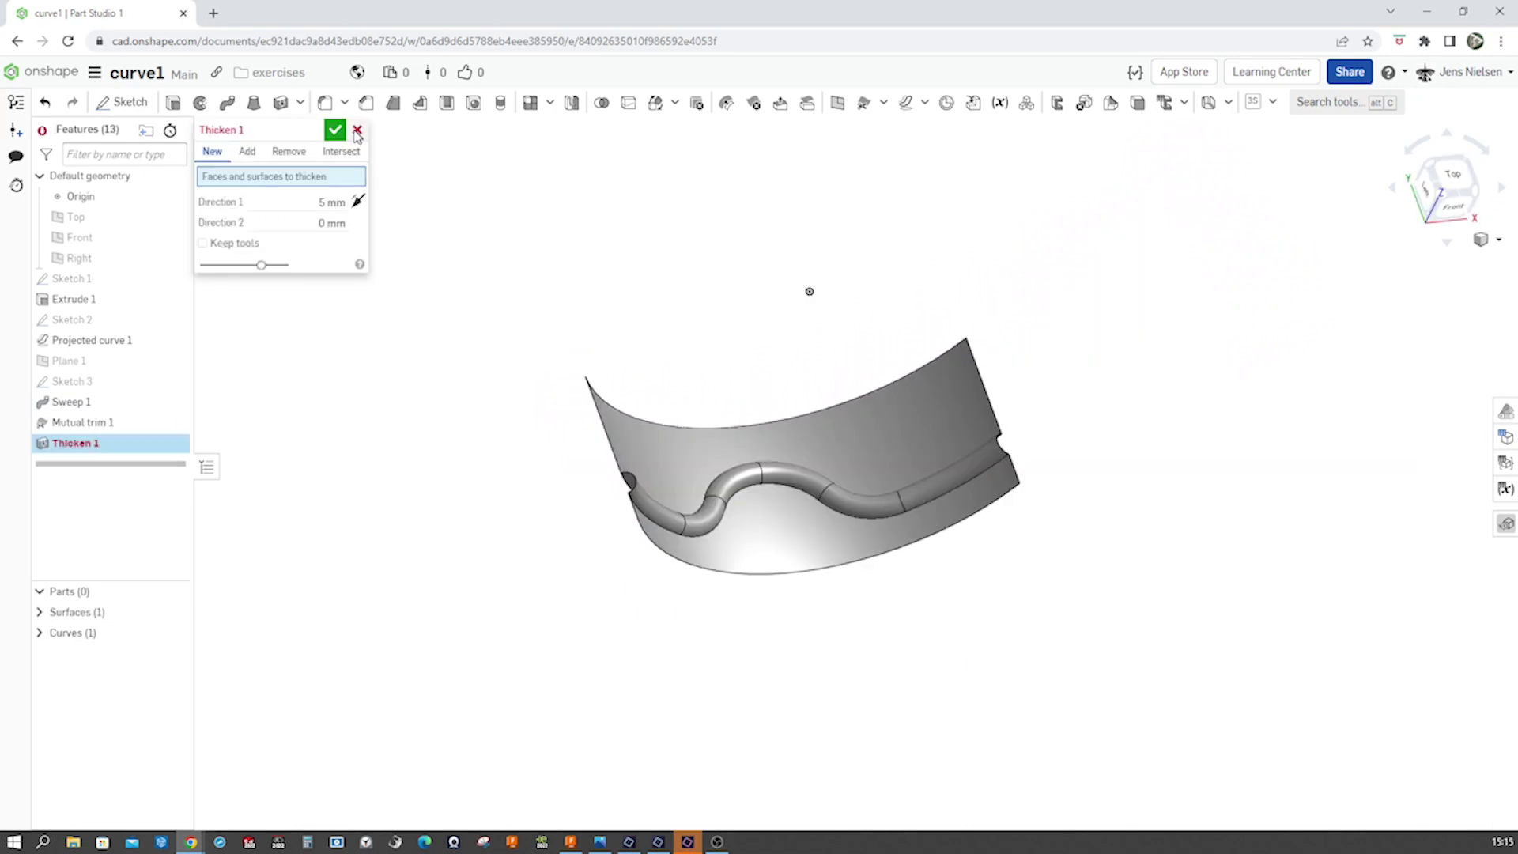
click(357, 130)
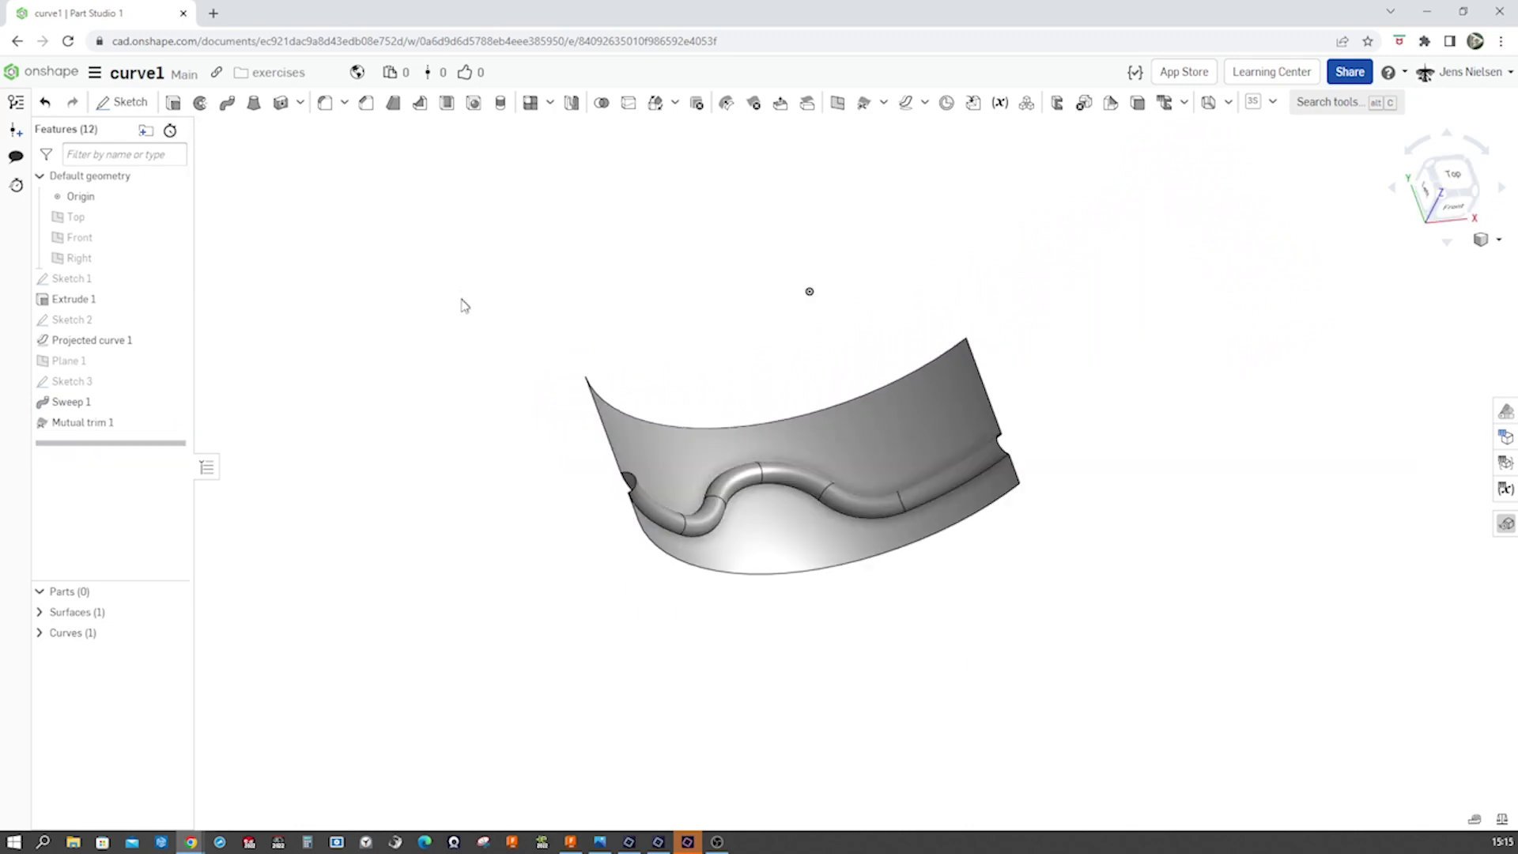
right_drag(464, 305, 477, 329)
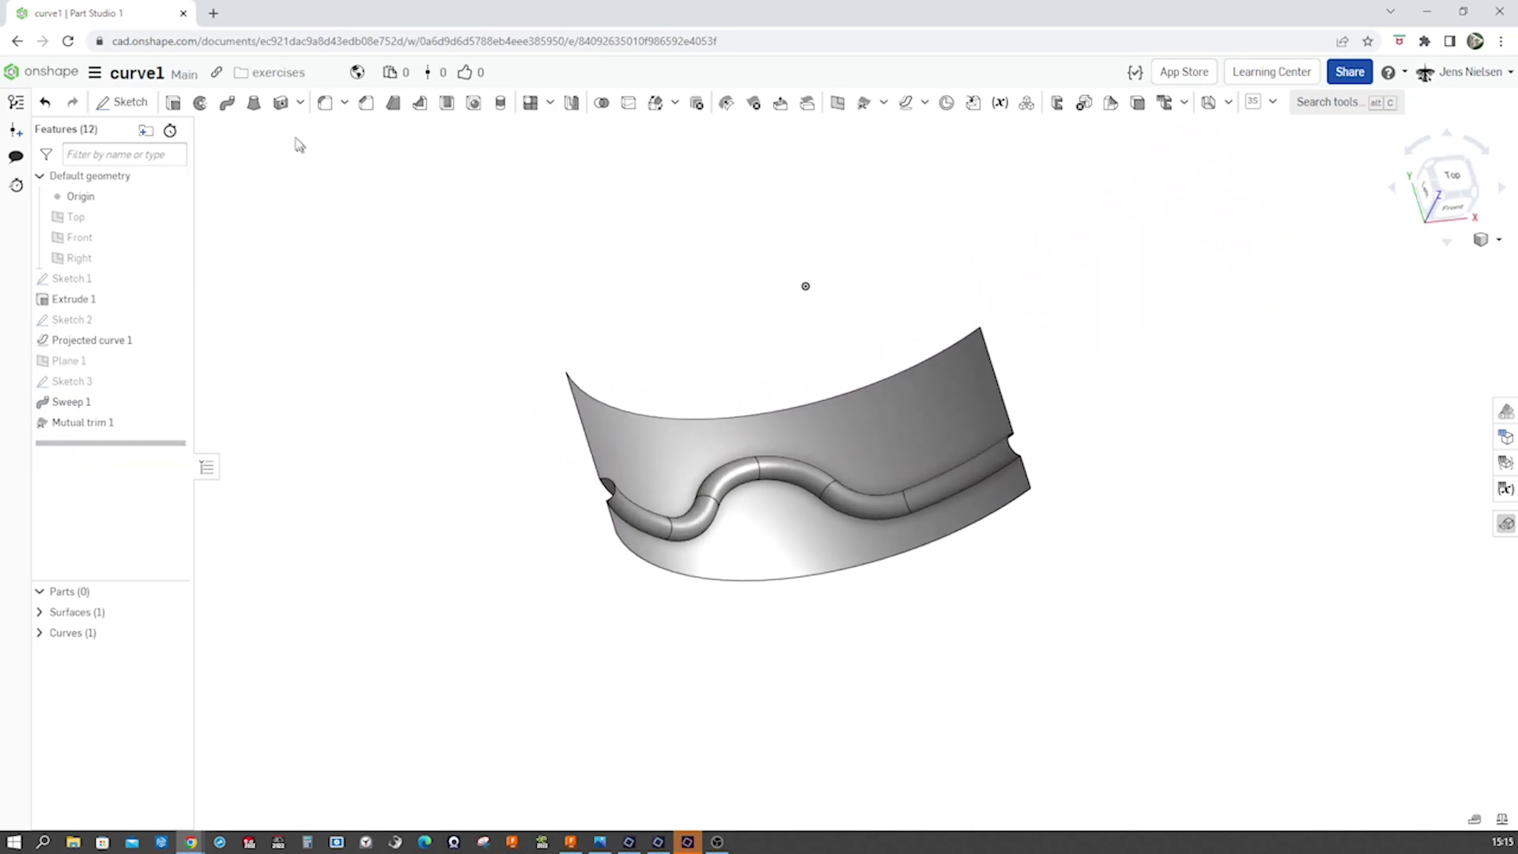
Step: Thicken the Extrude 1 sheet face and all Sweep 1 groove faces by 12 mm into Part 1
click(280, 102)
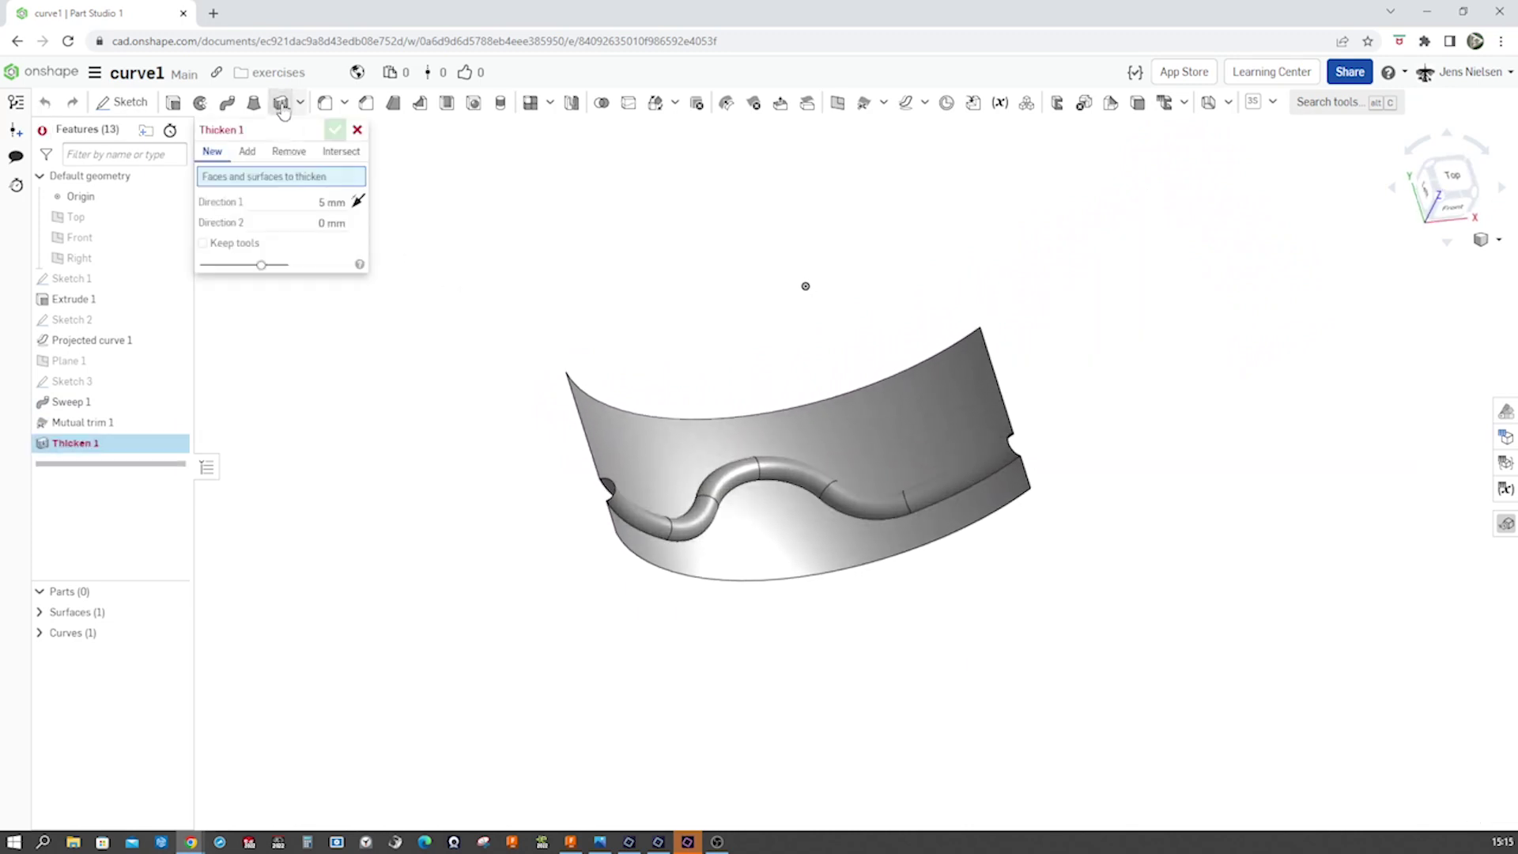
click(795, 562)
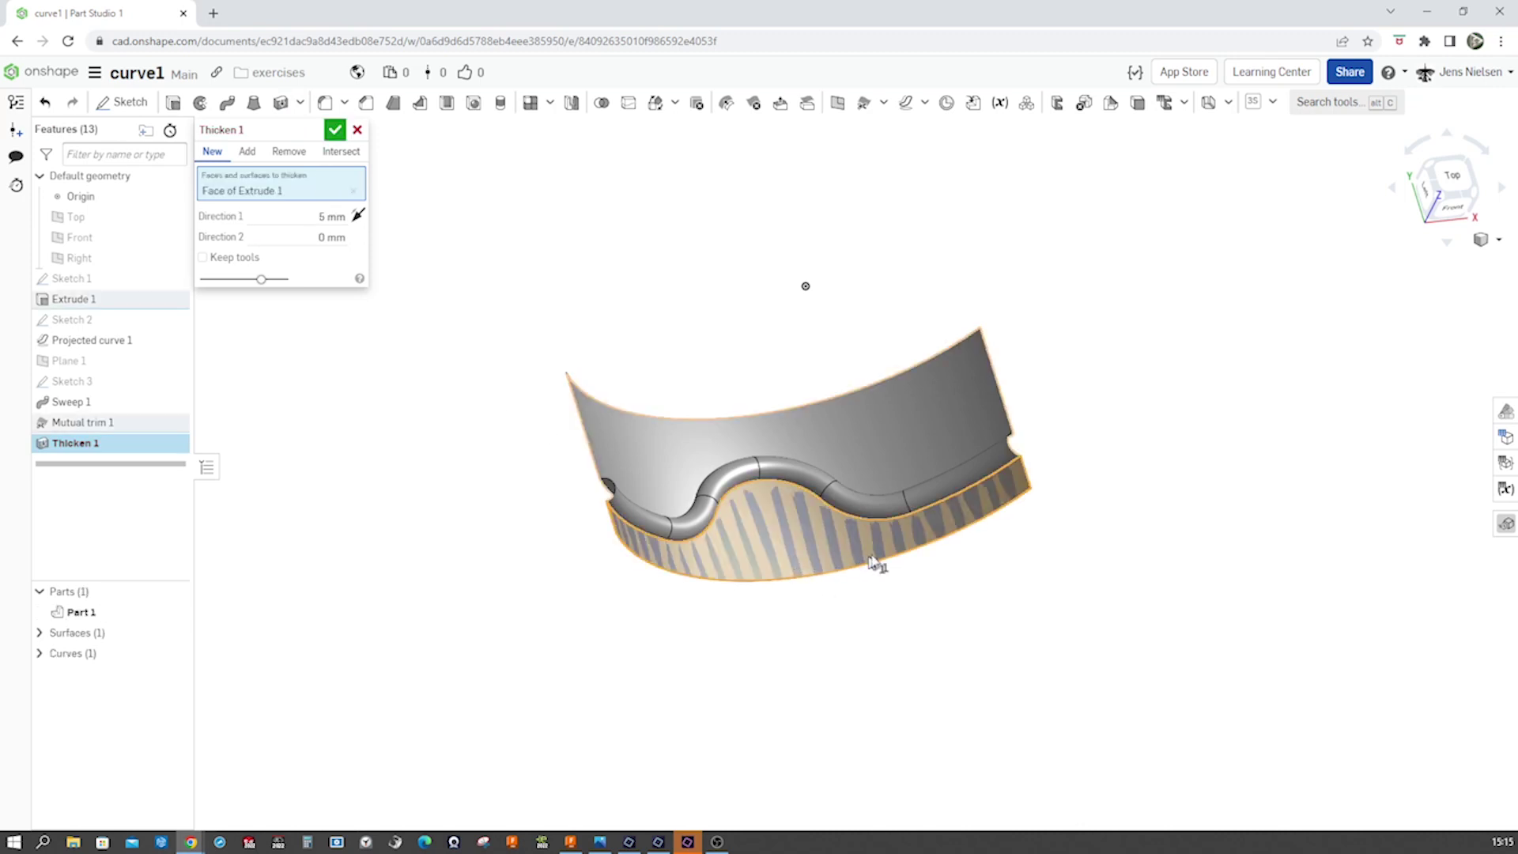
click(931, 499)
click(883, 510)
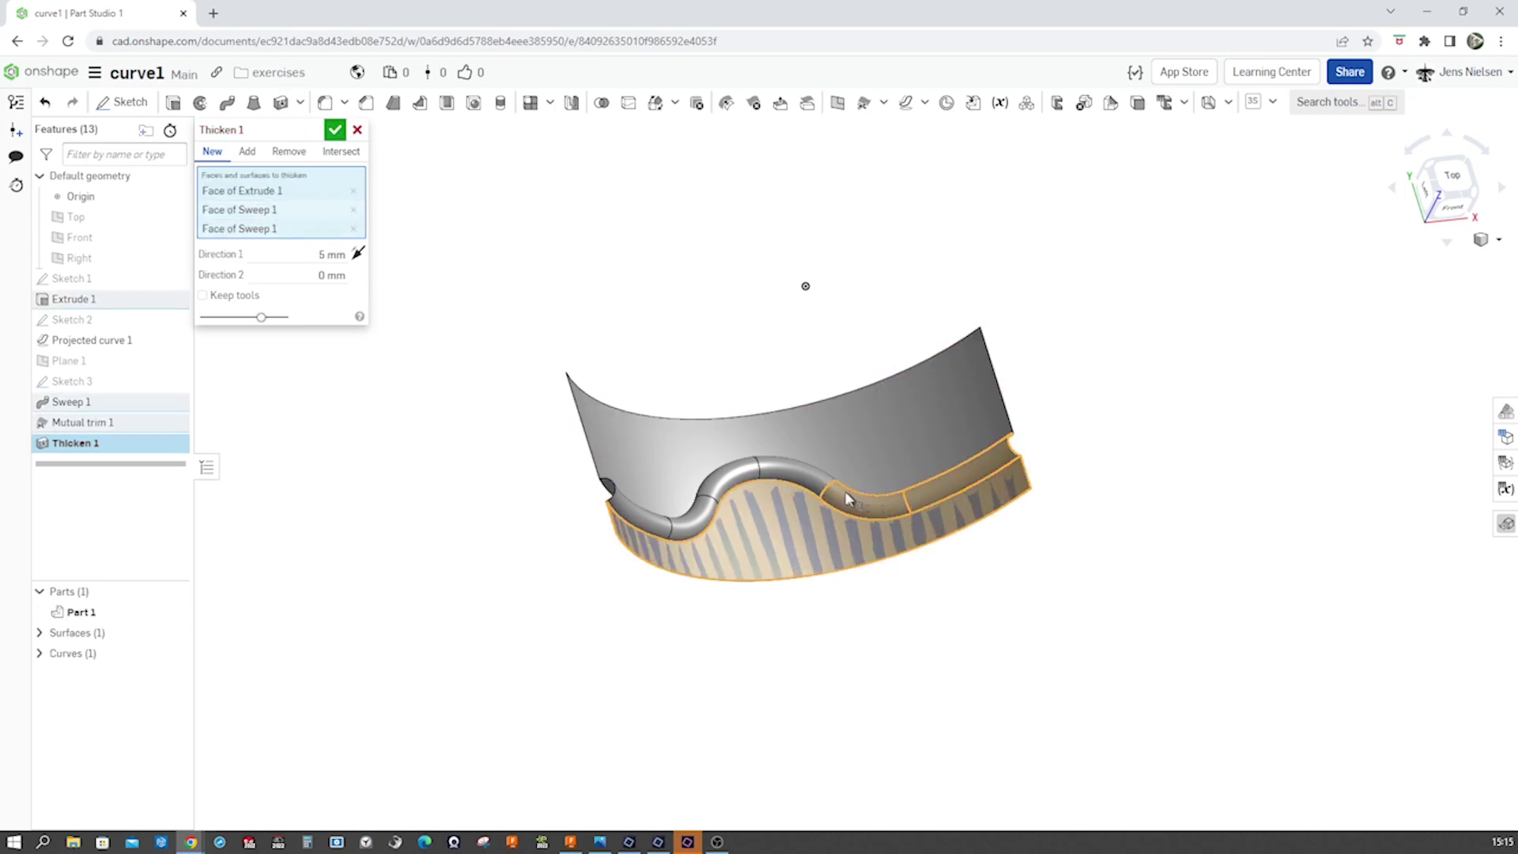
click(820, 489)
click(719, 499)
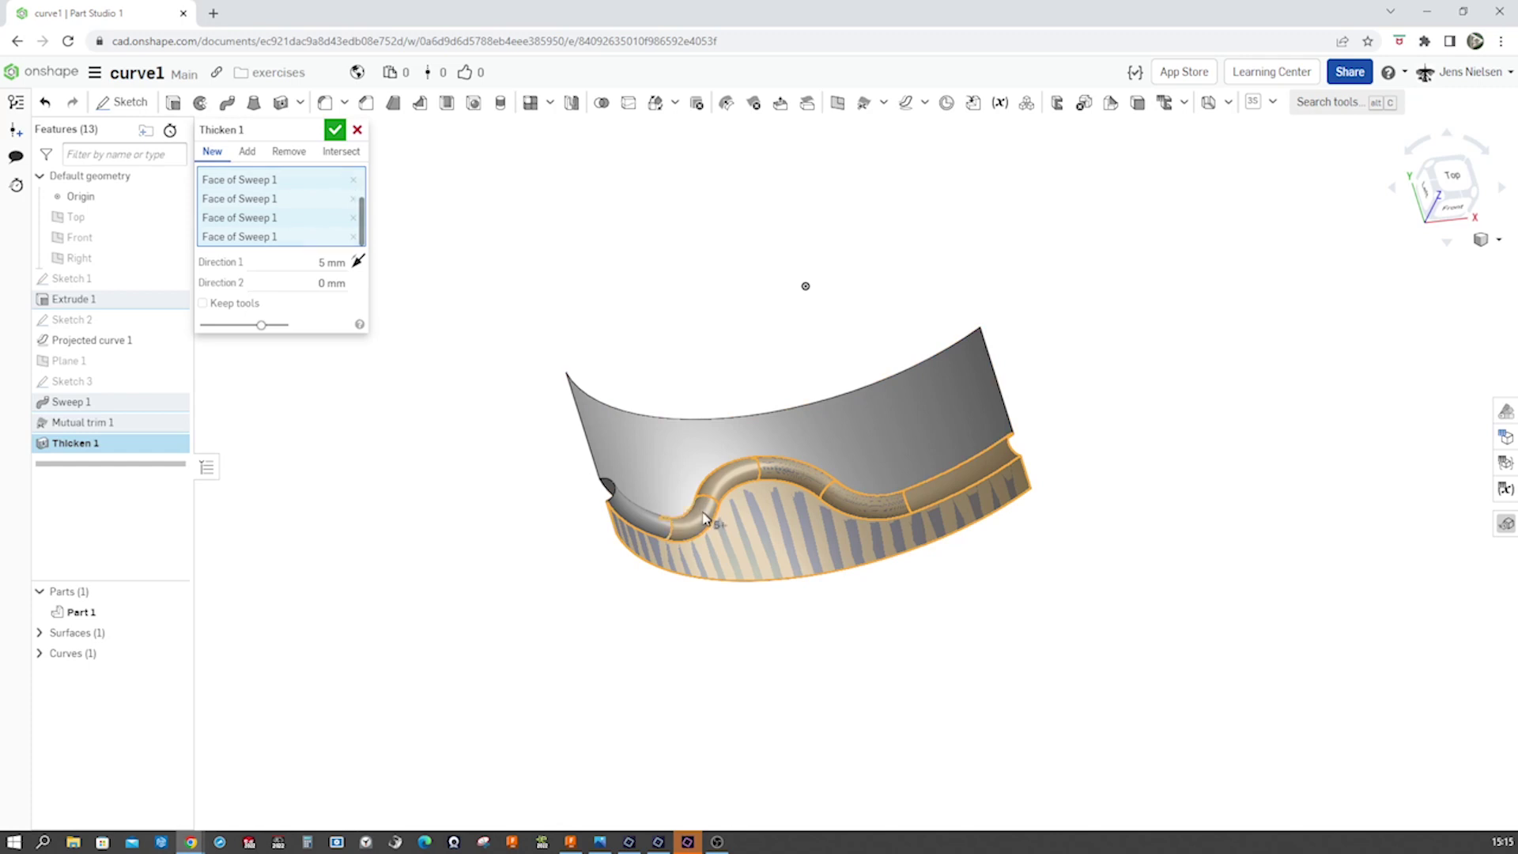
click(652, 500)
click(648, 496)
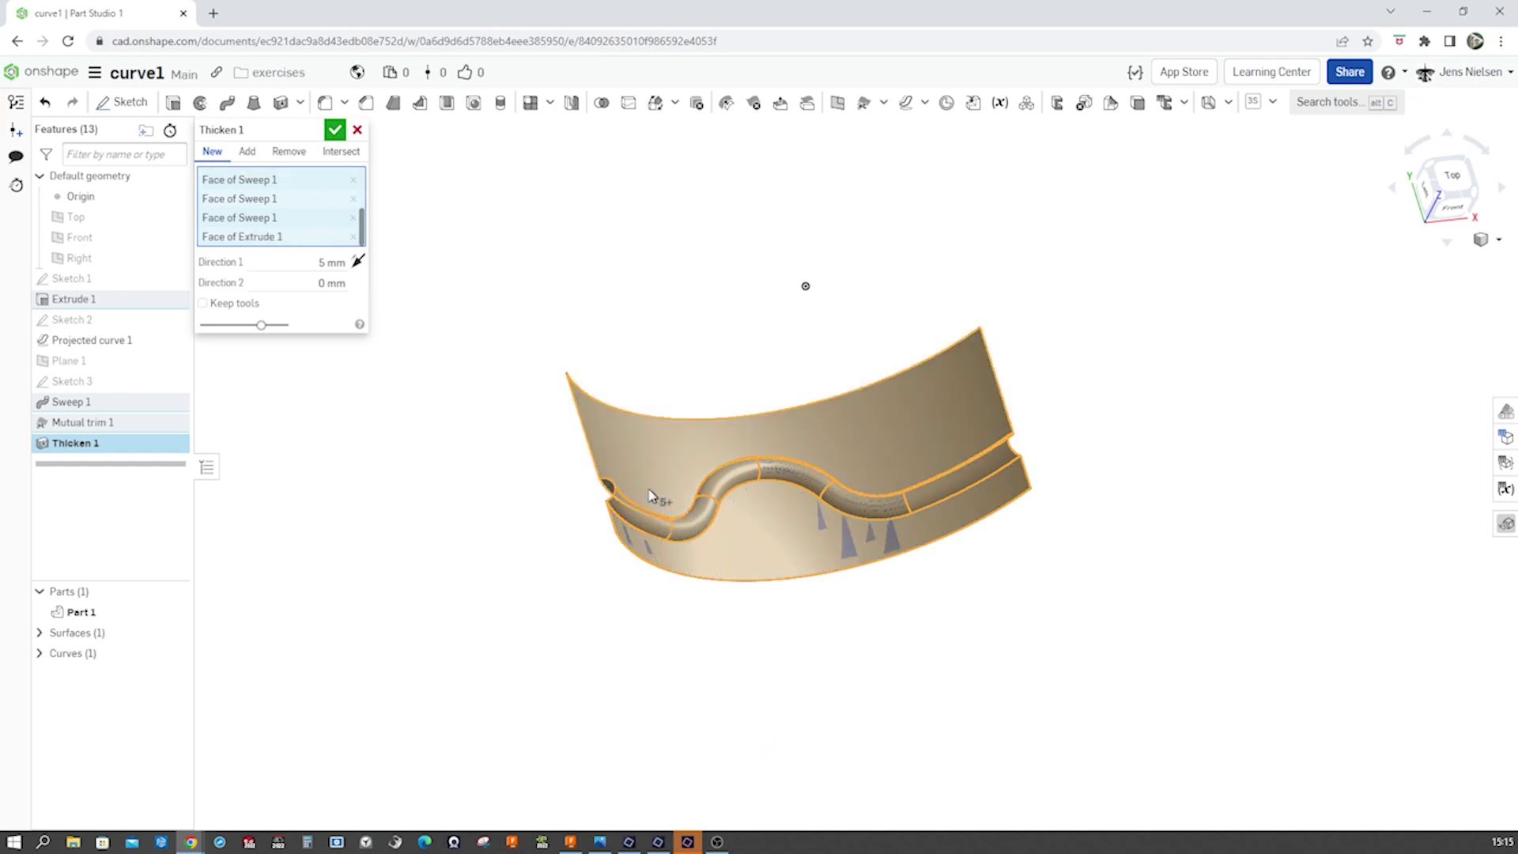
click(332, 262)
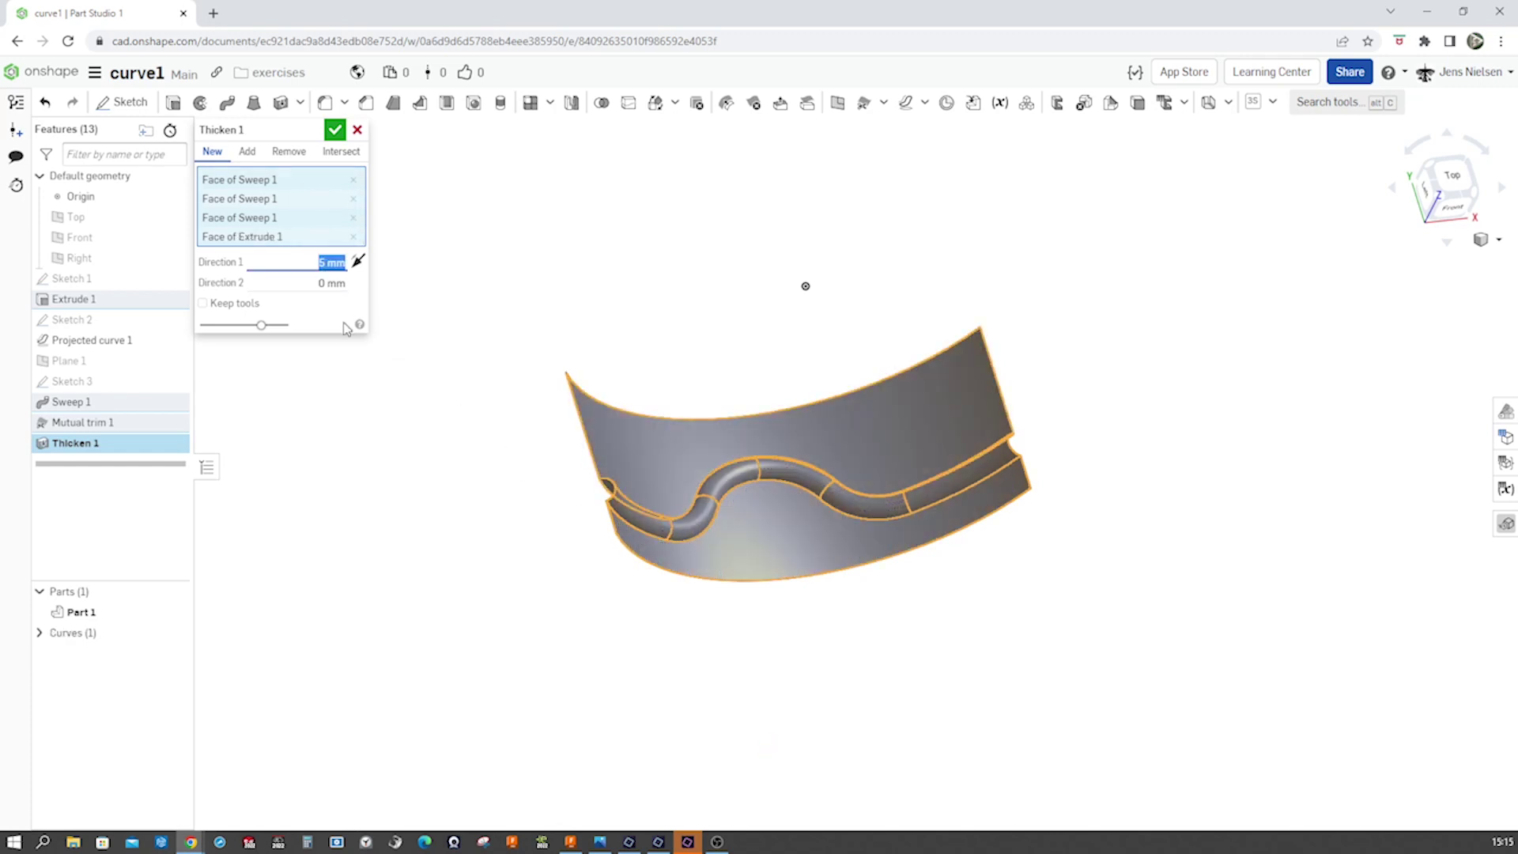
text(12)
key(Return)
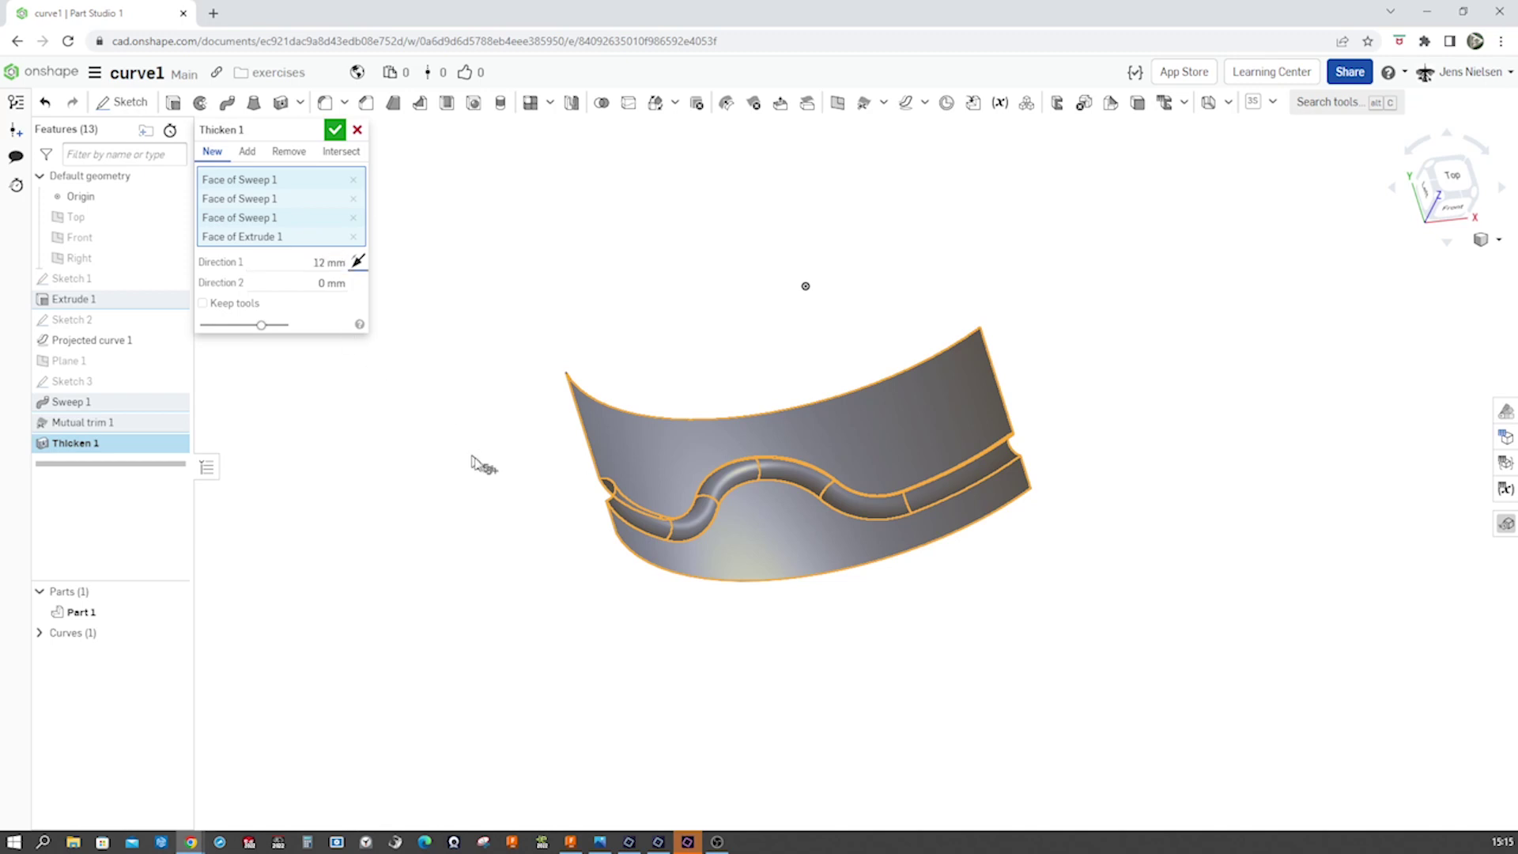
click(334, 133)
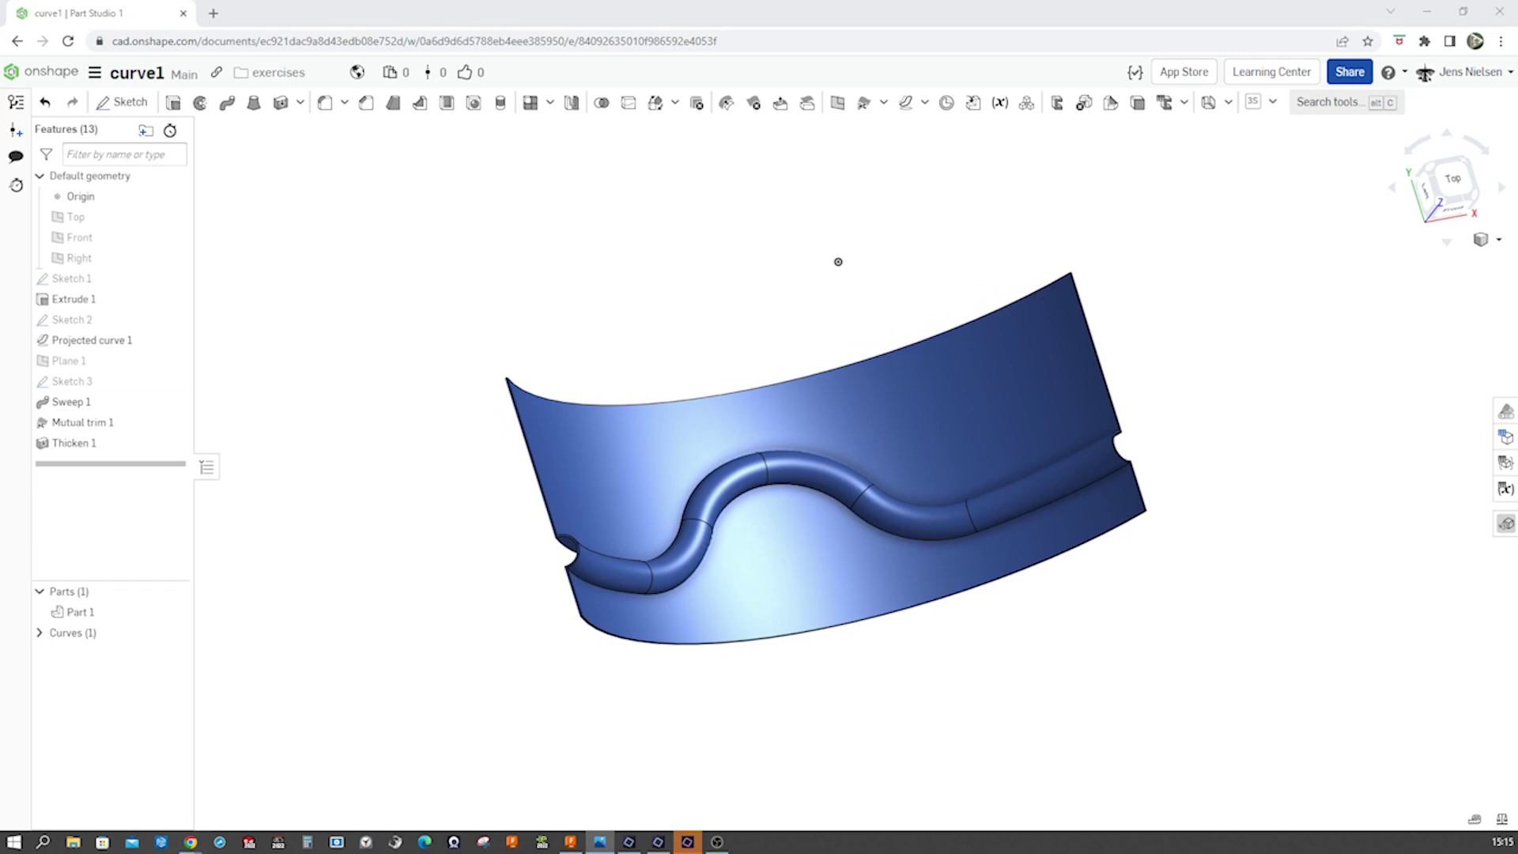
Step: Give Part 1 the yellow appearance FACB43 instead of the default blue
right_click(98, 623)
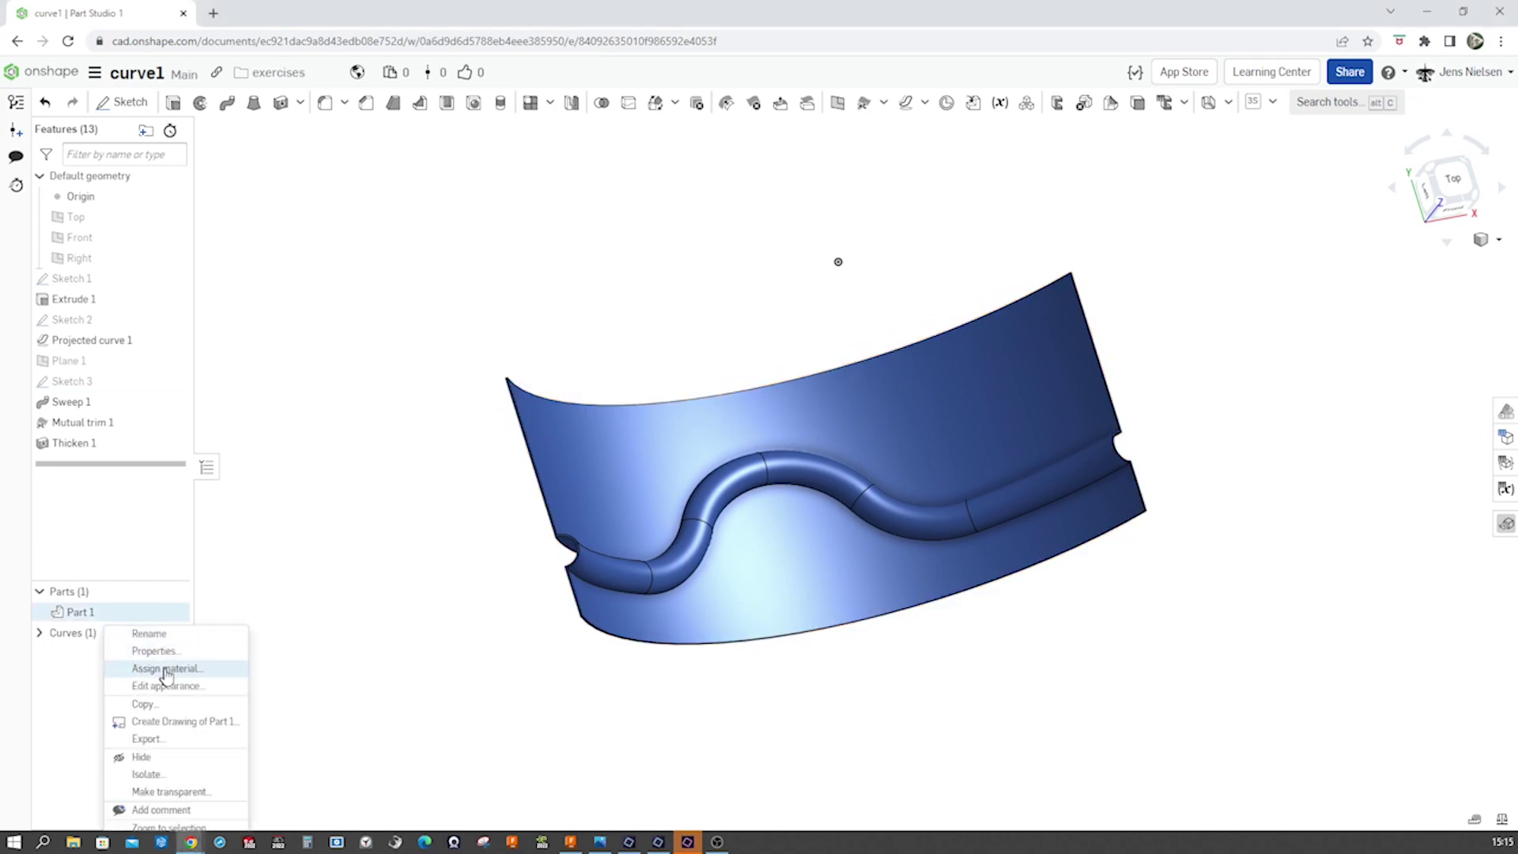
click(174, 687)
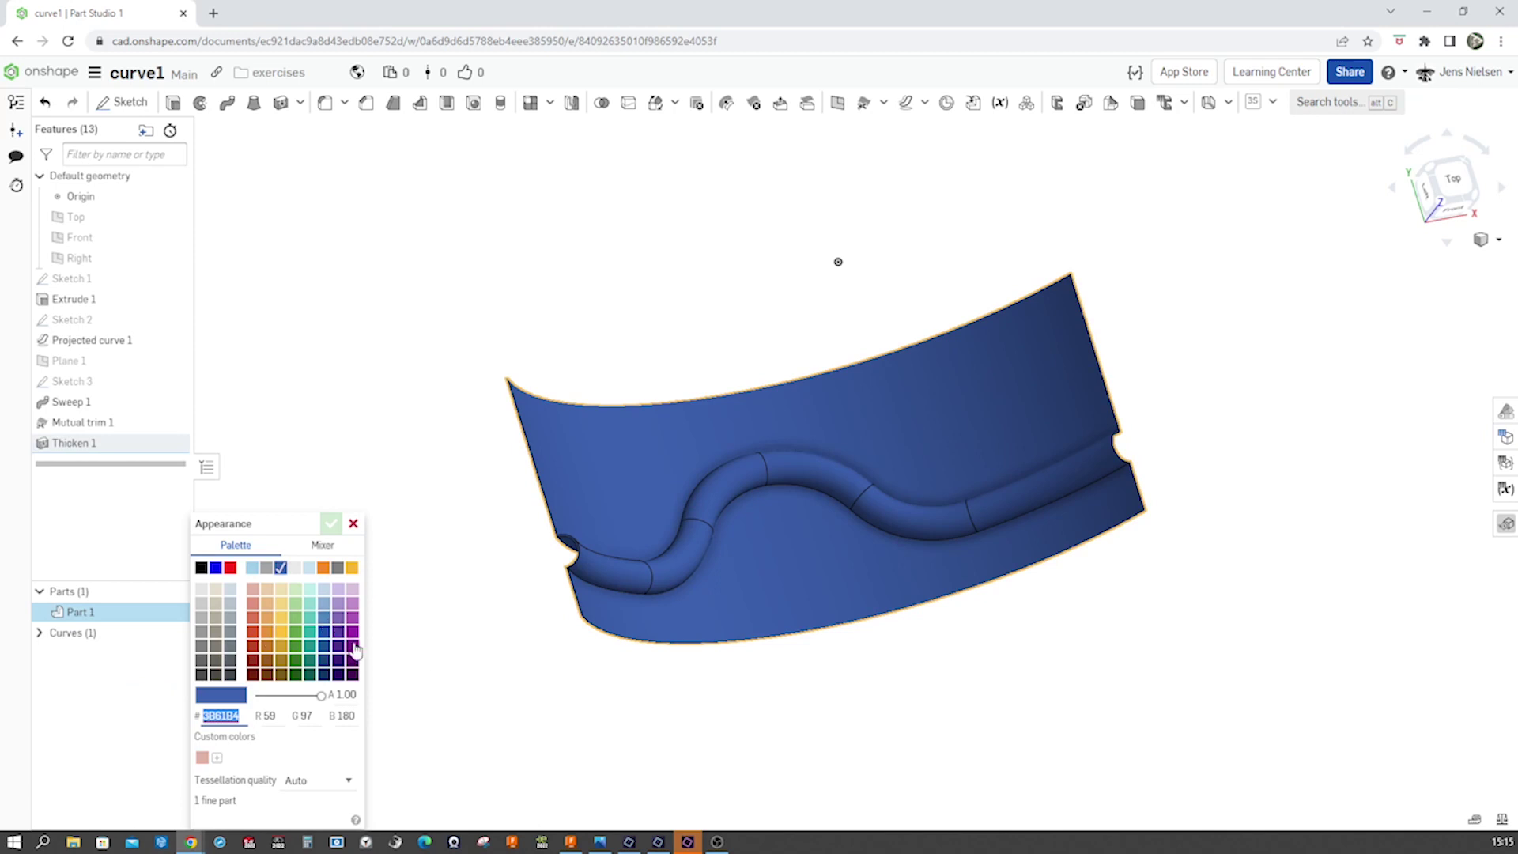
click(283, 619)
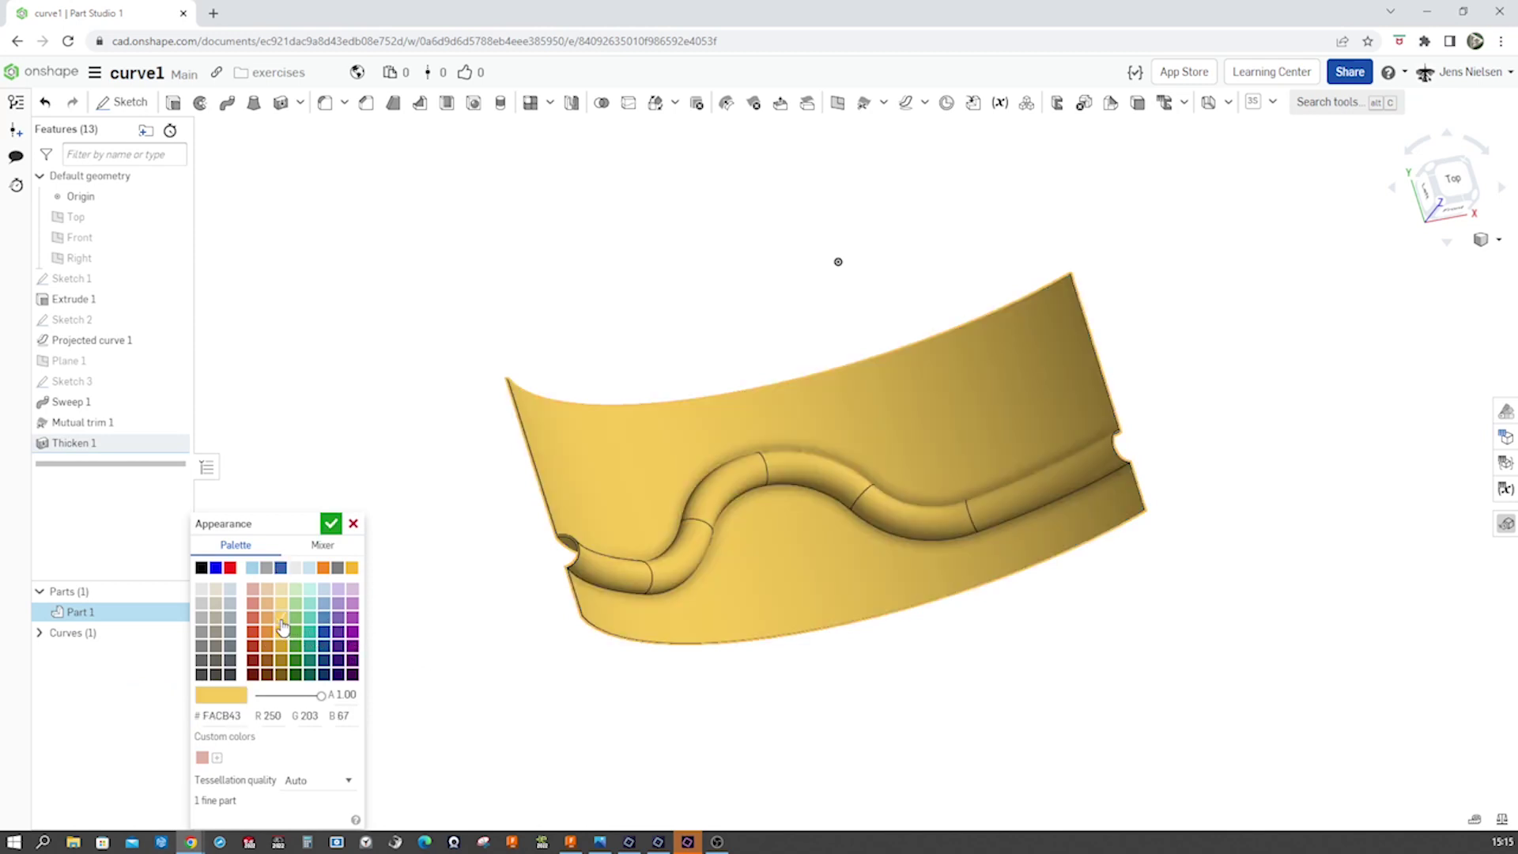
click(330, 523)
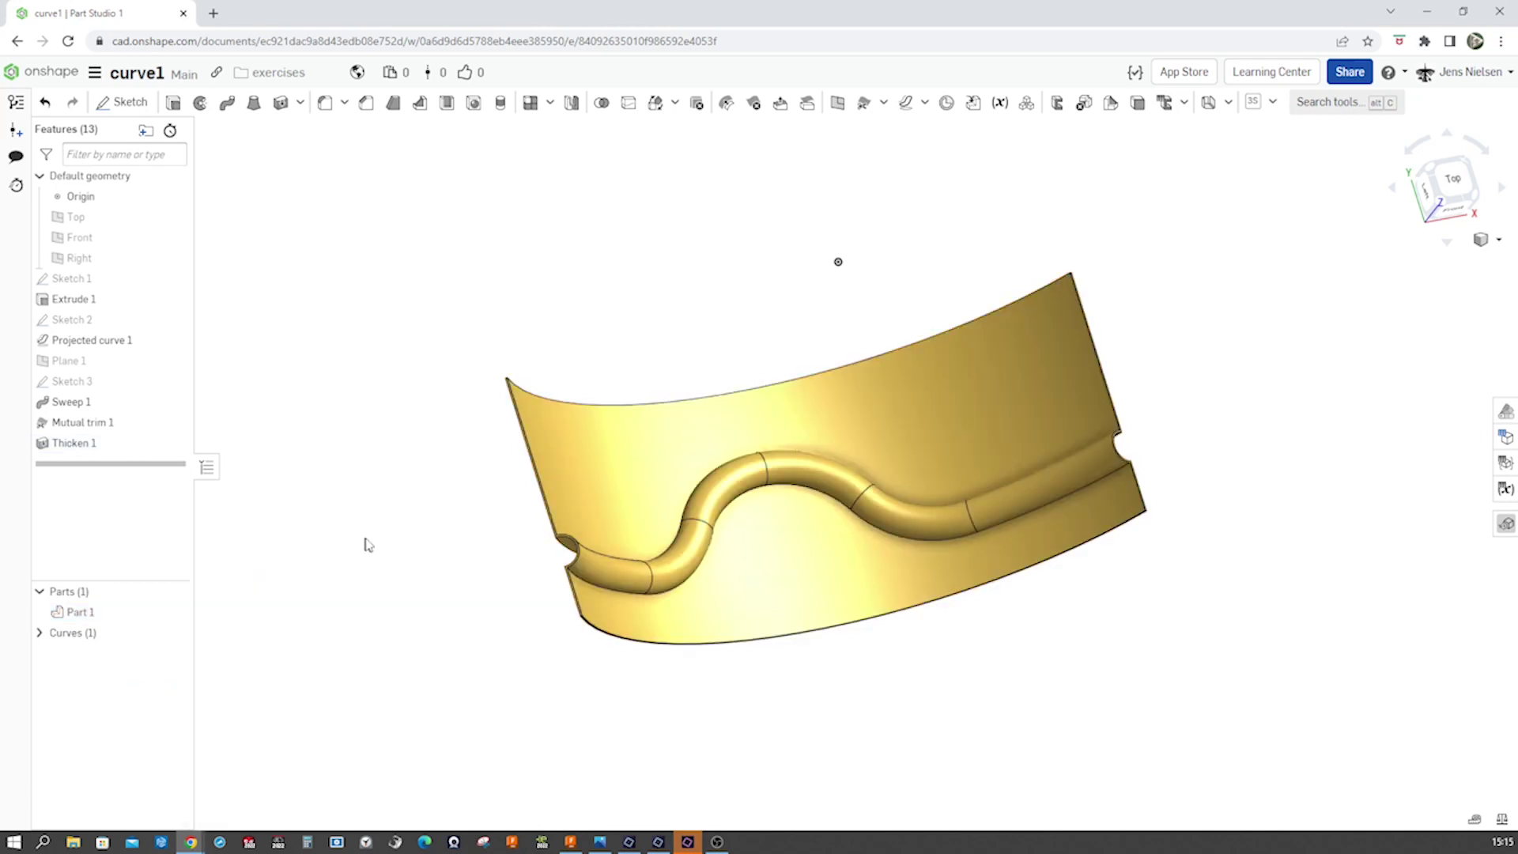
Step: Add a blue 5387C0 face appearance to the six S-groove faces
key(f)
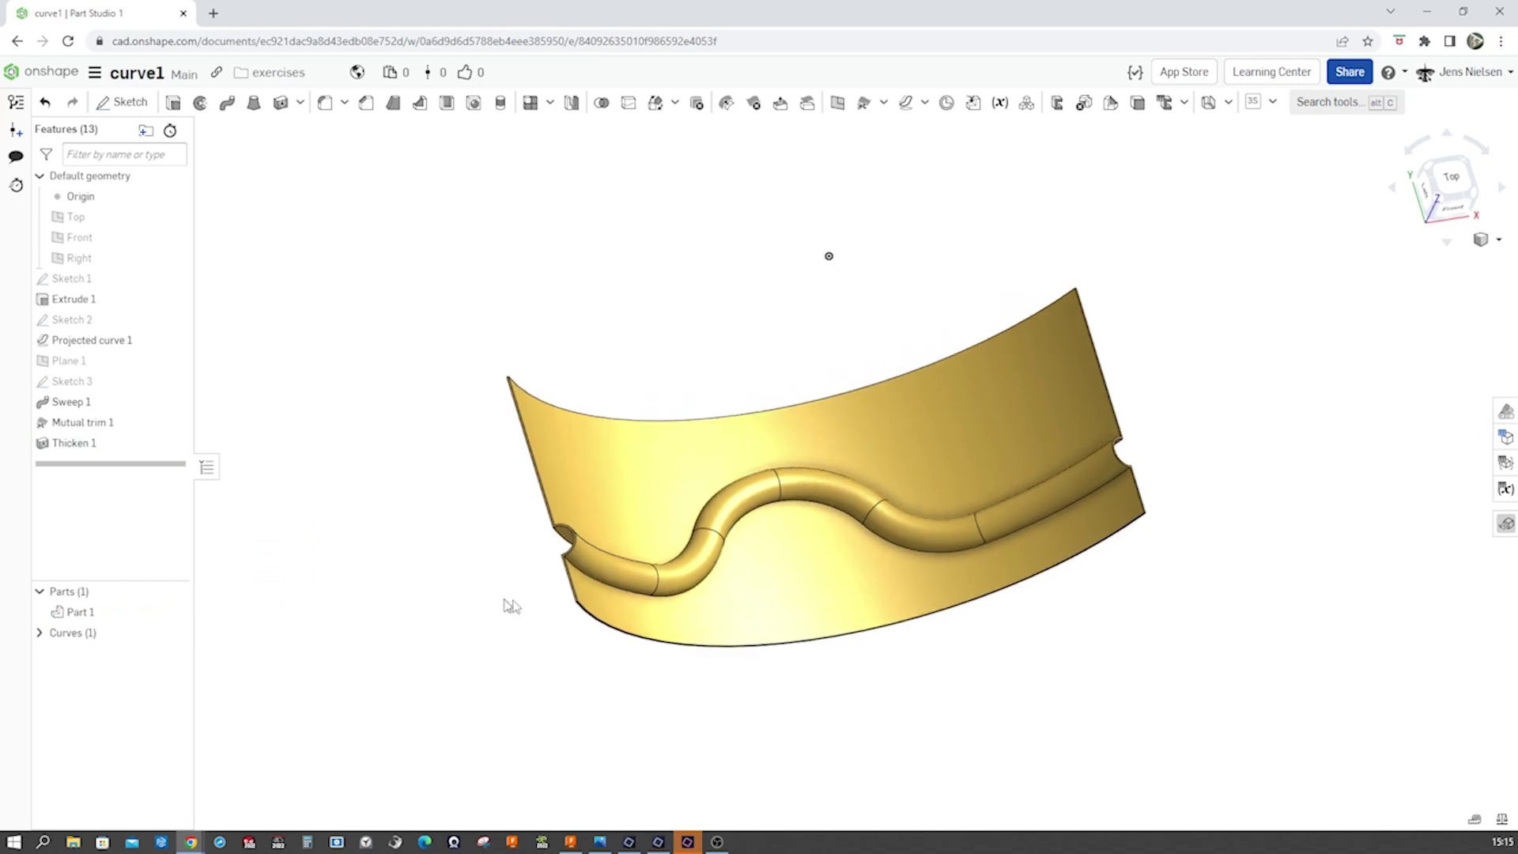
click(498, 676)
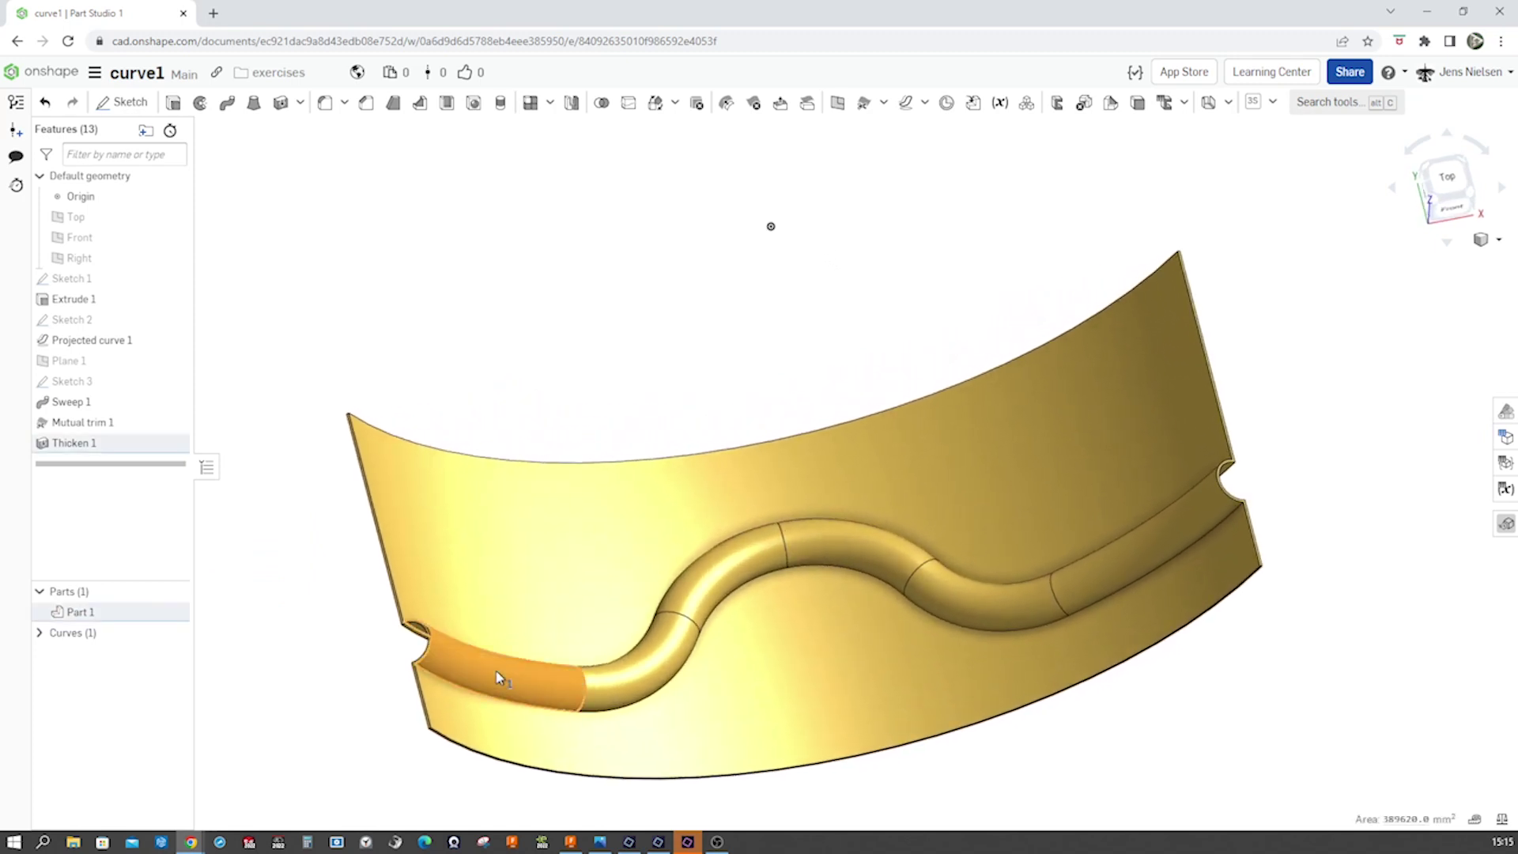
click(621, 686)
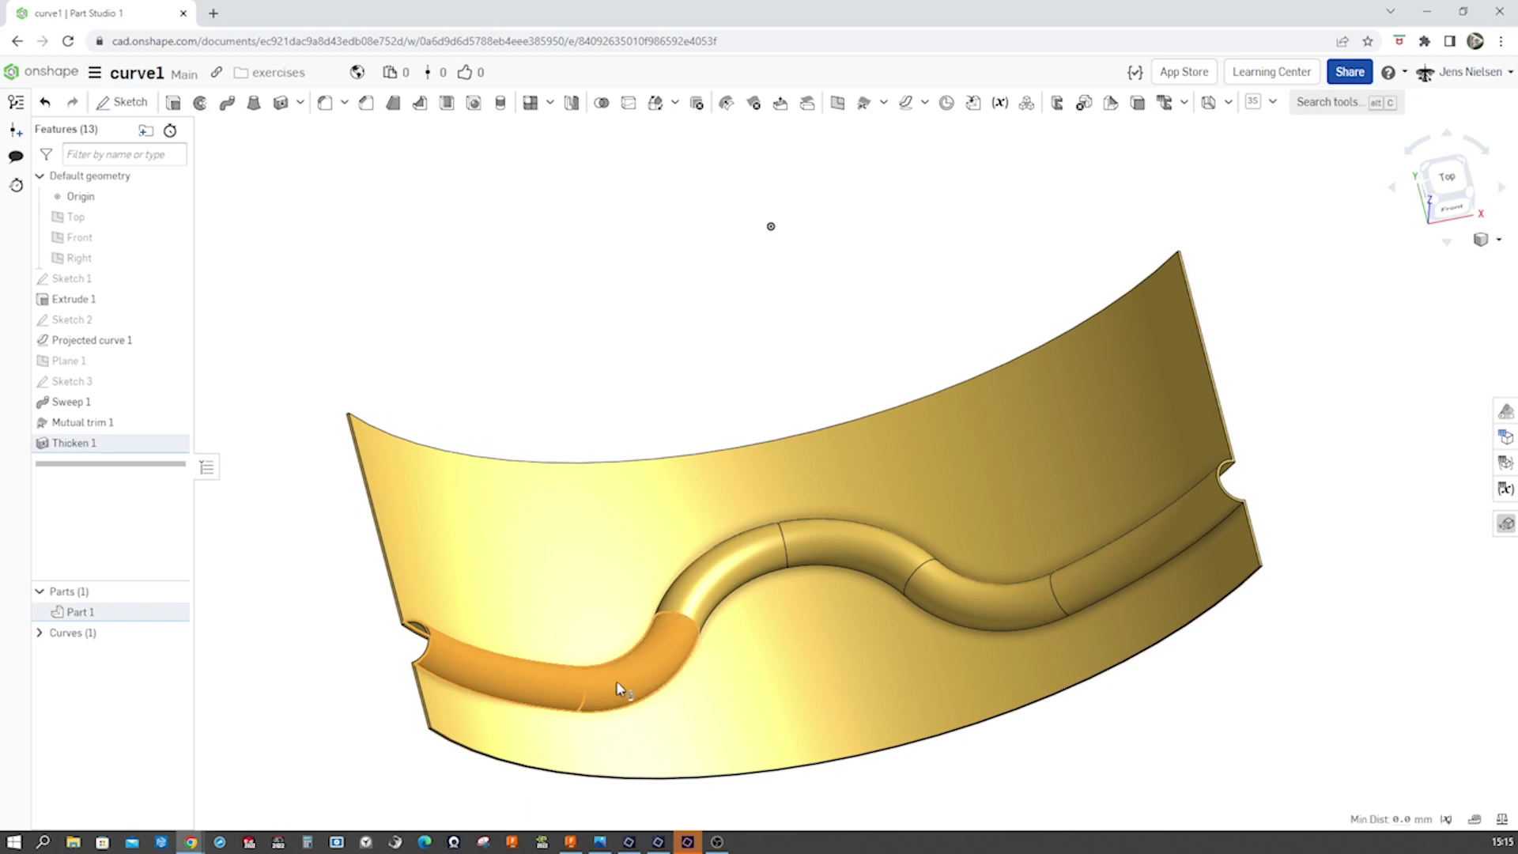
click(711, 618)
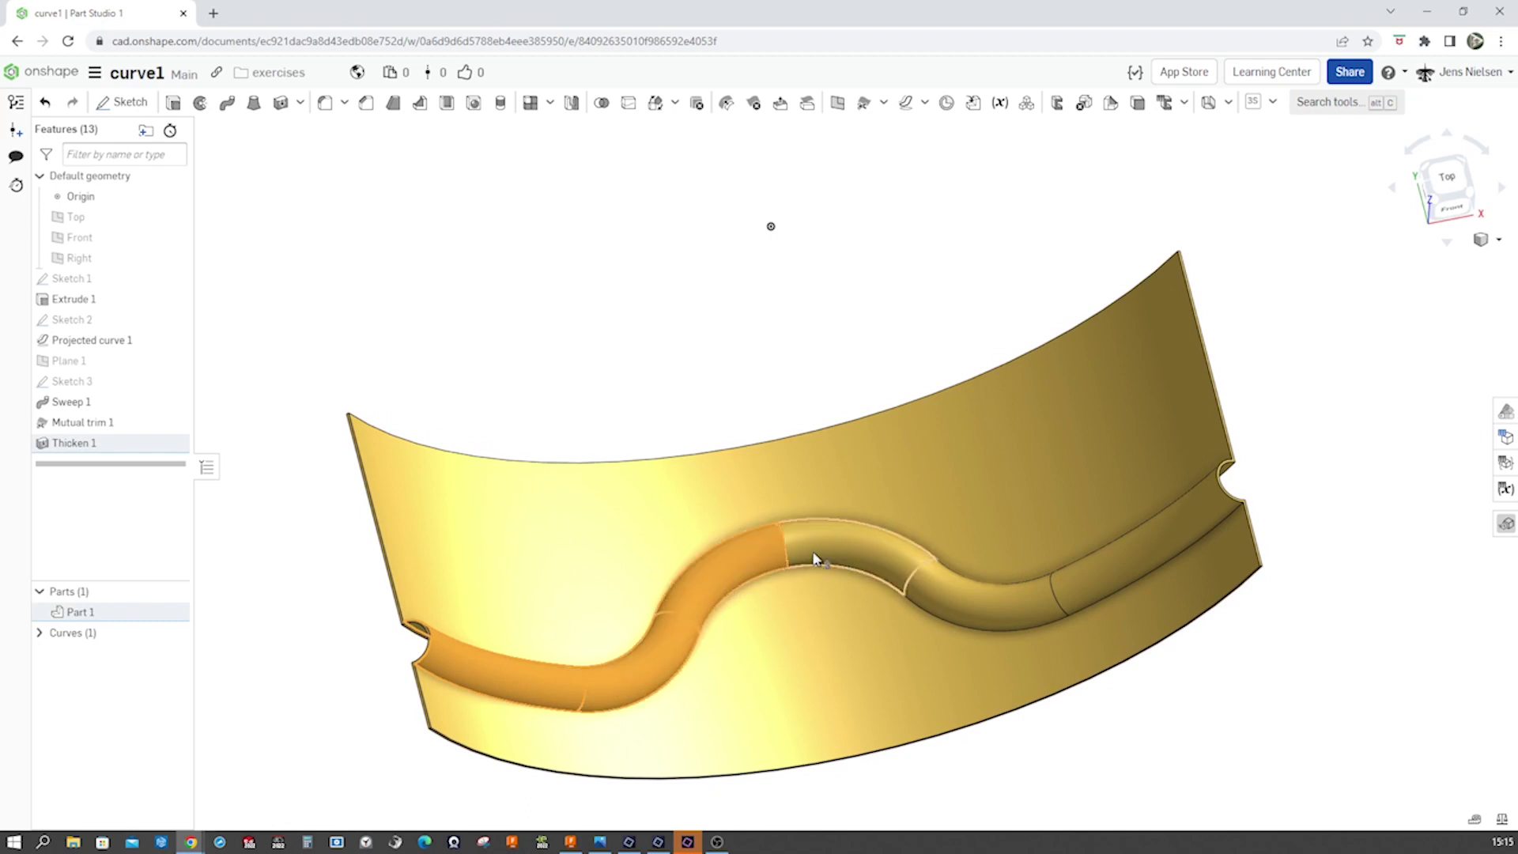
click(917, 577)
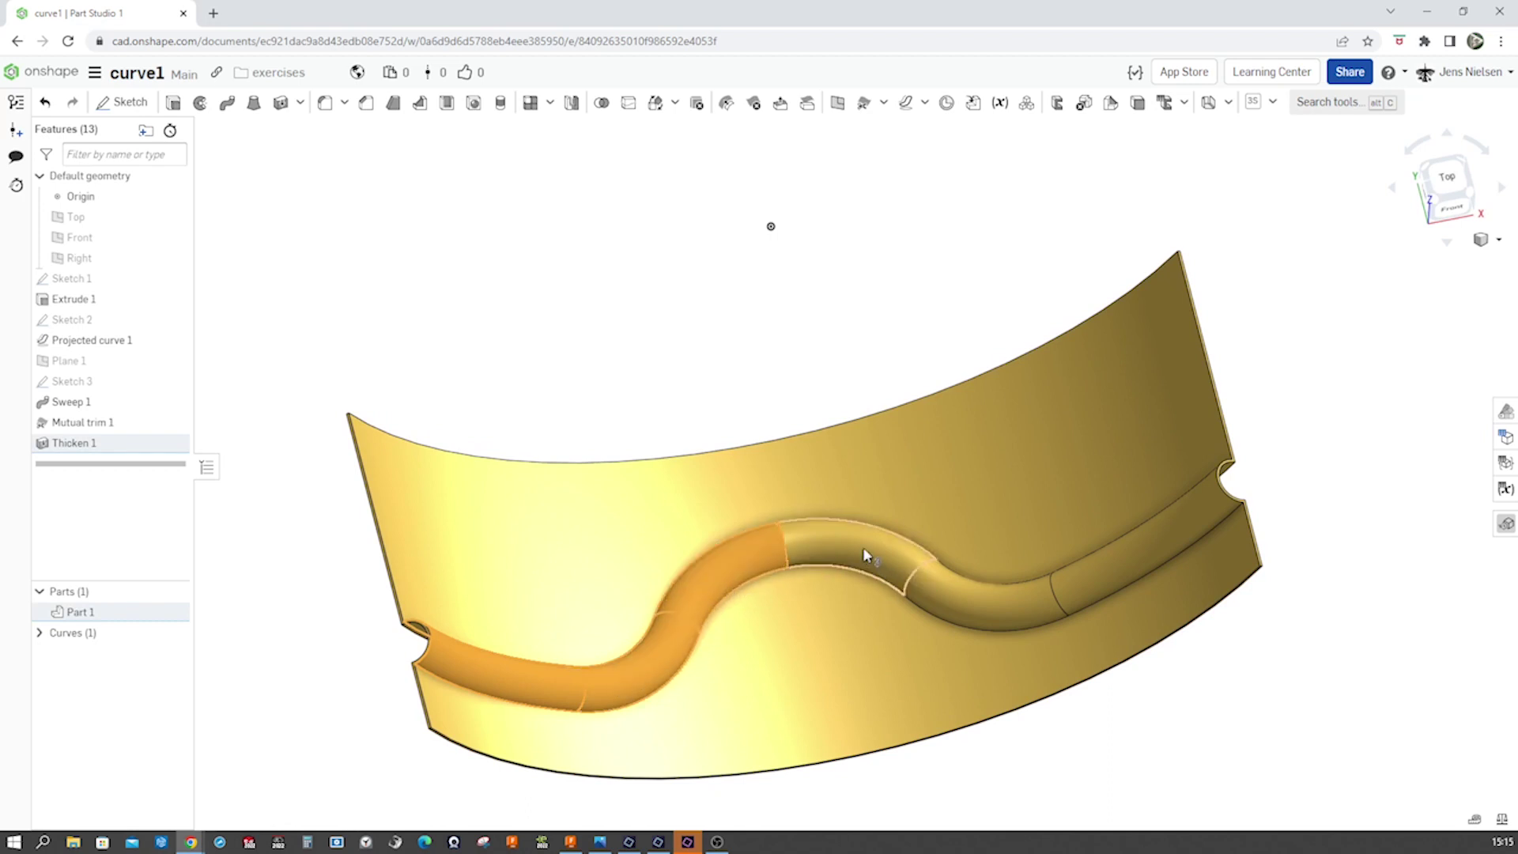
click(946, 588)
click(1081, 588)
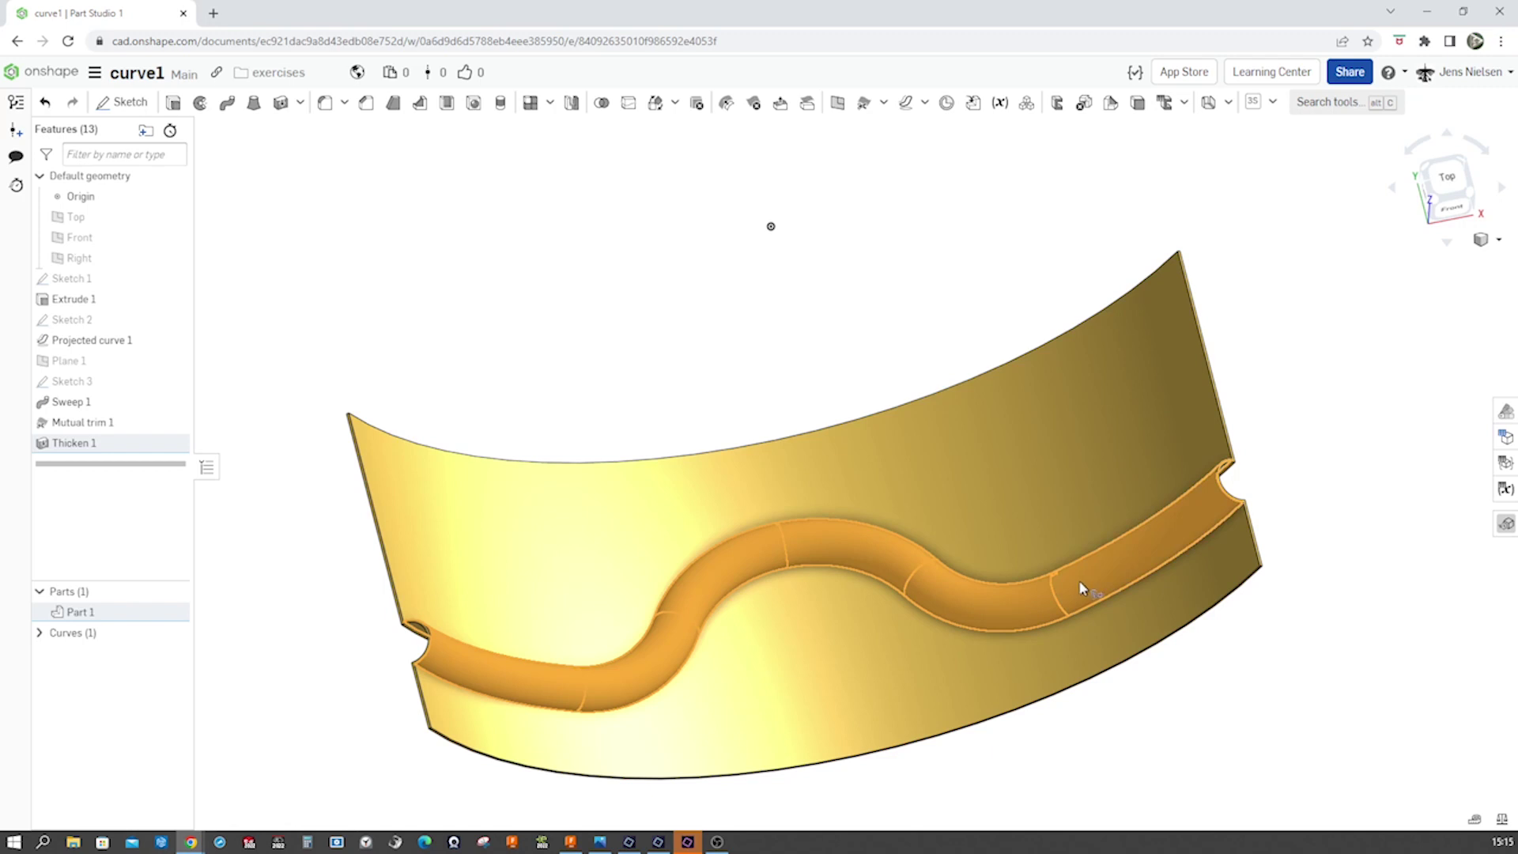
right_click(1081, 588)
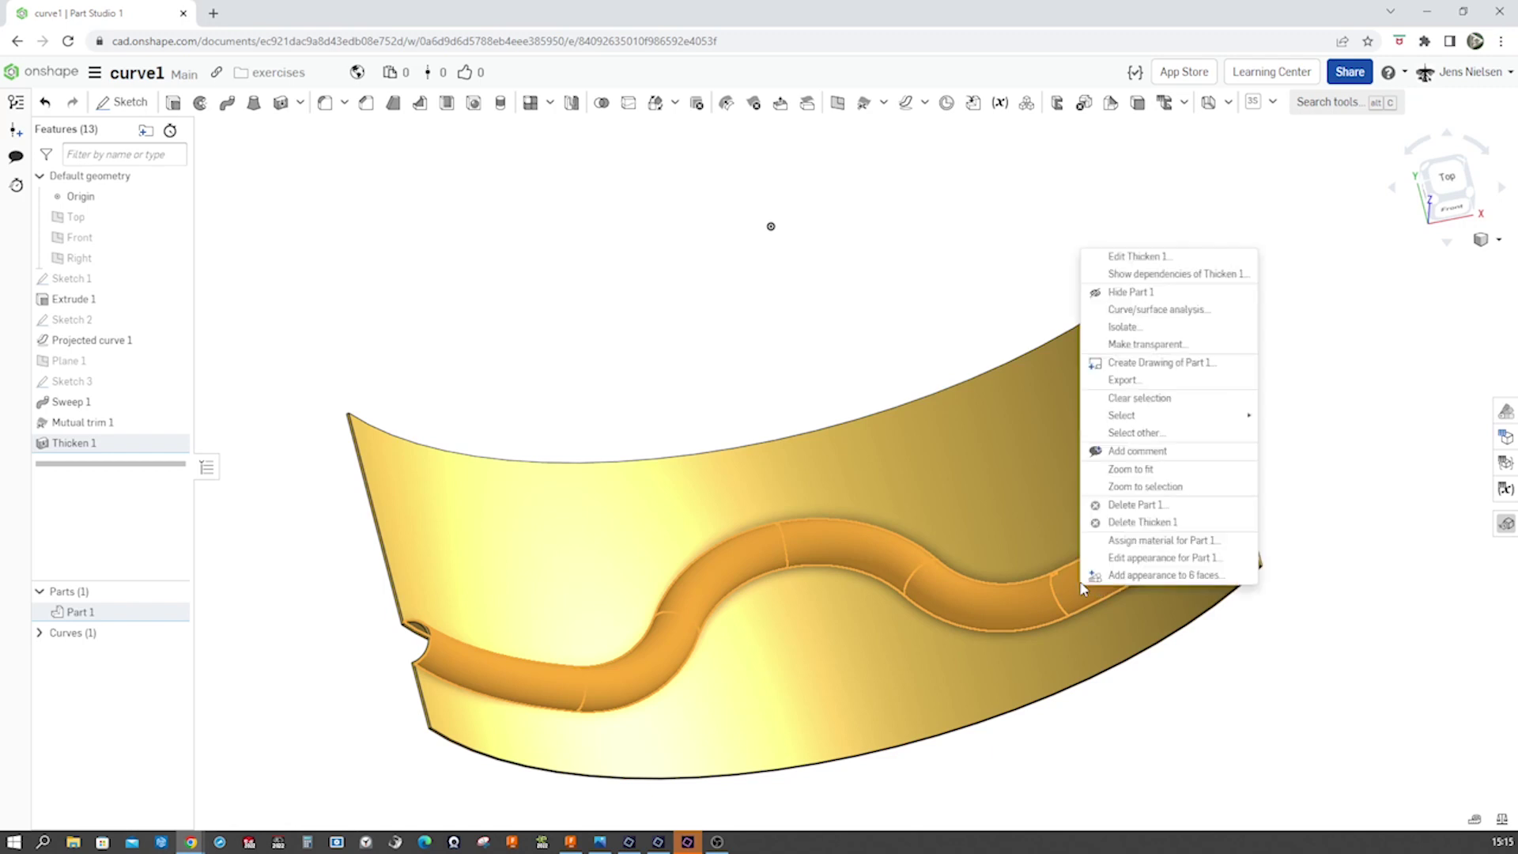
click(1171, 577)
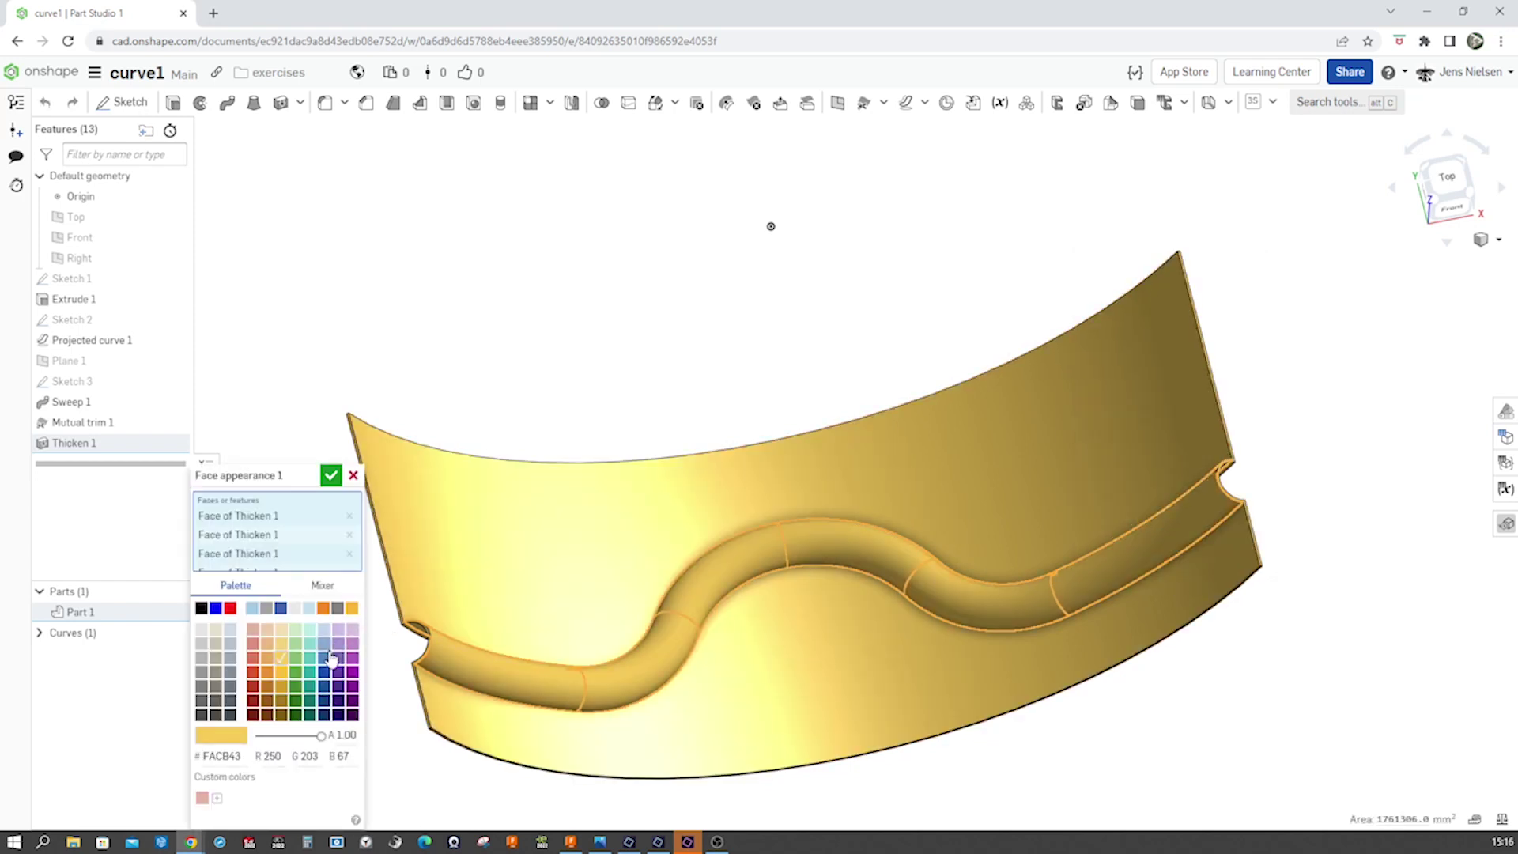
click(330, 659)
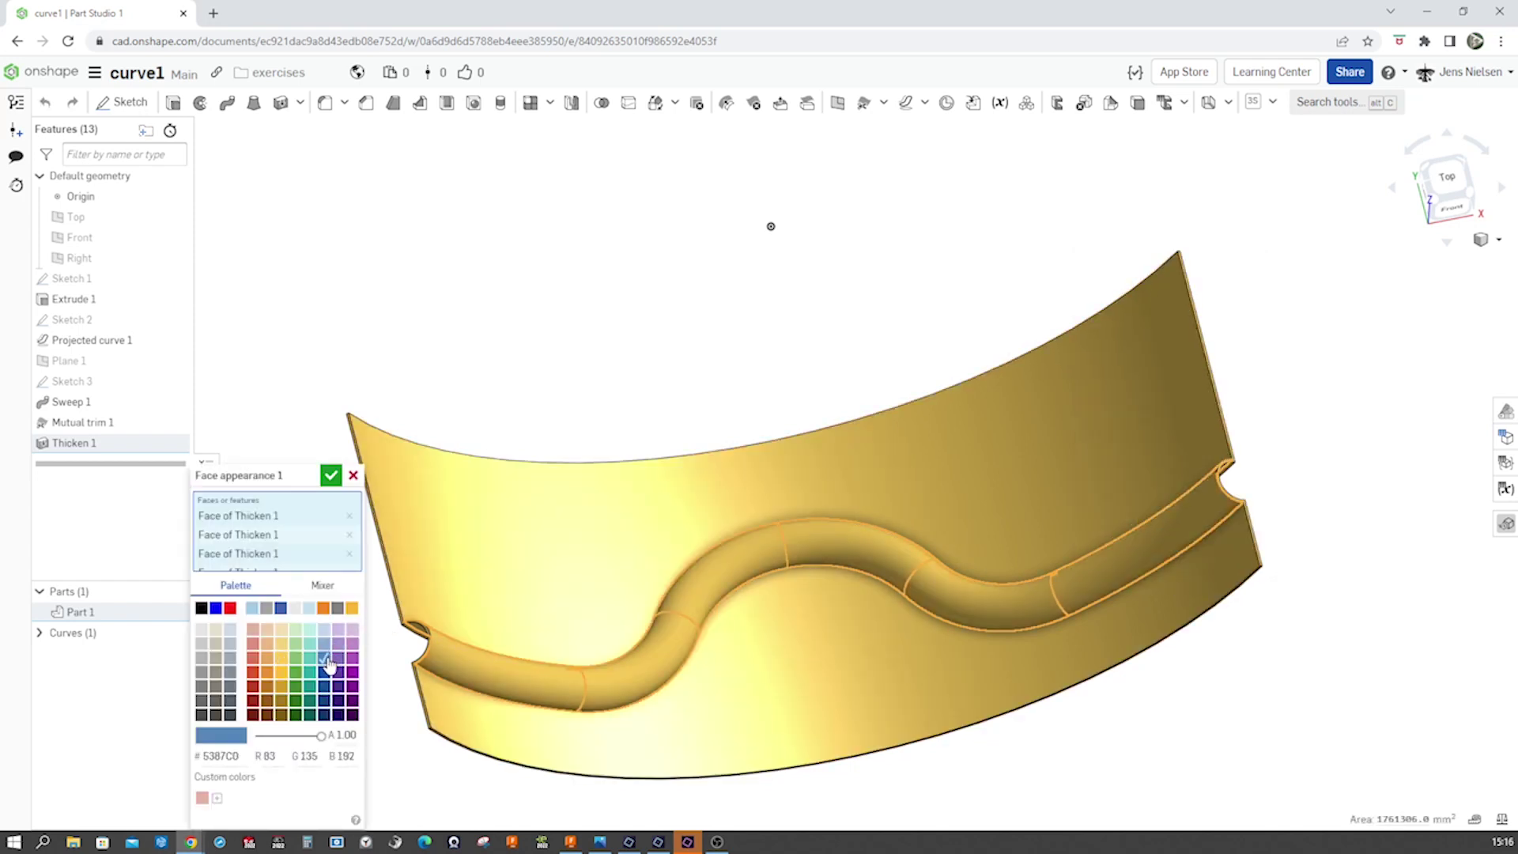
click(329, 476)
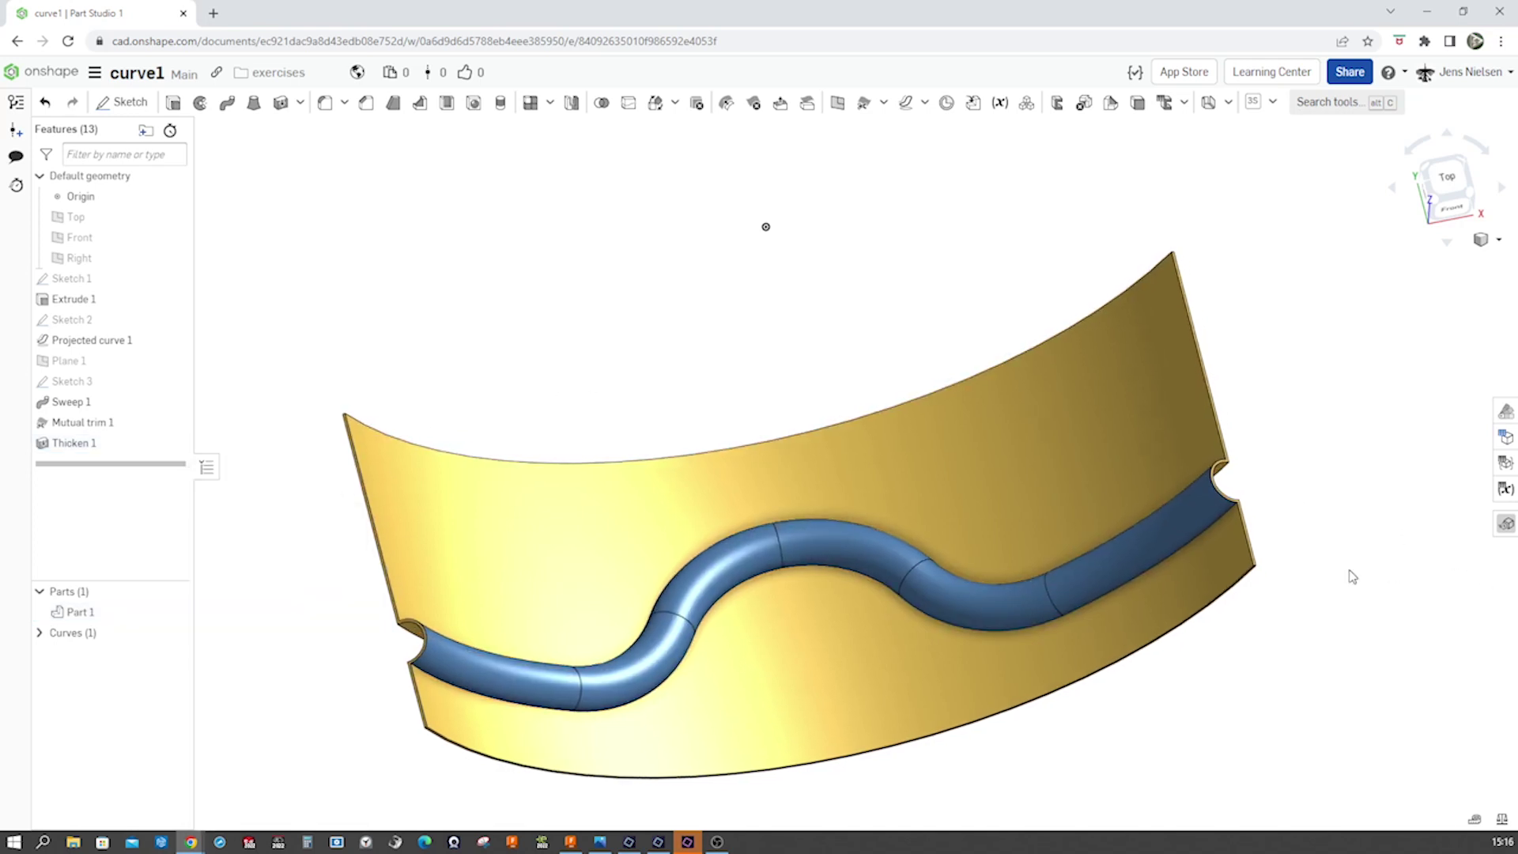
key(Left)
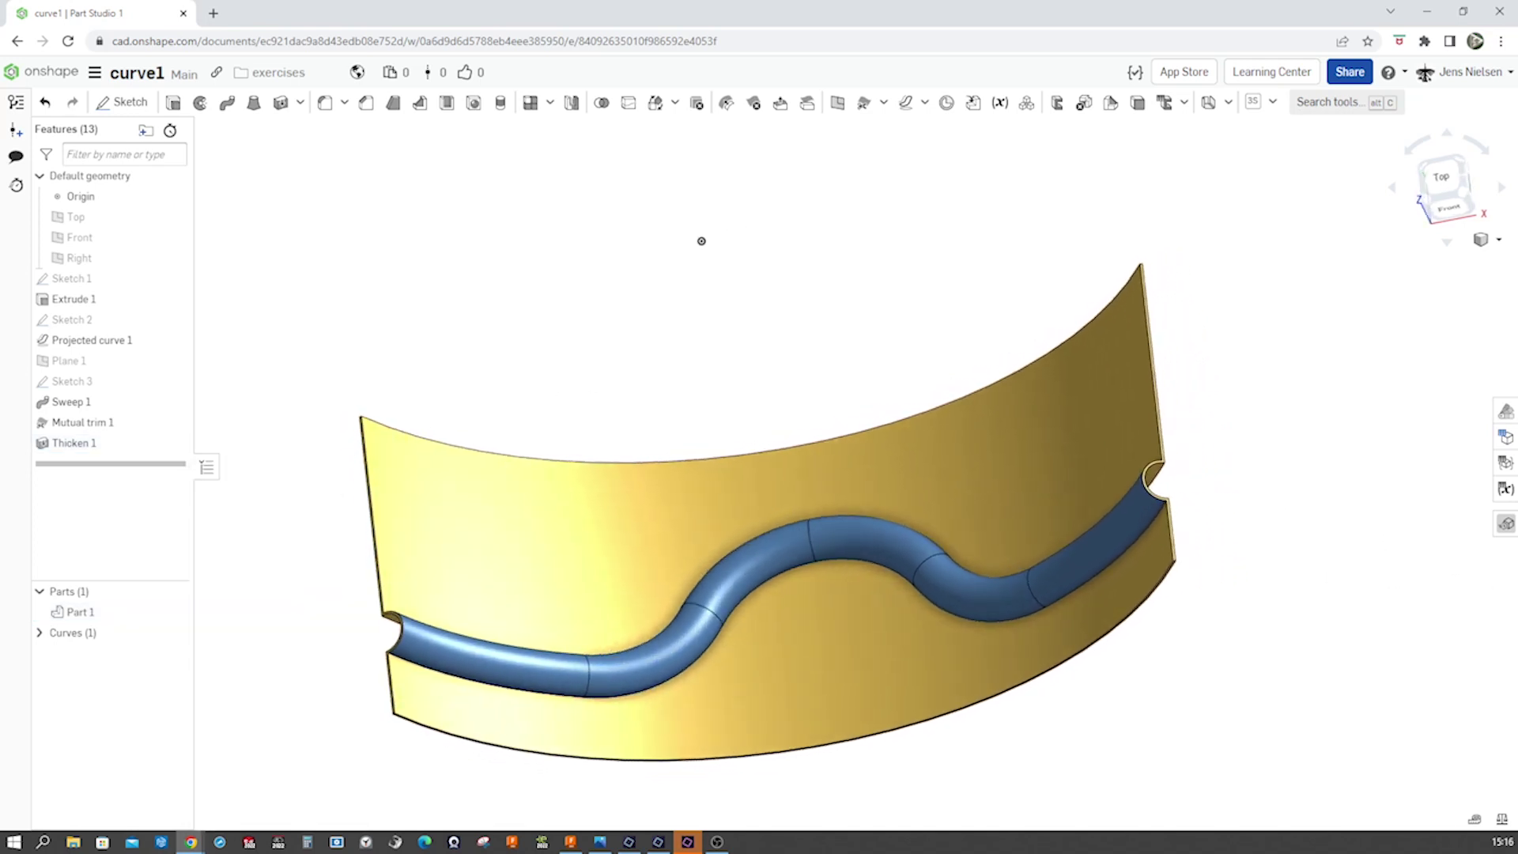